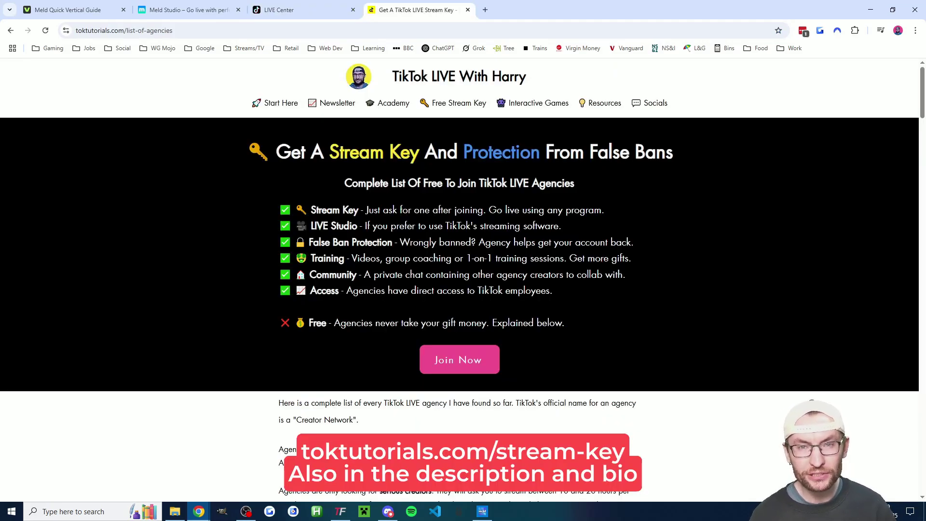
Scroll the toktutorials agency list down to the video, then back up to the agency listings.
{"action": "scroll", "coordinate": [459, 241], "scroll_direction": "down", "scroll_amount": 10}
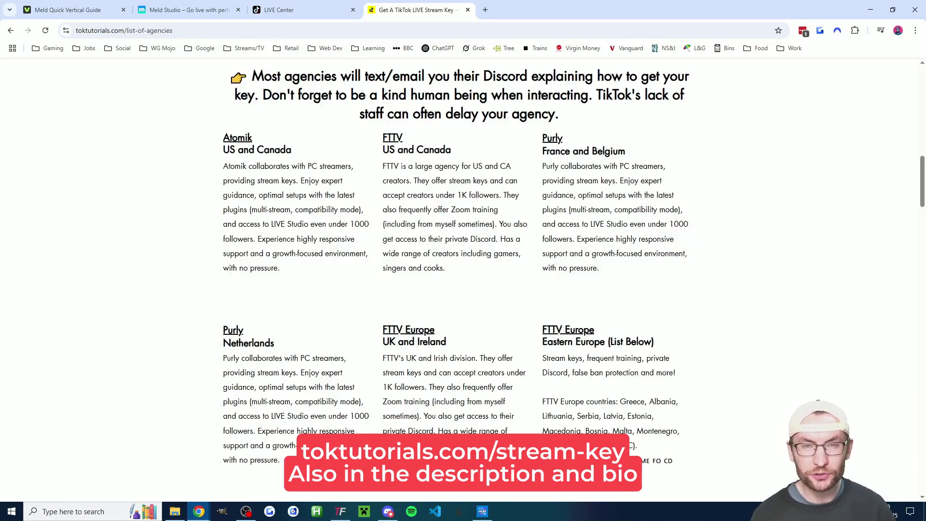
{"action": "left_click_drag", "start_coordinate": [921, 177], "coordinate": [922, 331]}
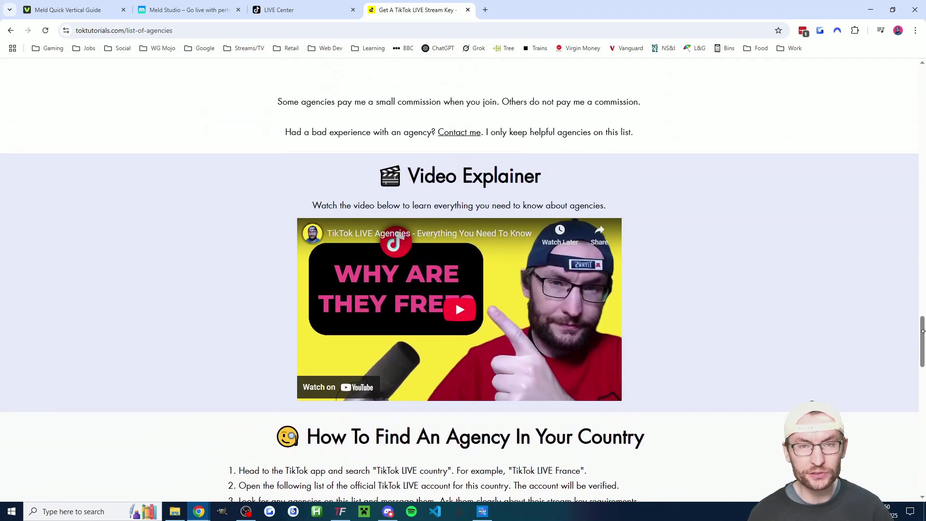
{"action": "left_click_drag", "start_coordinate": [922, 330], "coordinate": [923, 166]}
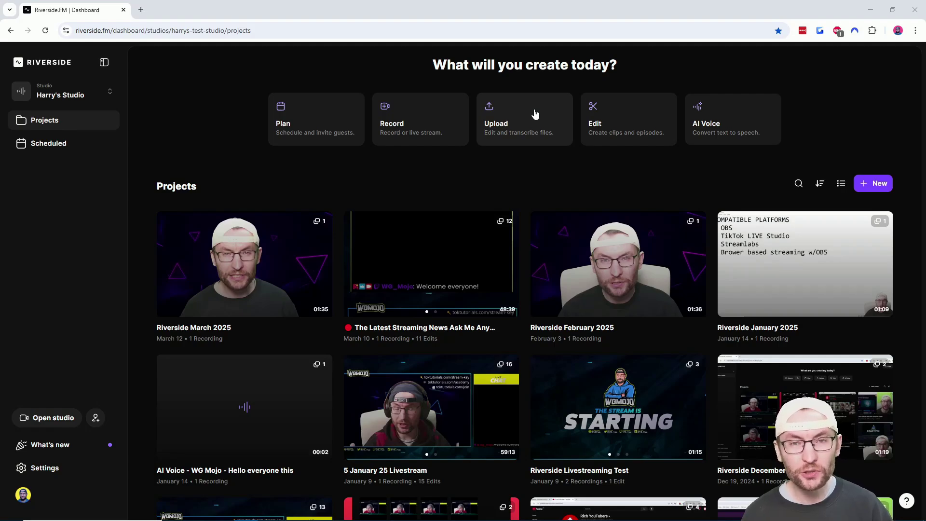
Open The Latest Streaming News Ask Me Anything project and scroll down to its Edits.
{"action": "left_click", "coordinate": [432, 264]}
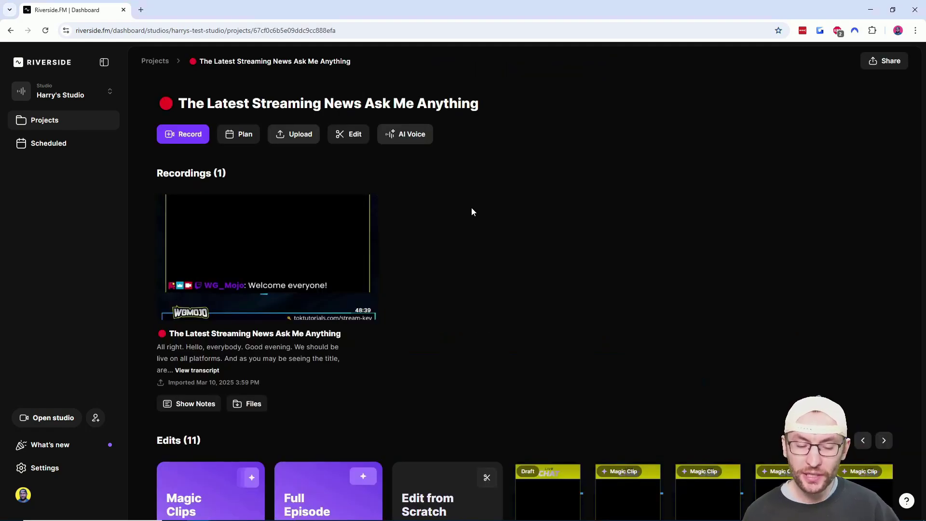
{"action": "scroll", "coordinate": [471, 207], "scroll_direction": "down", "scroll_amount": 3}
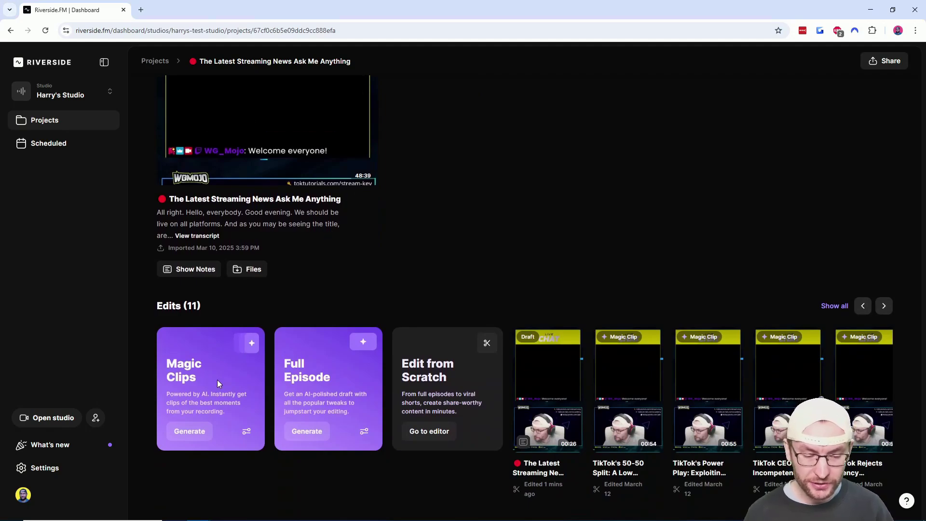
Preview the Magic Clips options with 1 - 1.5 min duration and topics, then cancel and show all edits.
{"action": "left_click", "coordinate": [193, 434]}
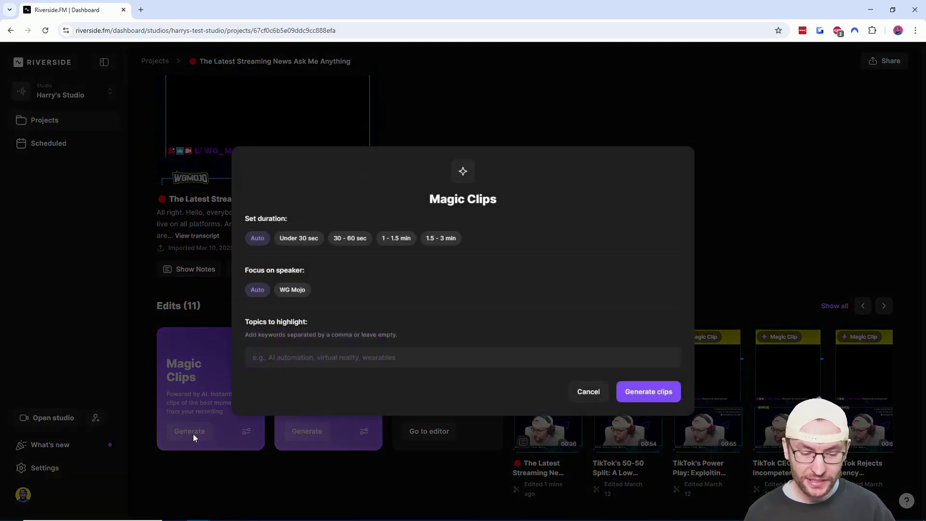
{"action": "left_click", "coordinate": [396, 239]}
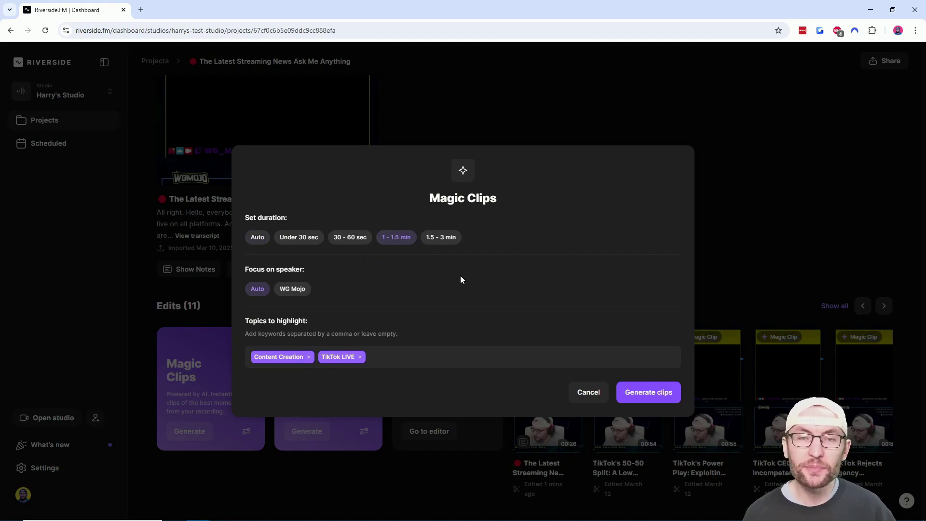
{"action": "left_click", "coordinate": [380, 357]}
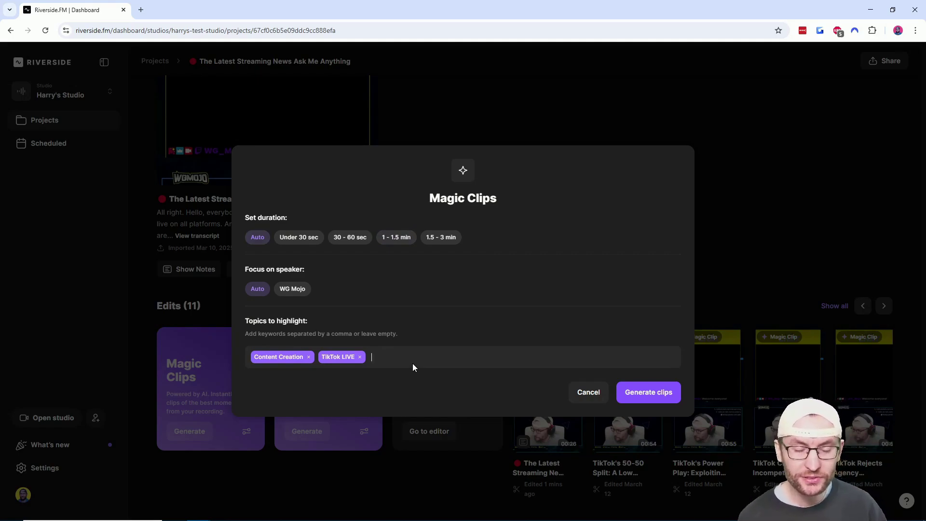
{"action": "left_click", "coordinate": [665, 396]}
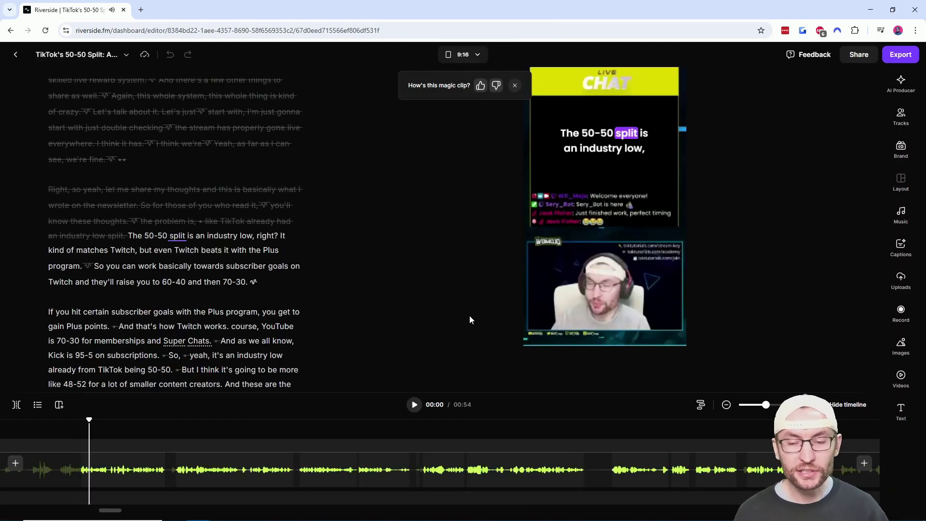
Select the clip's caption and a transcript phrase, move playback to 00:04, and bring up Export.
{"action": "left_click", "coordinate": [627, 140]}
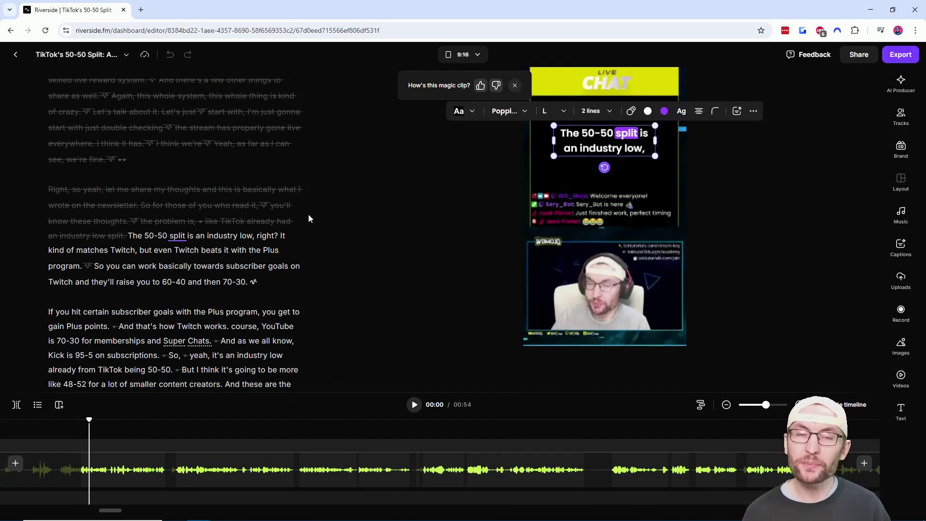
{"action": "left_click_drag", "start_coordinate": [154, 250], "coordinate": [247, 251]}
{"action": "left_click", "coordinate": [114, 428]}
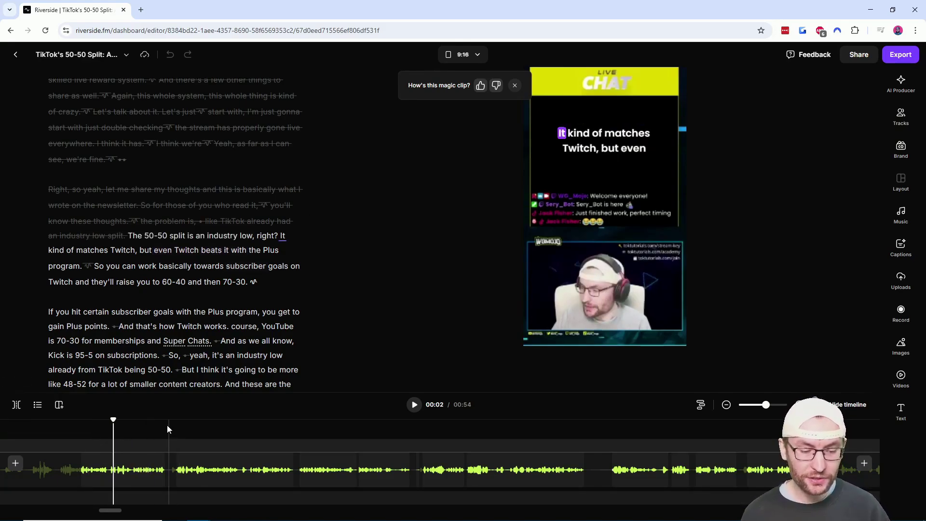
{"action": "left_click", "coordinate": [137, 433]}
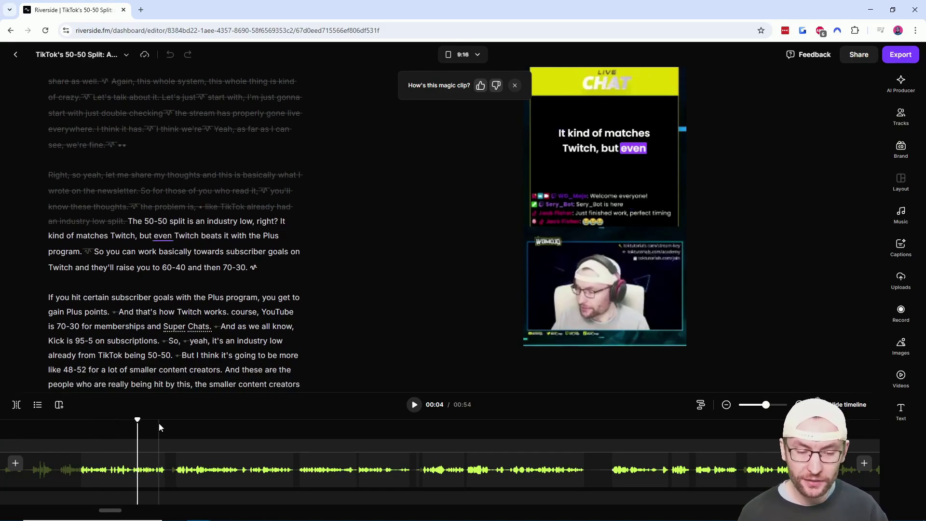
{"action": "left_click", "coordinate": [900, 55]}
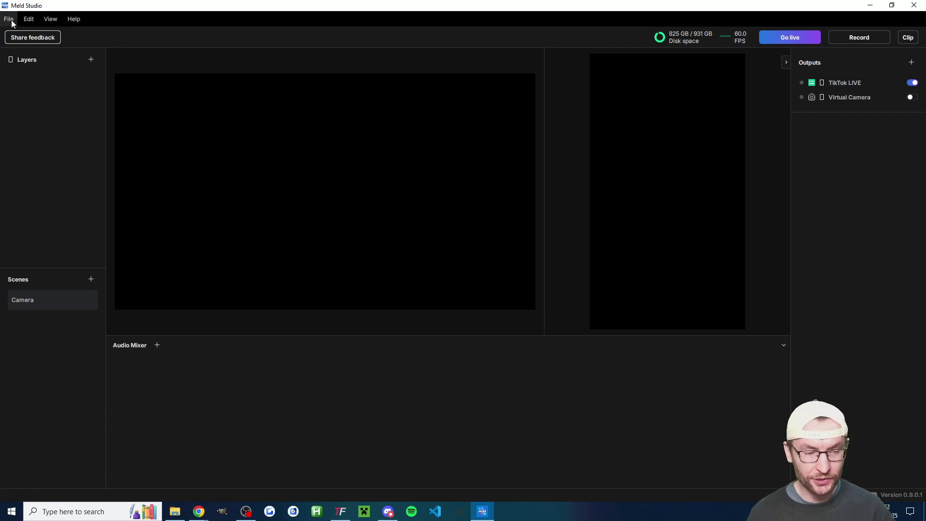
Open File > Preferences and scroll through the Multi Canvas, bitrate and stream output settings.
{"action": "left_click", "coordinate": [10, 19]}
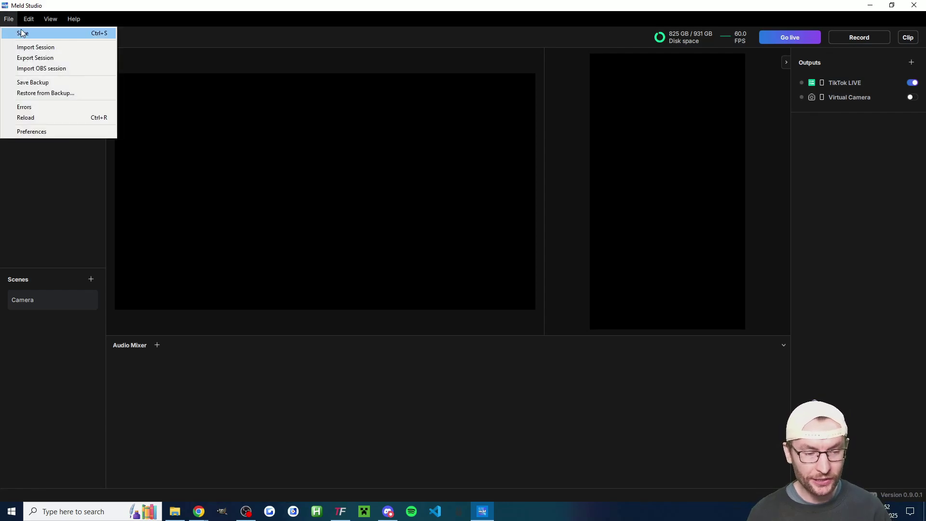
{"action": "left_click", "coordinate": [78, 132]}
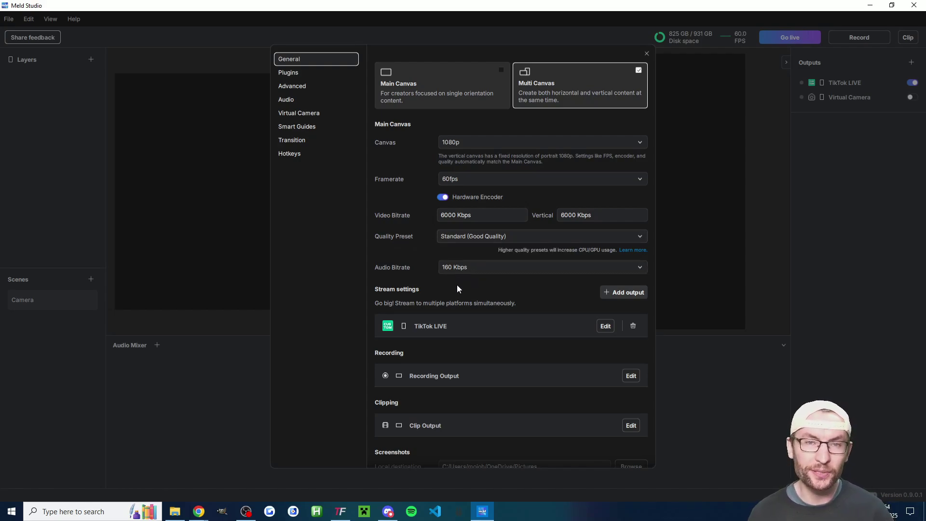
{"action": "scroll", "coordinate": [455, 286], "scroll_direction": "down", "scroll_amount": 1}
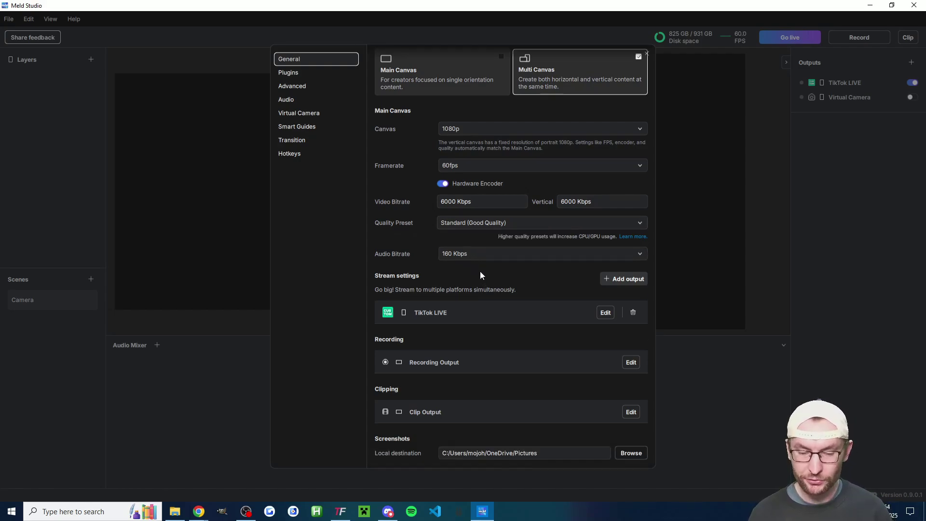
Add a Custom RTMP stream output and name it 'TikTok LIVE'.
{"action": "left_click", "coordinate": [638, 281]}
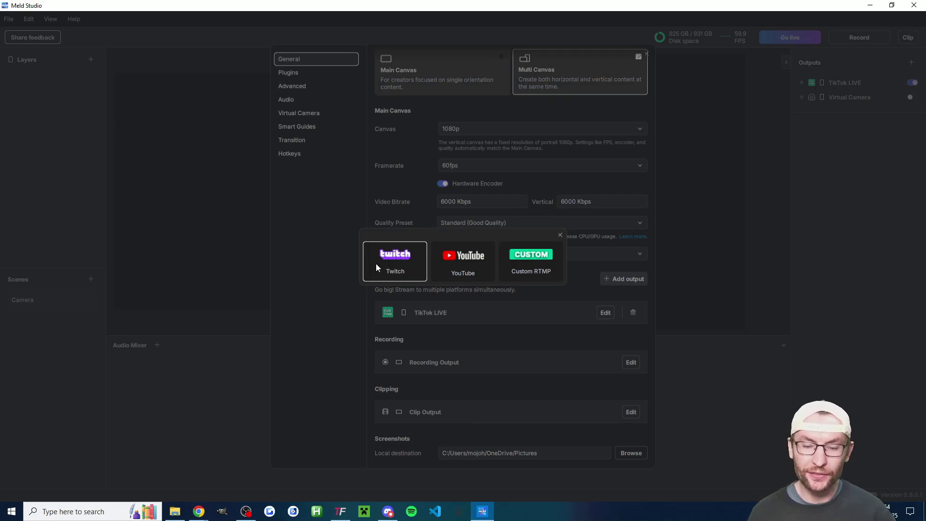
{"action": "left_click", "coordinate": [554, 261]}
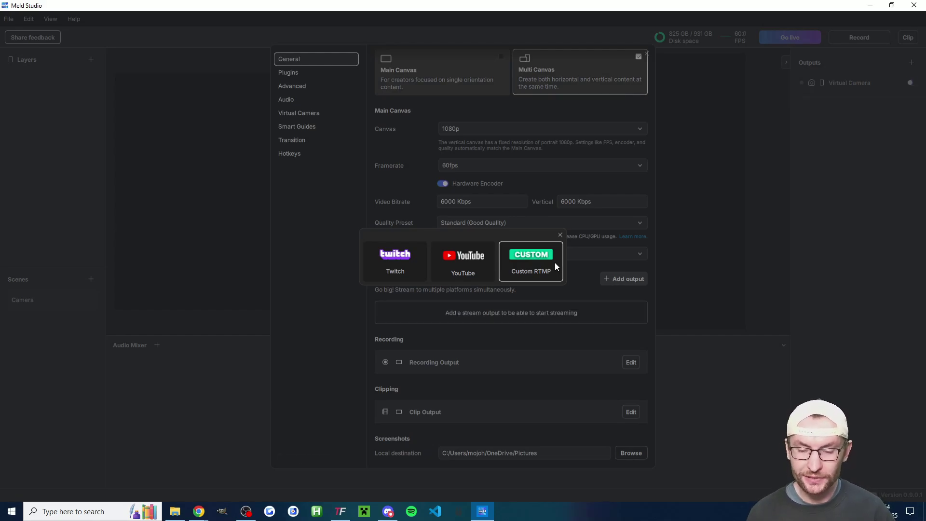
{"action": "left_click", "coordinate": [438, 94]}
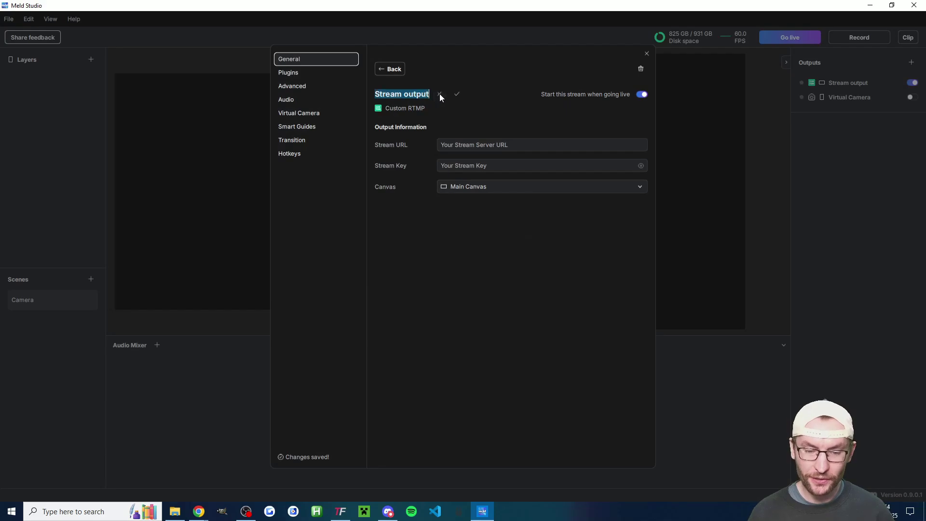
{"action": "type", "text": "TikT"}
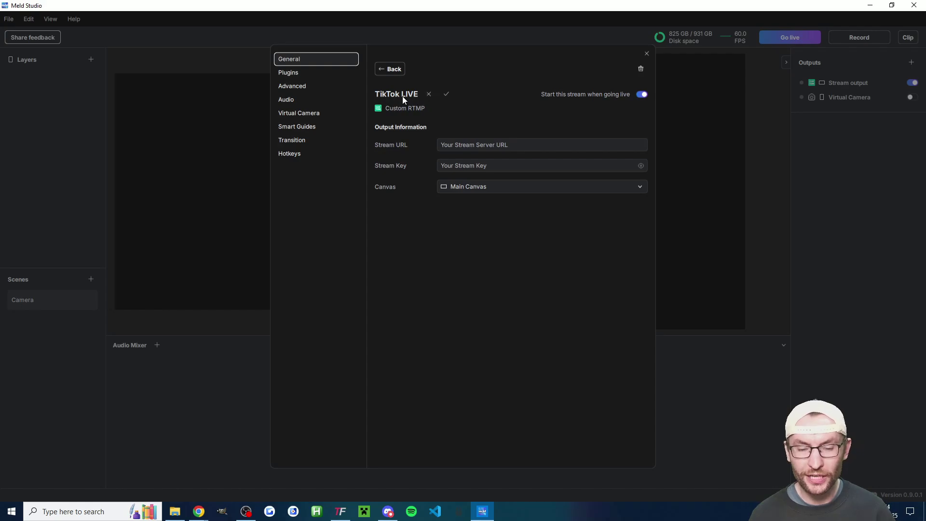
{"action": "type", "text": "ok LIVE"}
{"action": "key", "text": "Return"}
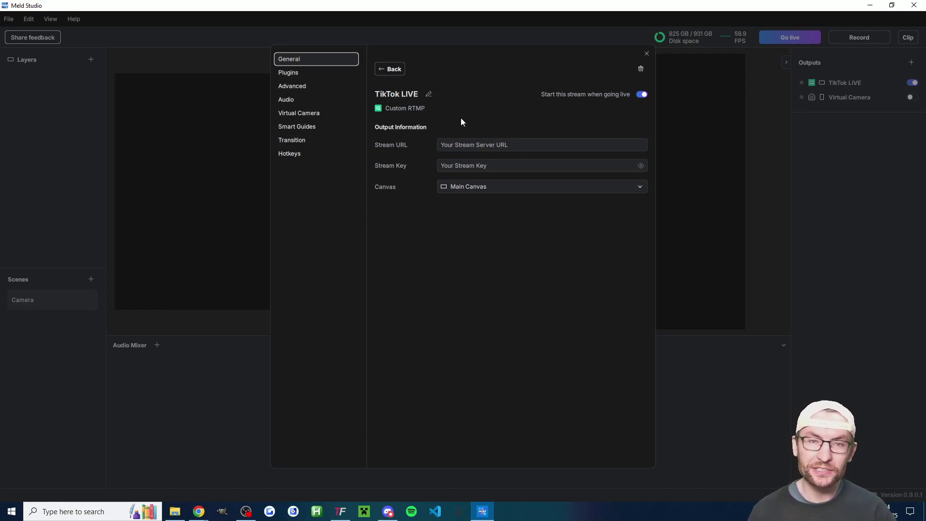
{"action": "left_click", "coordinate": [486, 143]}
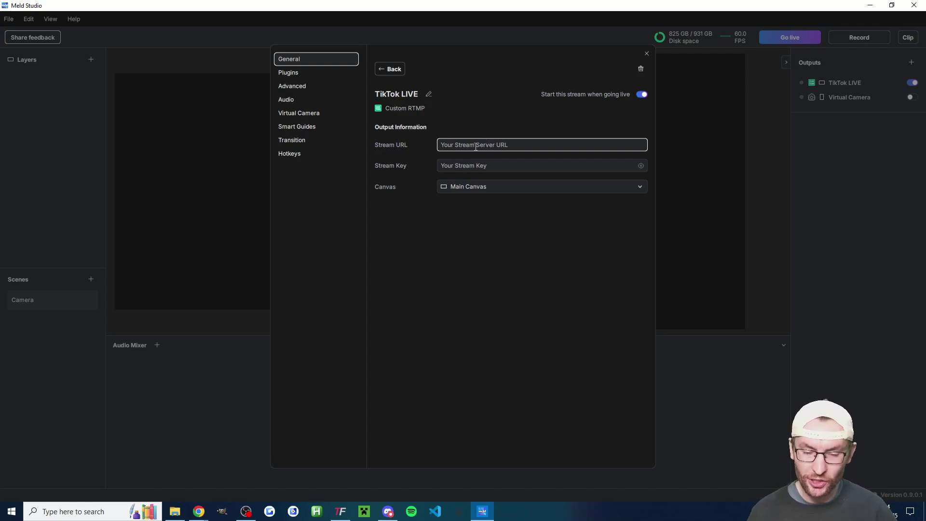
{"action": "left_click", "coordinate": [476, 147]}
{"action": "type", "text": "test"}
{"action": "left_click", "coordinate": [470, 163]}
{"action": "type", "text": "t"}
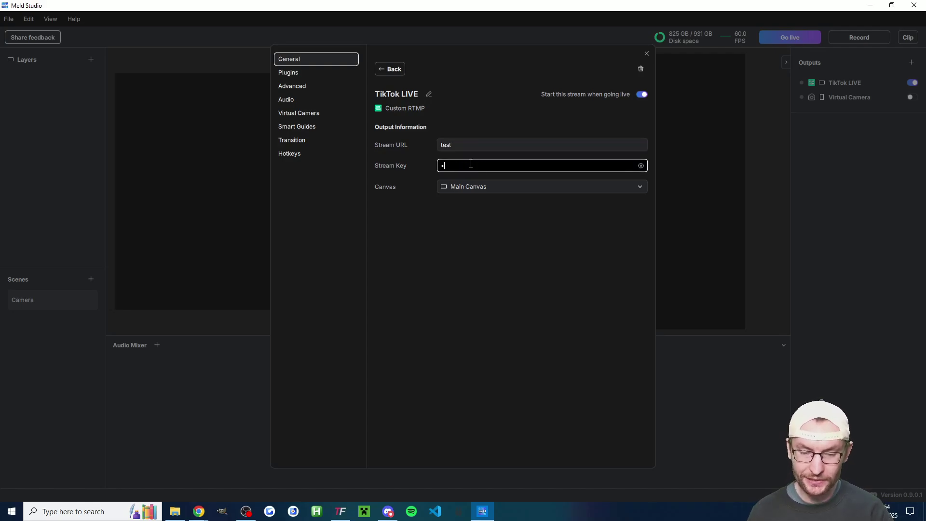
{"action": "type", "text": "est"}
{"action": "left_click", "coordinate": [486, 114]}
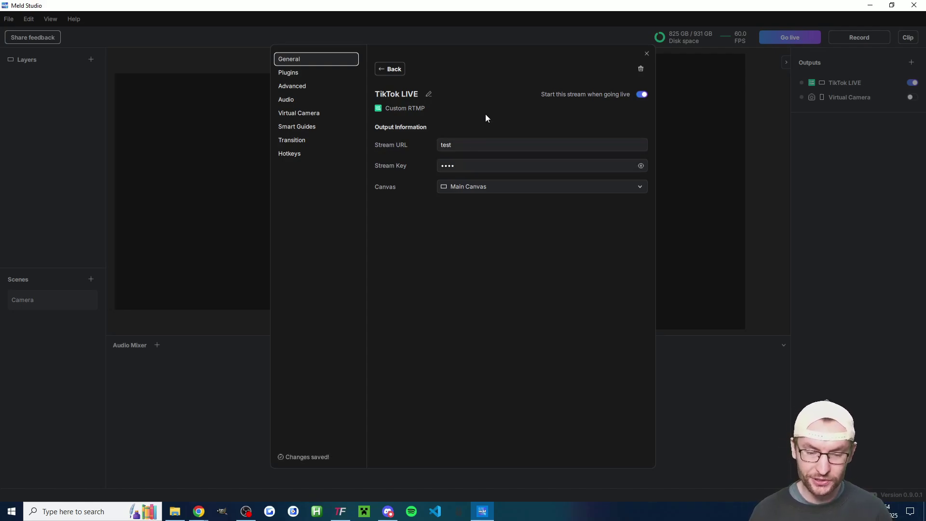
{"action": "left_click", "coordinate": [467, 185]}
{"action": "left_click", "coordinate": [464, 217]}
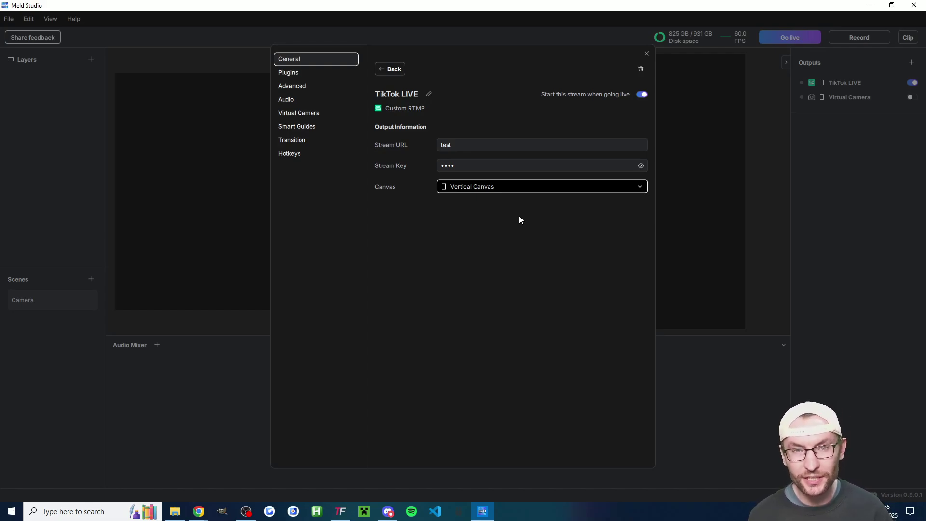
{"action": "left_click", "coordinate": [394, 70]}
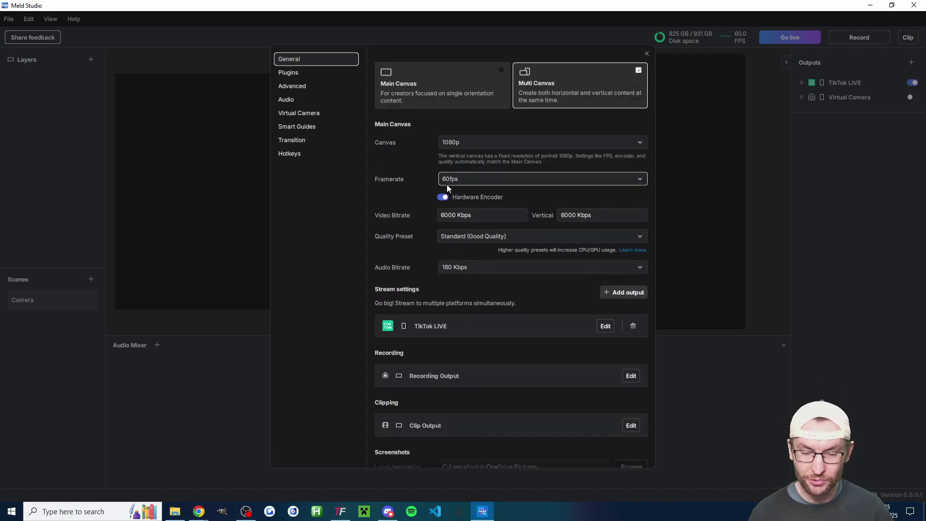
Add a Twitch stream output for the linked channel alongside TikTok LIVE.
{"action": "left_click", "coordinate": [622, 293]}
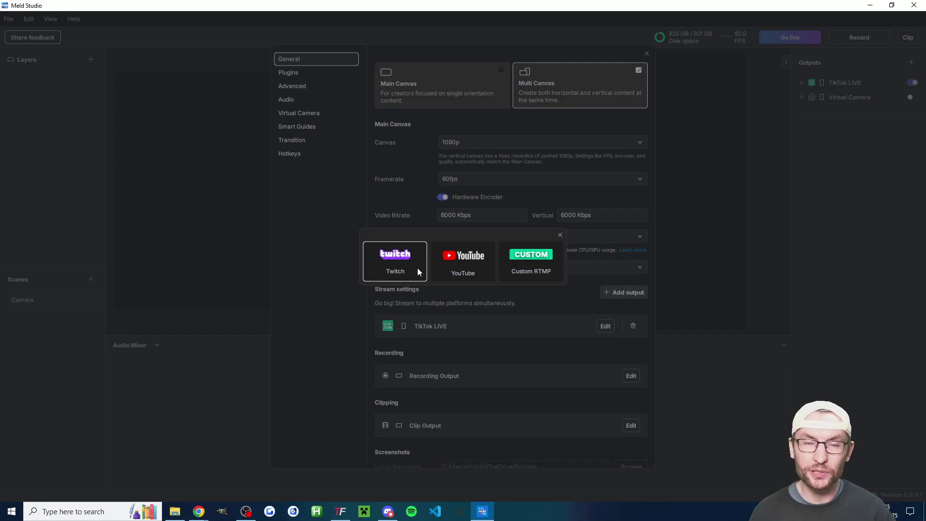
{"action": "left_click", "coordinate": [396, 261]}
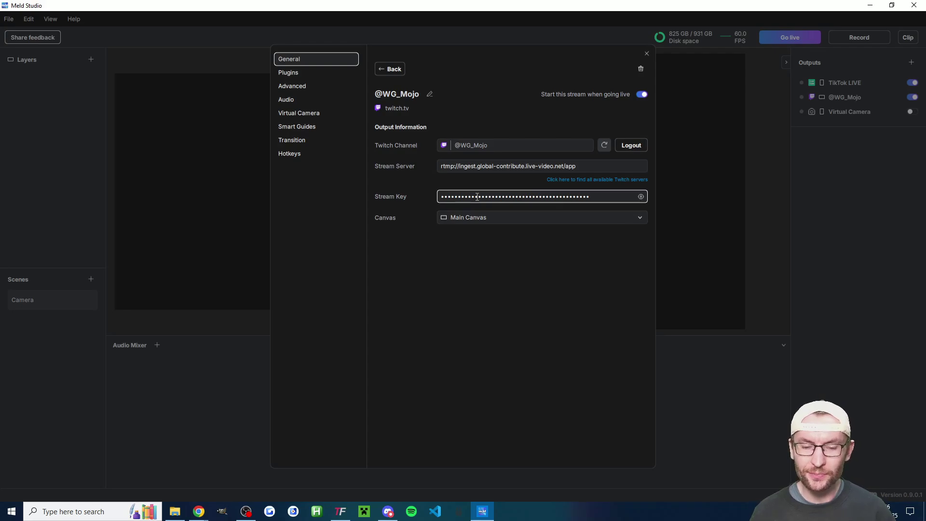
{"action": "left_click", "coordinate": [389, 70]}
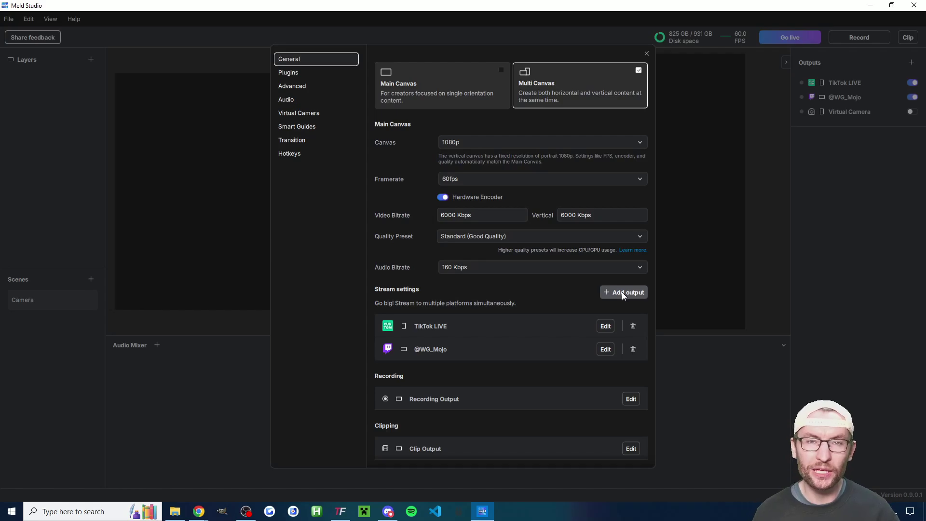
Review the Recording Output, leaving its format at QuickTime (mov) and canvas at Main Canvas.
{"action": "scroll", "coordinate": [521, 318], "scroll_direction": "down", "scroll_amount": 1}
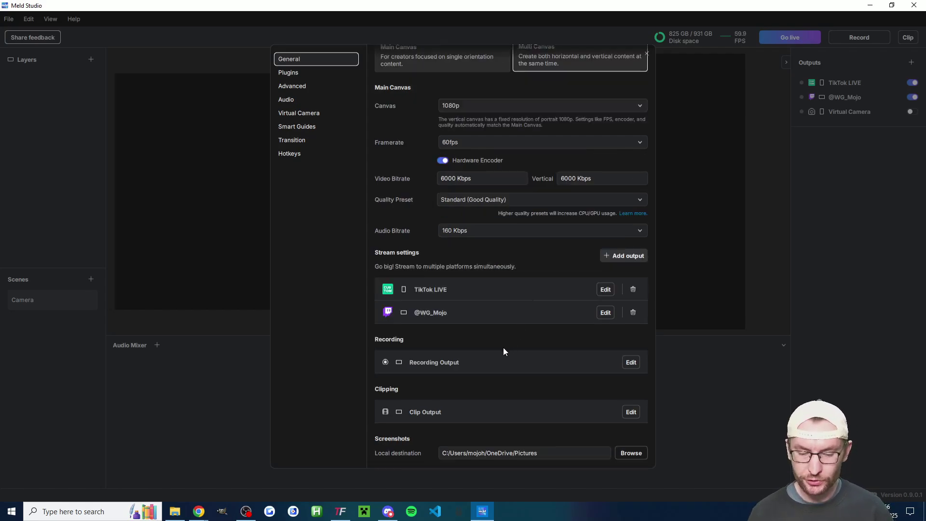
{"action": "left_click", "coordinate": [631, 362]}
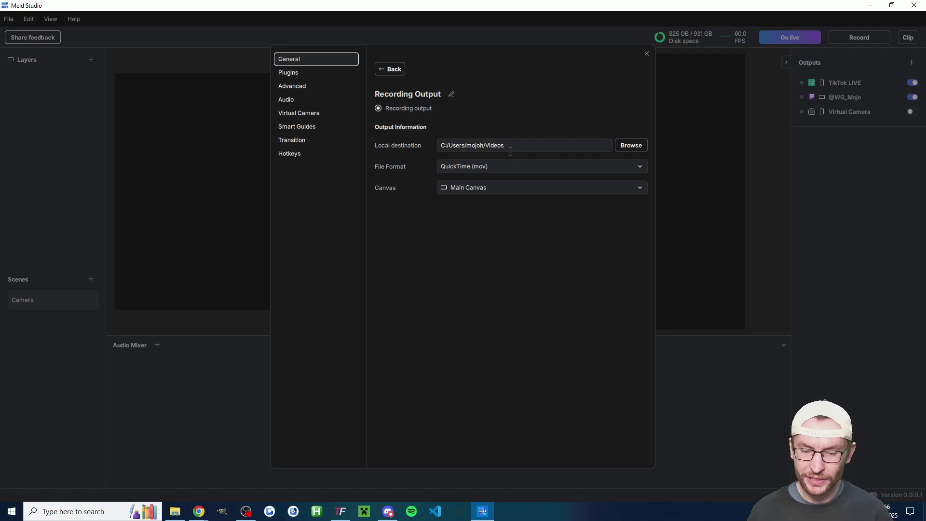
{"action": "left_click", "coordinate": [512, 165]}
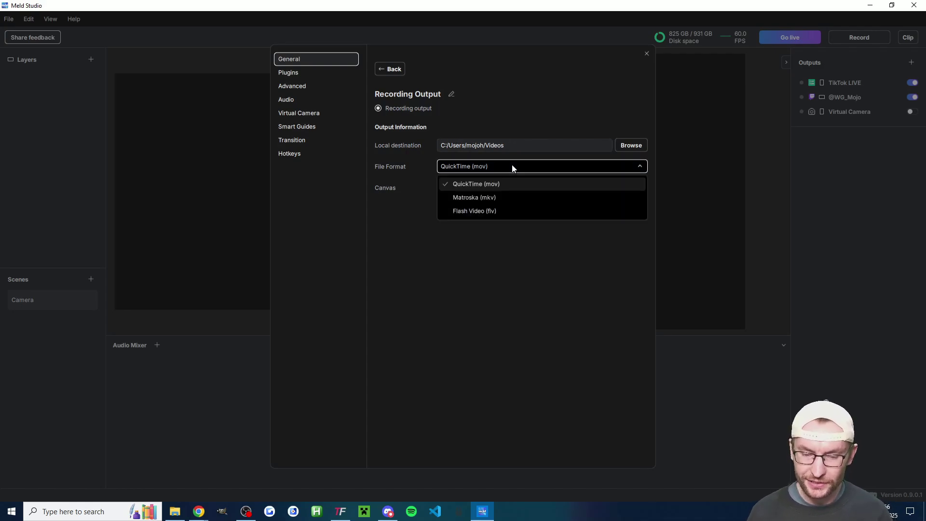
{"action": "left_click", "coordinate": [492, 185]}
{"action": "left_click", "coordinate": [484, 189]}
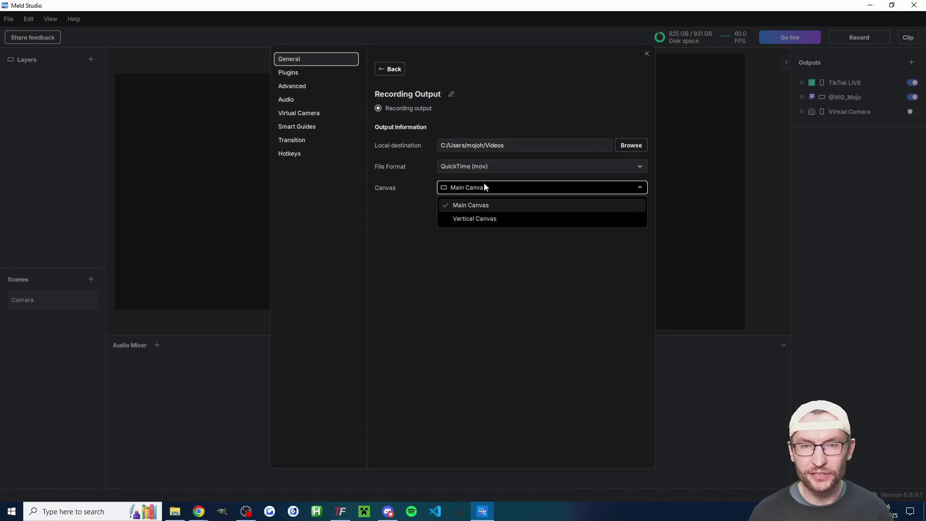
{"action": "left_click", "coordinate": [470, 206]}
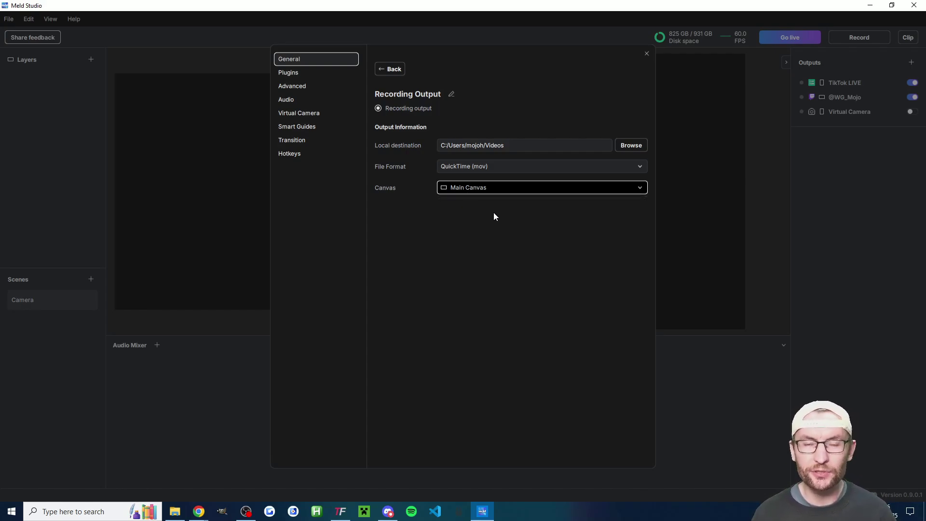
Set Clip Output to 60 Seconds, QuickTime (mov) format, captured from the Vertical Canvas.
{"action": "left_click", "coordinate": [394, 70]}
{"action": "scroll", "coordinate": [549, 308], "scroll_direction": "down", "scroll_amount": 1}
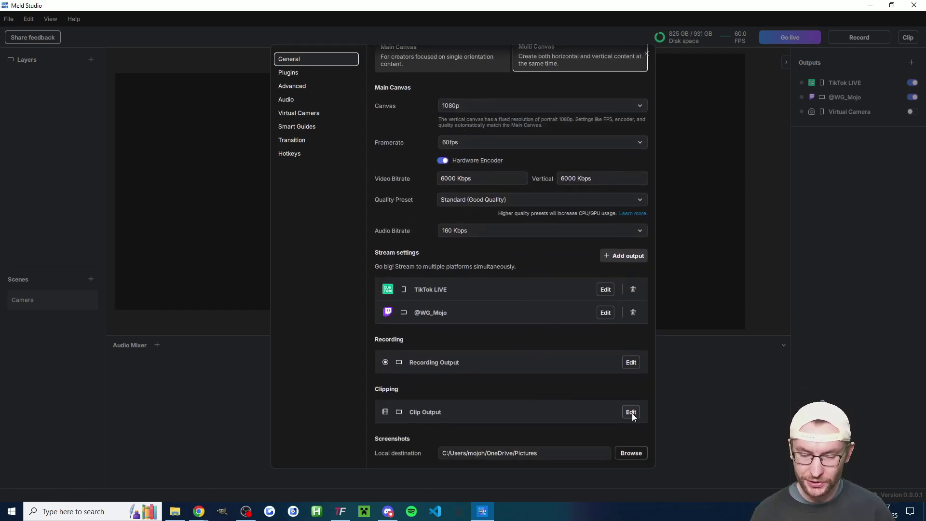
{"action": "left_click", "coordinate": [632, 412]}
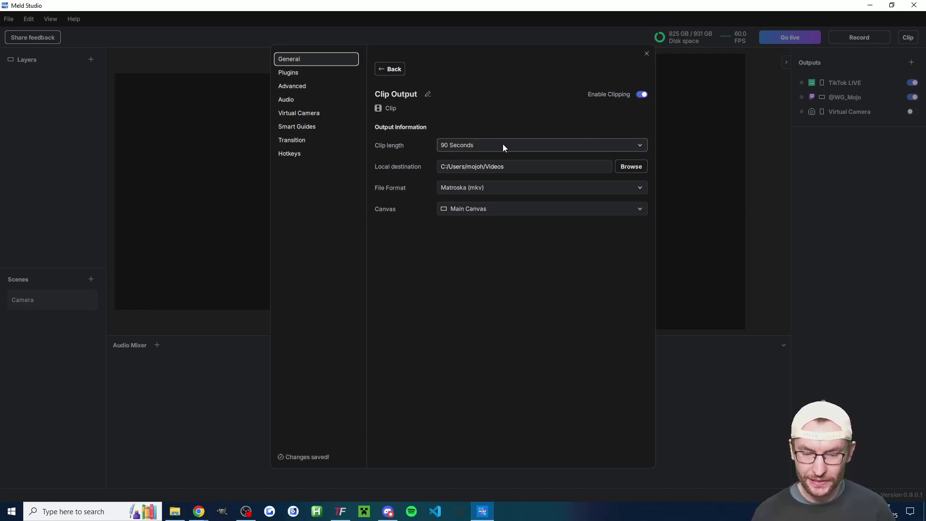
{"action": "left_click", "coordinate": [485, 147]}
{"action": "left_click", "coordinate": [470, 189]}
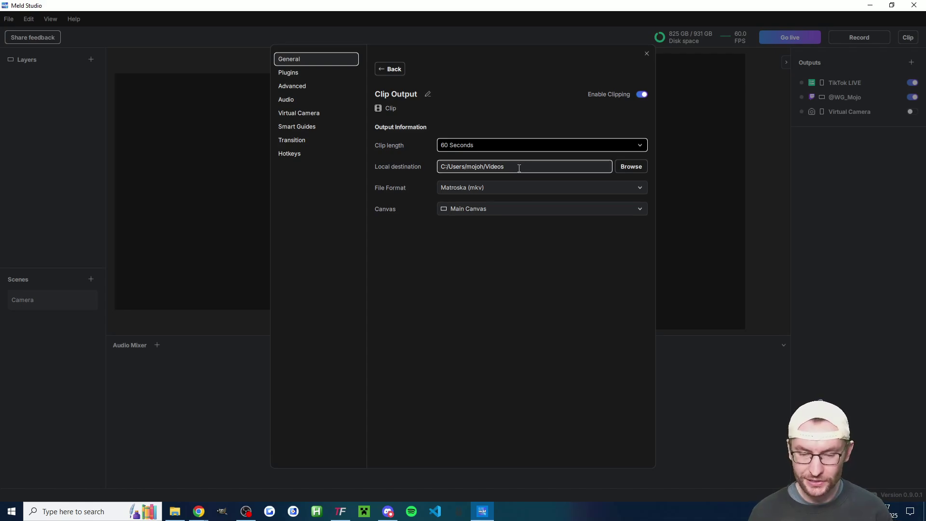
{"action": "left_click", "coordinate": [484, 188]}
{"action": "left_click", "coordinate": [483, 205]}
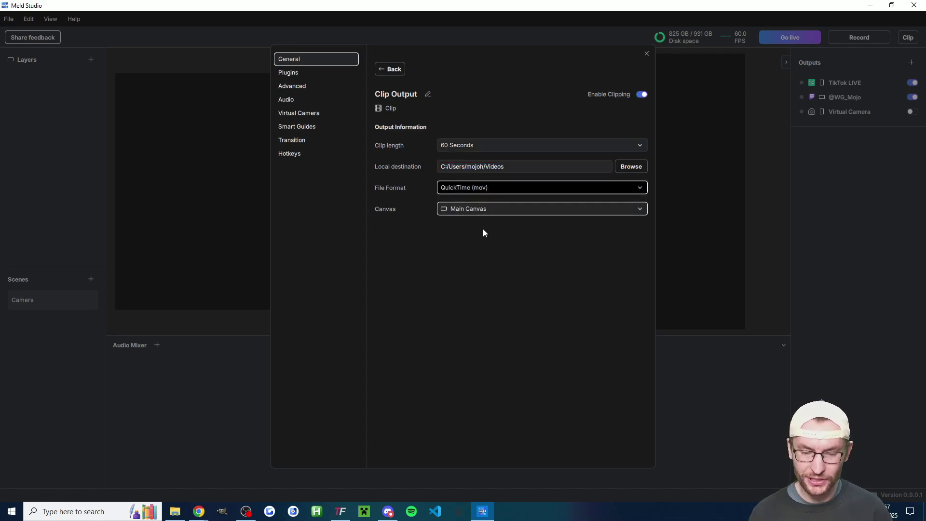
{"action": "left_click", "coordinate": [476, 212]}
{"action": "left_click", "coordinate": [480, 240]}
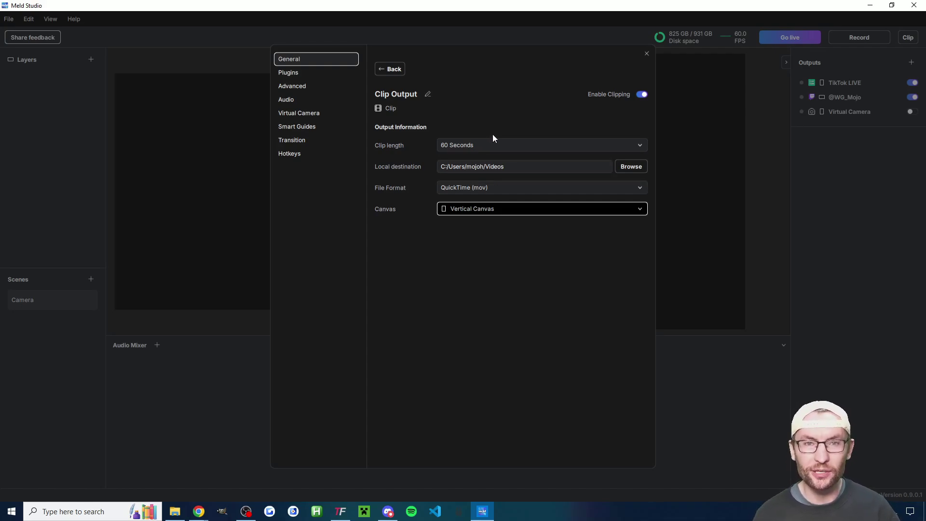
Check that the Virtual Camera's Output Canvas stays on Vertical Canvas.
{"action": "left_click", "coordinate": [388, 68]}
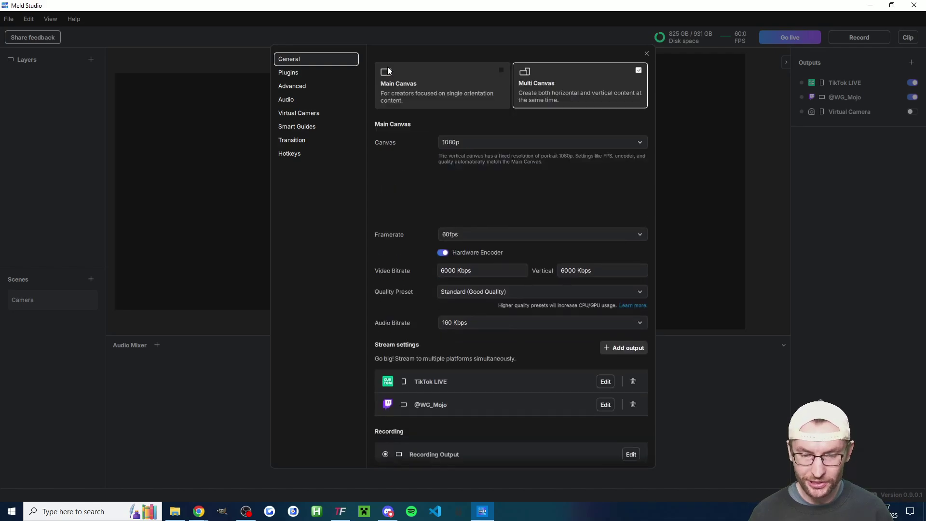
{"action": "scroll", "coordinate": [472, 249], "scroll_direction": "down", "scroll_amount": 3}
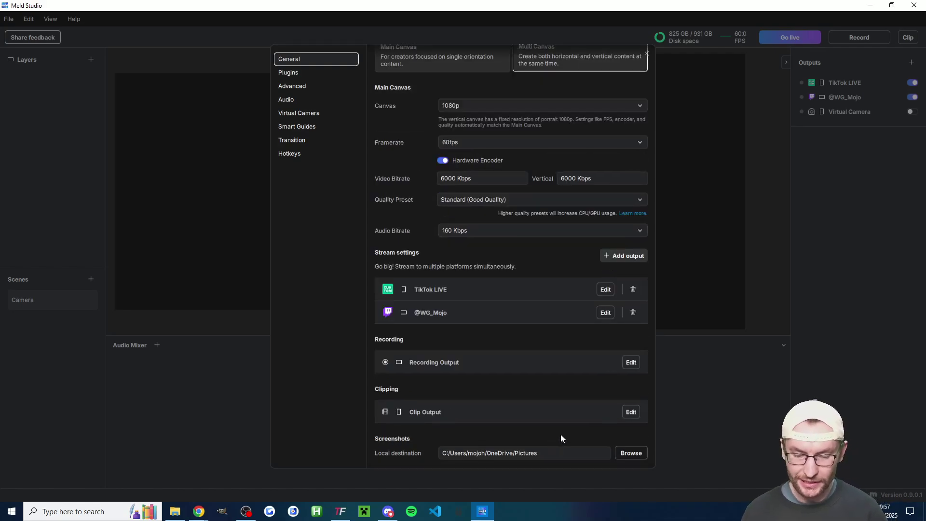
{"action": "scroll", "coordinate": [450, 261], "scroll_direction": "up", "scroll_amount": 2}
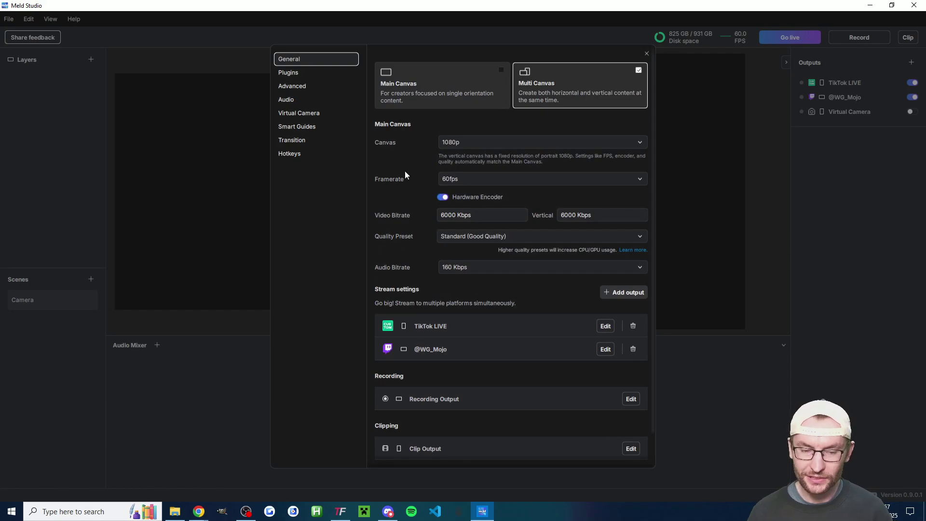
{"action": "left_click", "coordinate": [314, 112]}
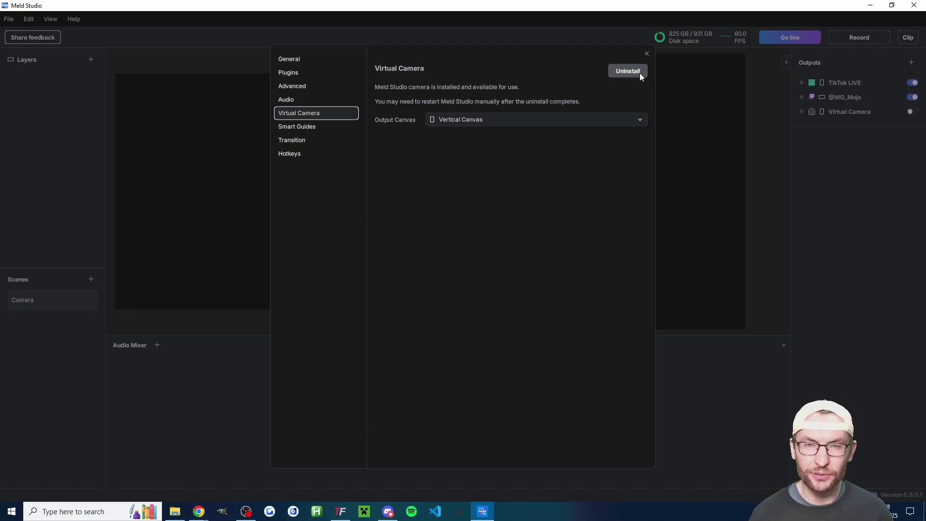
{"action": "left_click", "coordinate": [480, 119]}
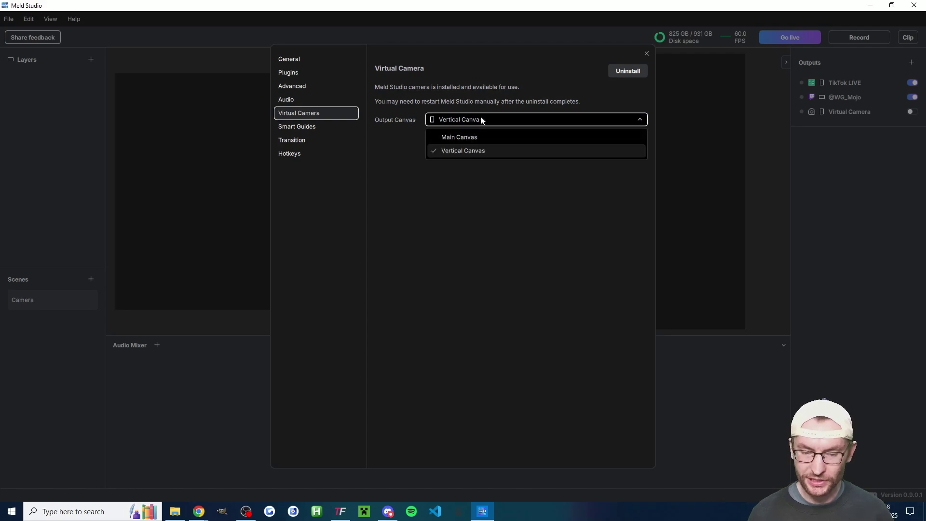
{"action": "left_click", "coordinate": [470, 152]}
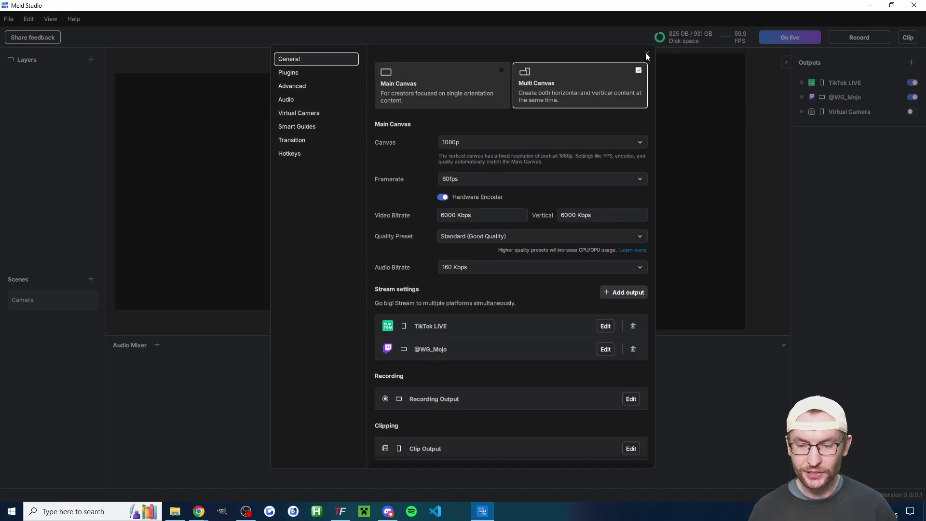
Close Settings and return to the main window with the outputs panel showing.
{"action": "left_click", "coordinate": [646, 53]}
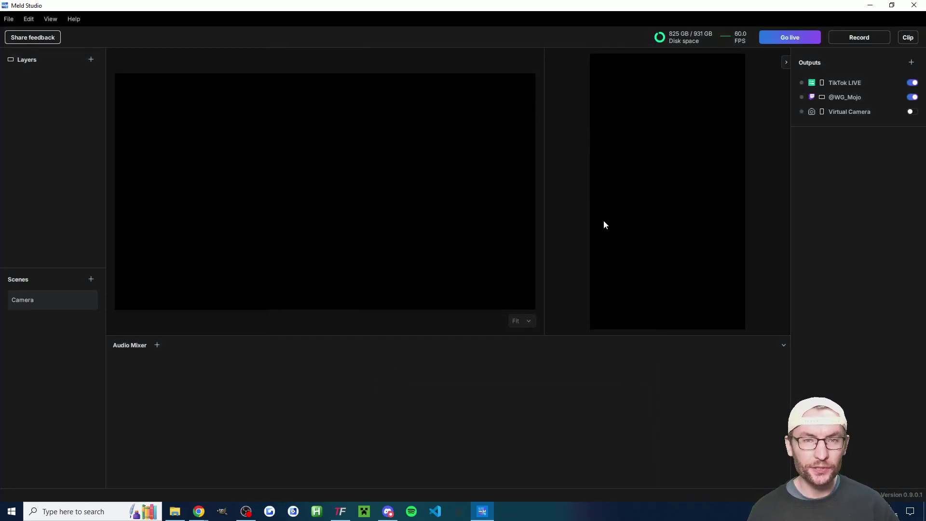
{"action": "left_click", "coordinate": [786, 62]}
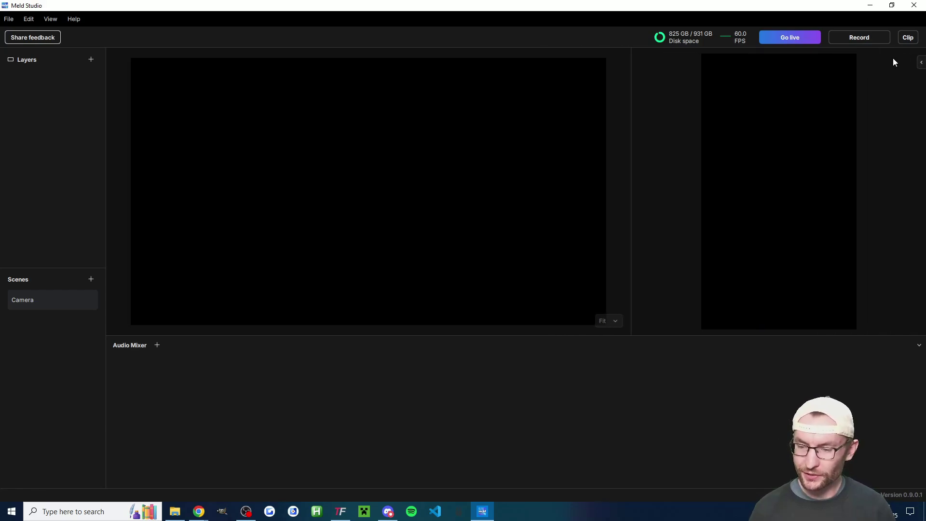
{"action": "left_click", "coordinate": [922, 63]}
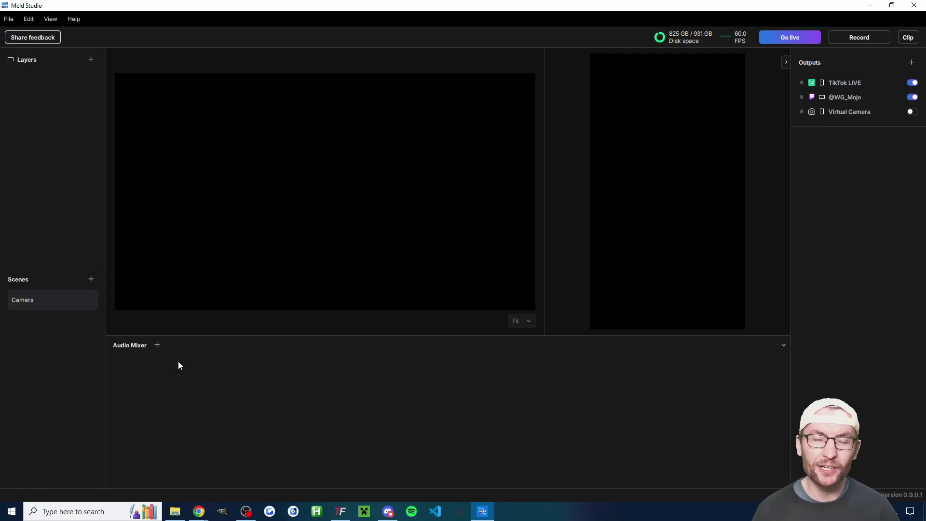
Add a new Audio Mixer track and name it Headset.
{"action": "left_click", "coordinate": [157, 346]}
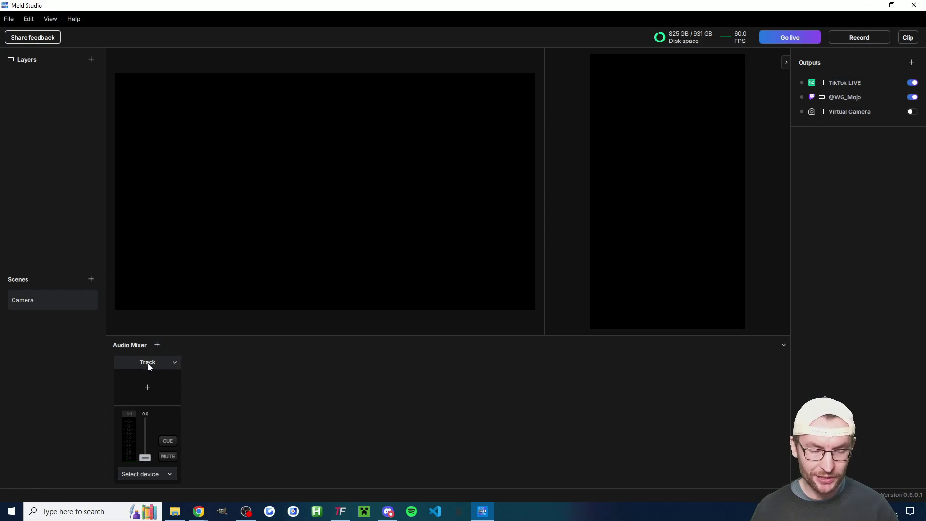
{"action": "double_click", "coordinate": [148, 363]}
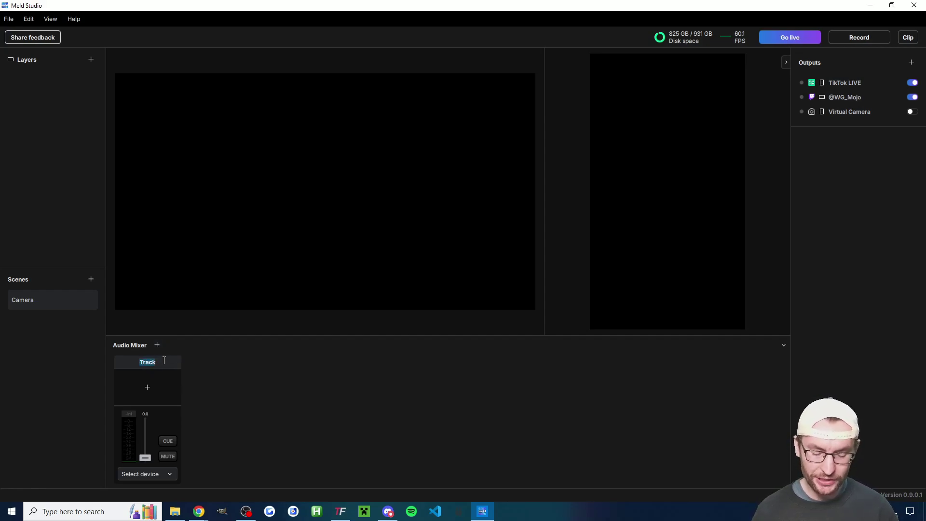
{"action": "type", "text": "Headset"}
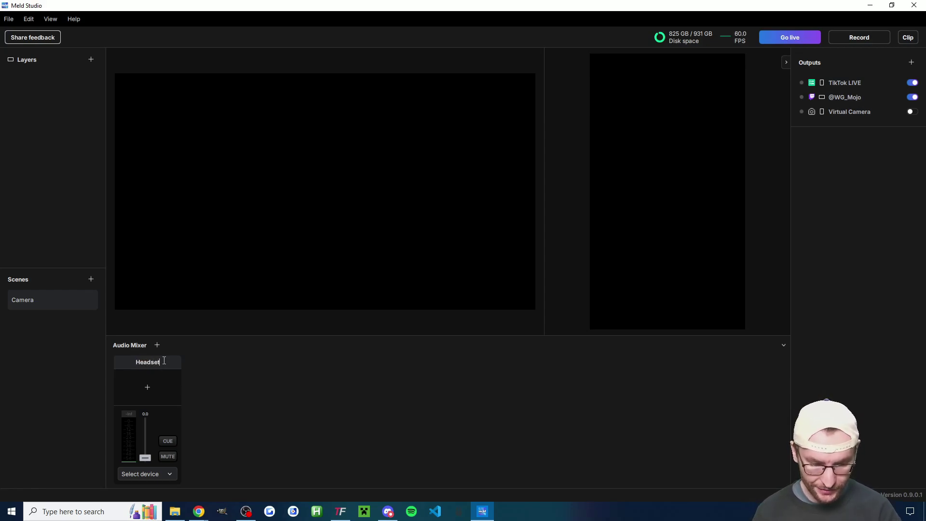
Set the Headset track's source to the Speakers (HyperX Cloud II Wireless) output device.
{"action": "left_click", "coordinate": [155, 476]}
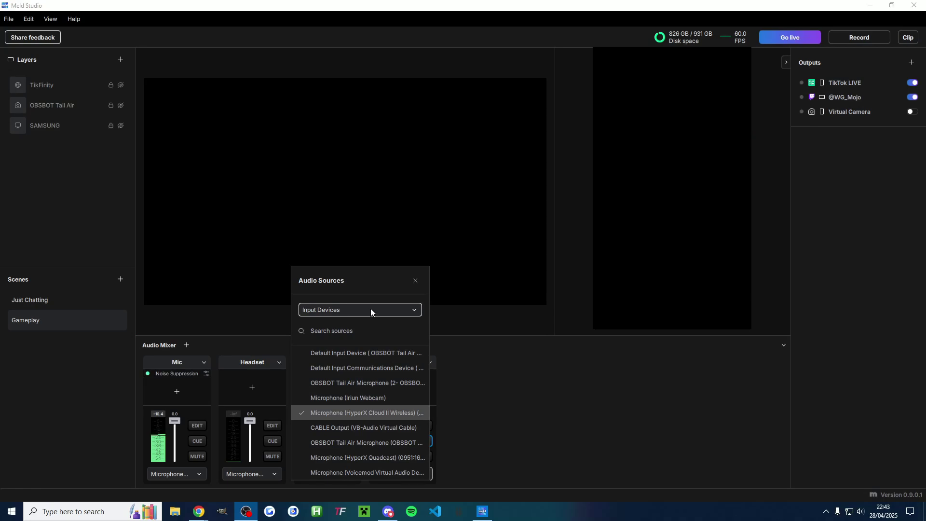
{"action": "left_click", "coordinate": [328, 311]}
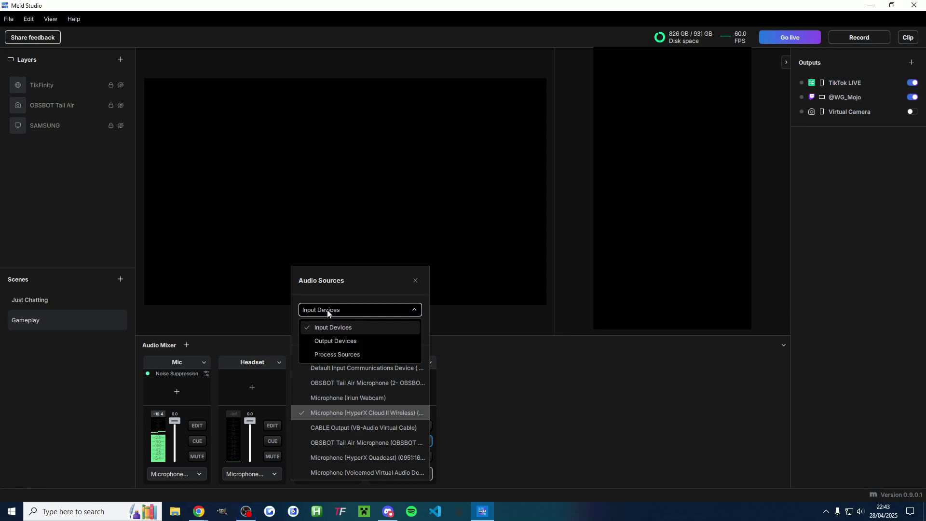
{"action": "left_click", "coordinate": [331, 339]}
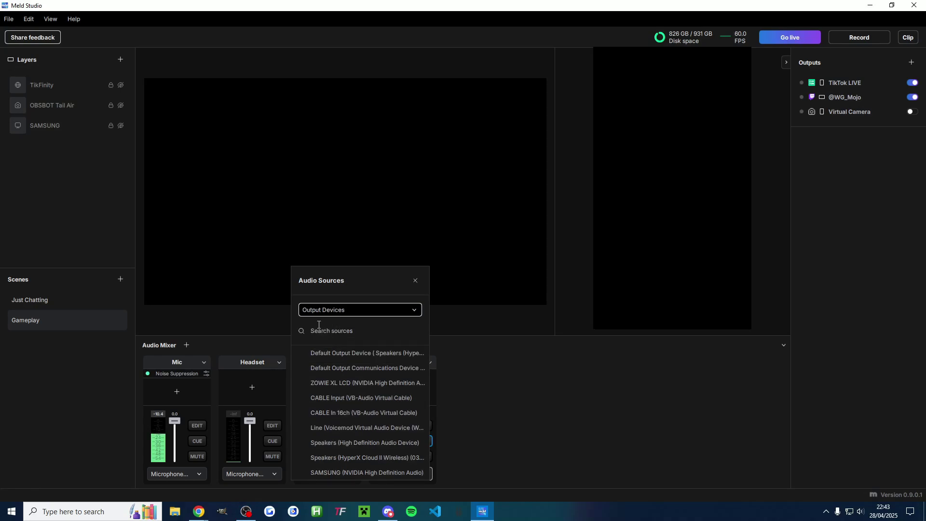
{"action": "left_click", "coordinate": [377, 457]}
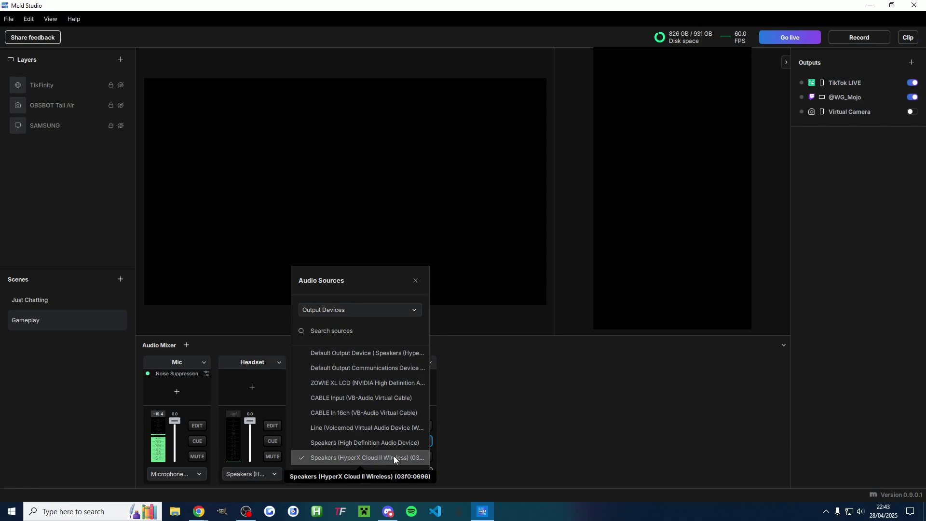
{"action": "left_click", "coordinate": [503, 454]}
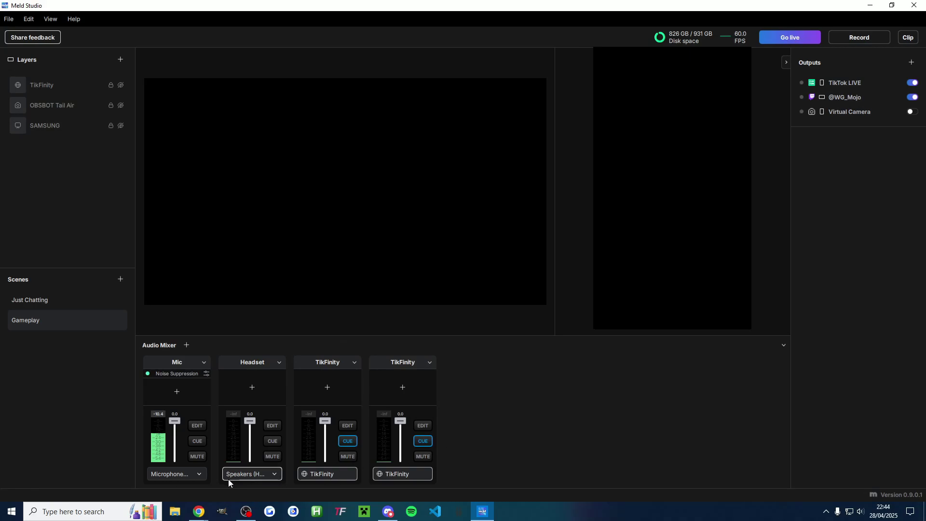
{"action": "left_click", "coordinate": [241, 474]}
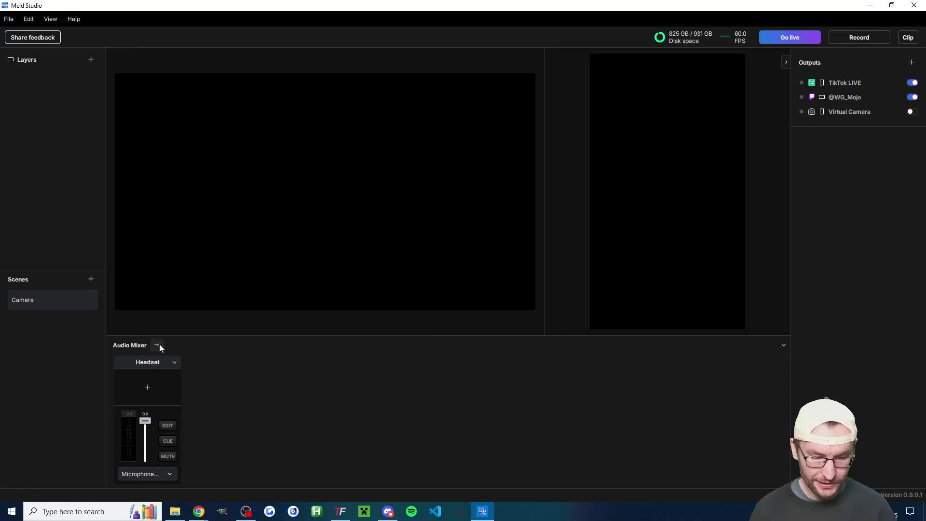
Add another audio mixer track and name it Mic.
{"action": "left_click", "coordinate": [159, 344]}
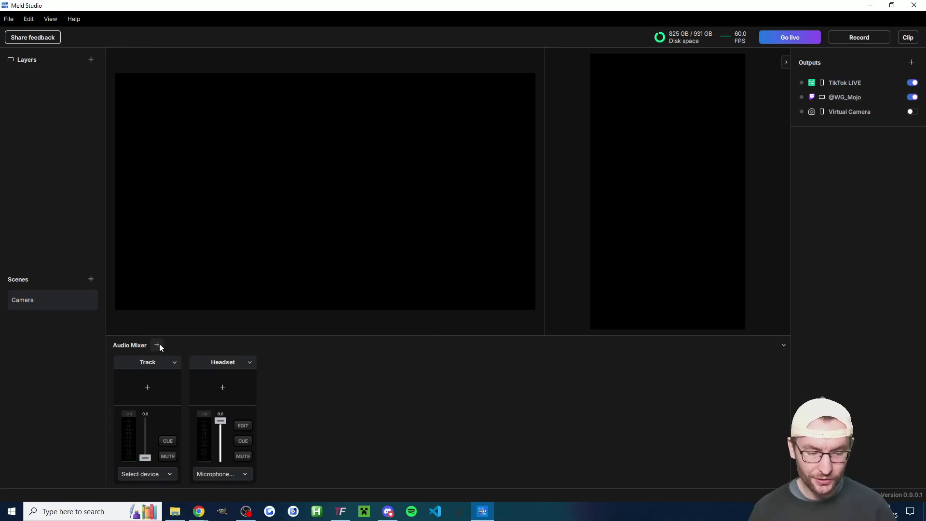
{"action": "double_click", "coordinate": [149, 363]}
{"action": "type", "text": "Mic"}
{"action": "key", "text": "Return"}
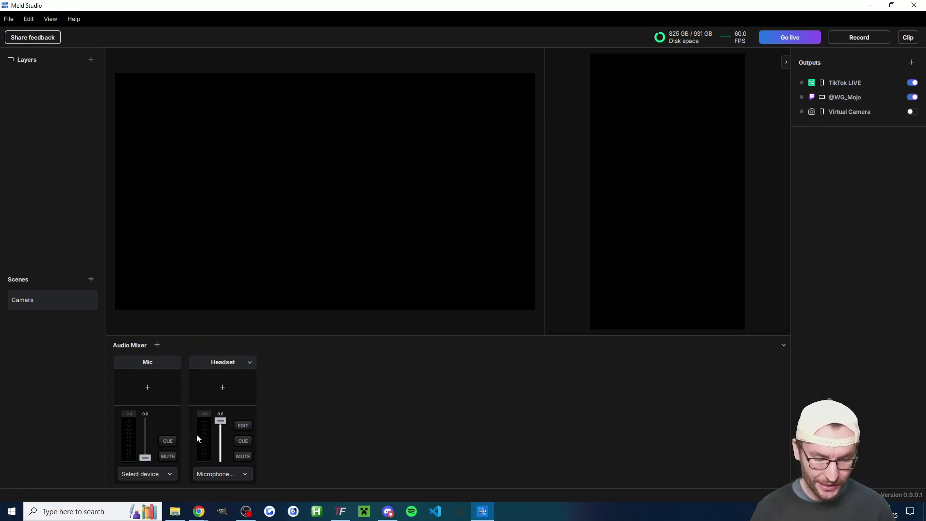
Set the Mic track's input device to Microphone (HyperX Quadcast).
{"action": "left_click", "coordinate": [157, 475]}
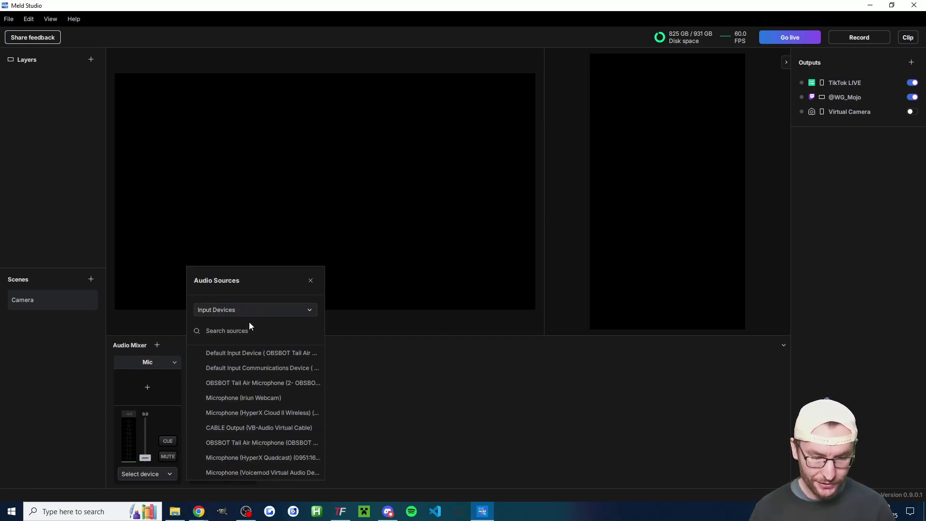
{"action": "left_click", "coordinate": [271, 457]}
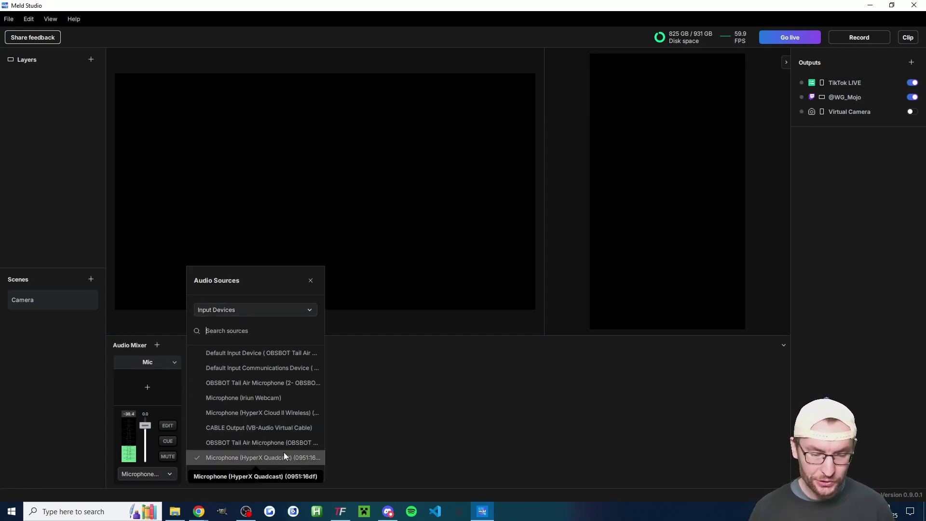
{"action": "left_click", "coordinate": [398, 412]}
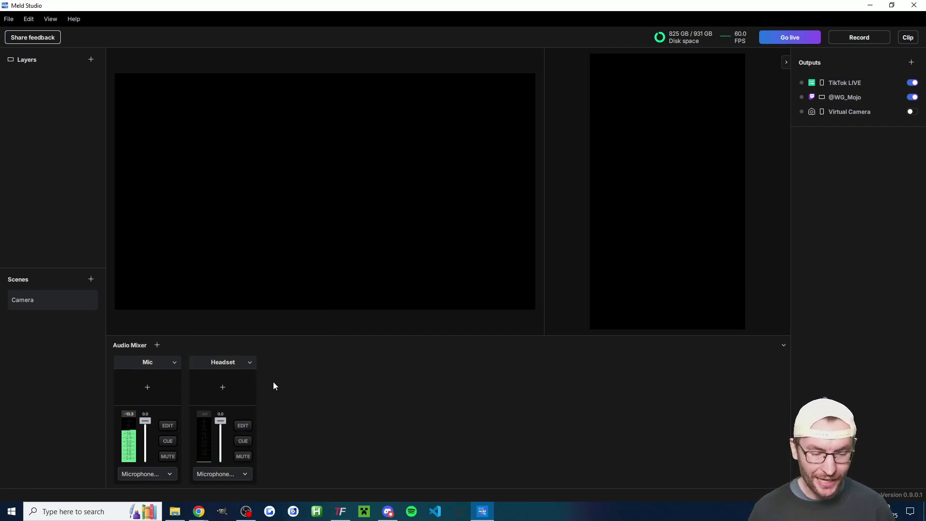
Add a Magic Mic effect to Mic with Automatic Gain Control off and Level Very High.
{"action": "left_click", "coordinate": [147, 387]}
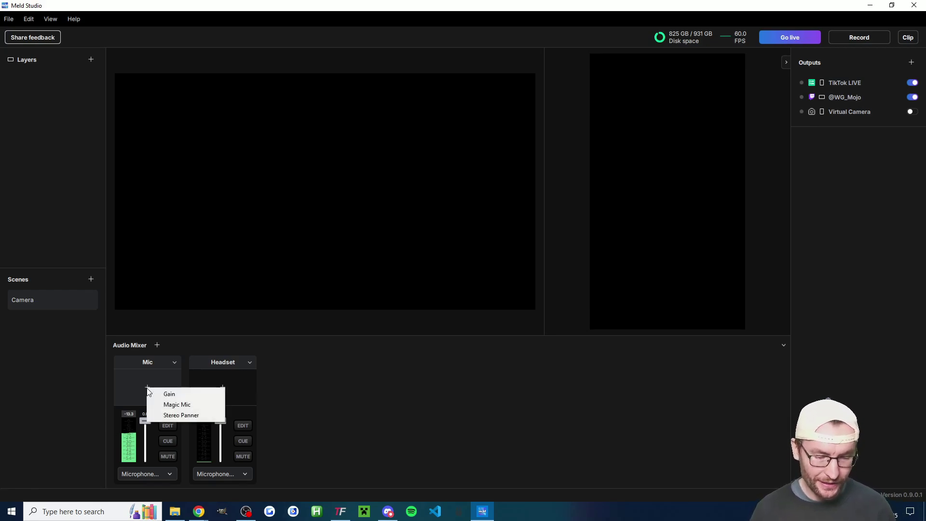
{"action": "left_click", "coordinate": [172, 406]}
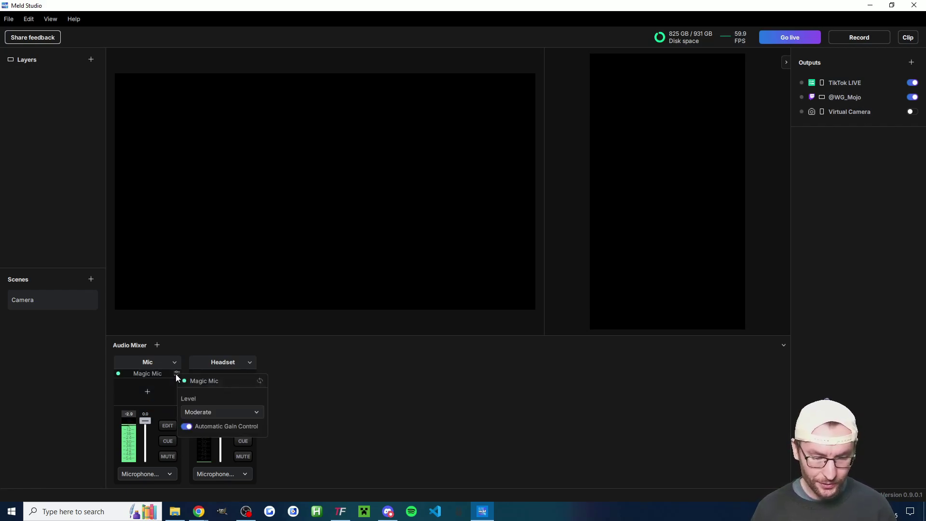
{"action": "left_click", "coordinate": [186, 426]}
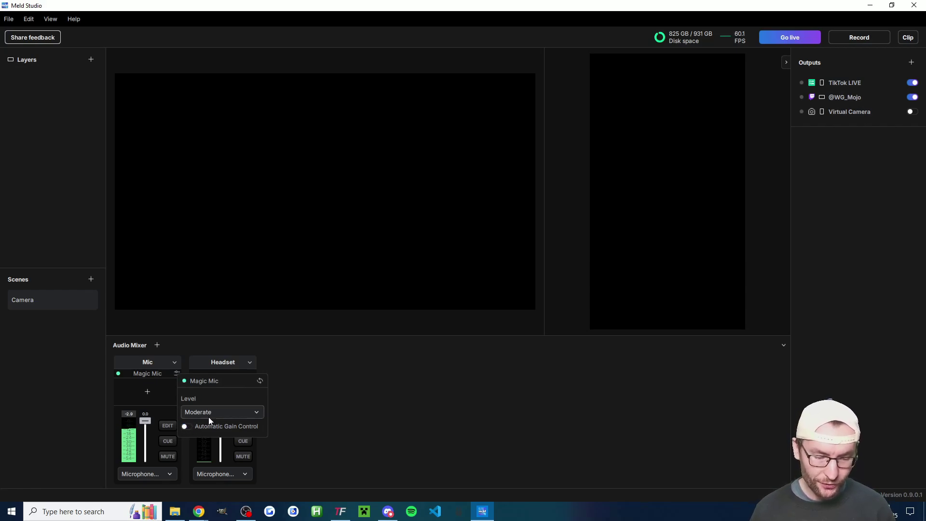
{"action": "left_click", "coordinate": [209, 416]}
{"action": "left_click", "coordinate": [215, 469]}
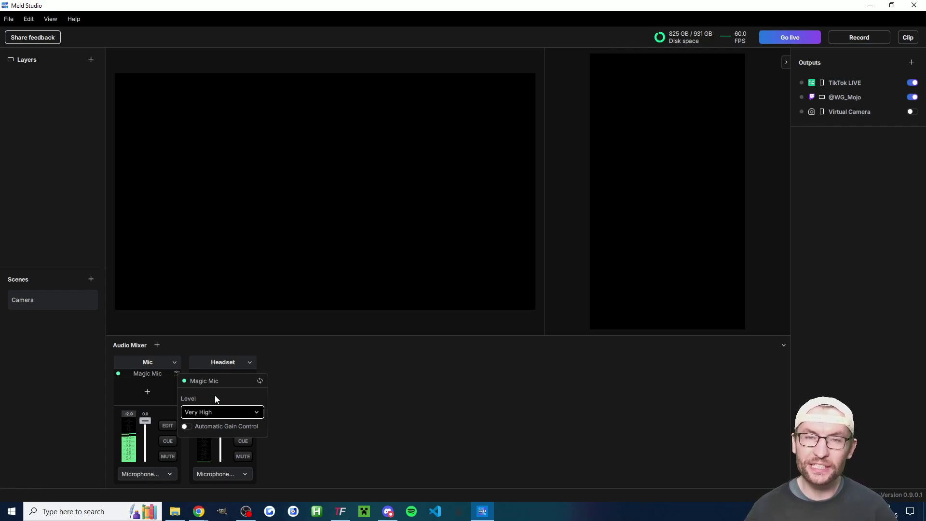
Rename the Magic Mic effect to Noise Suppression.
{"action": "left_click", "coordinate": [220, 354]}
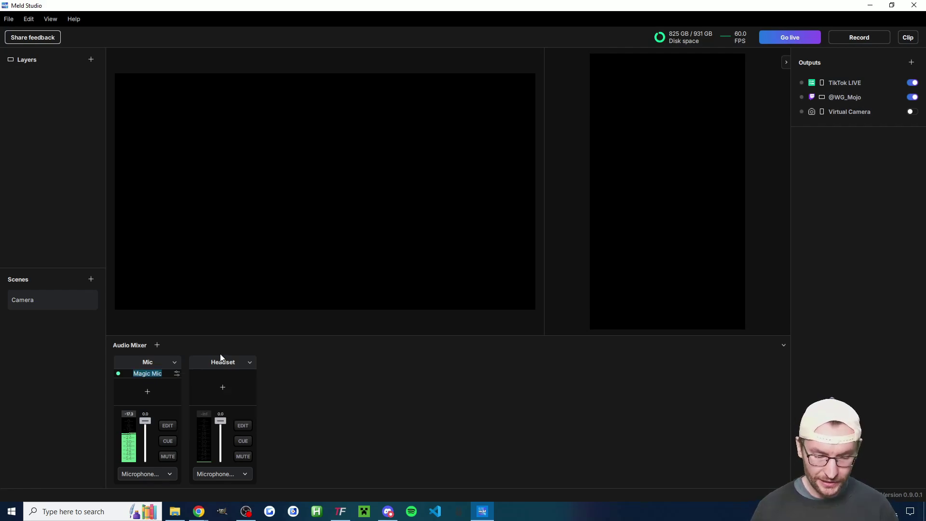
{"action": "type", "text": "Noise Su"}
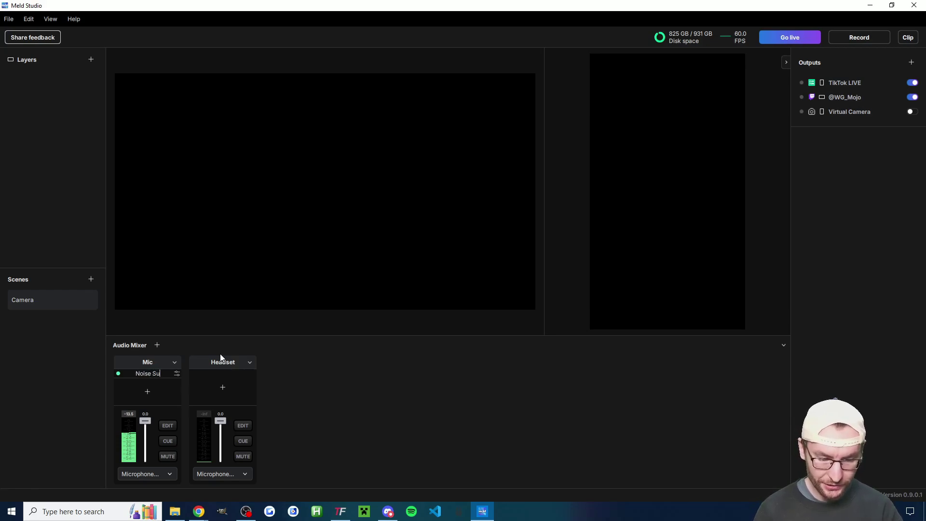
{"action": "type", "text": "ppression"}
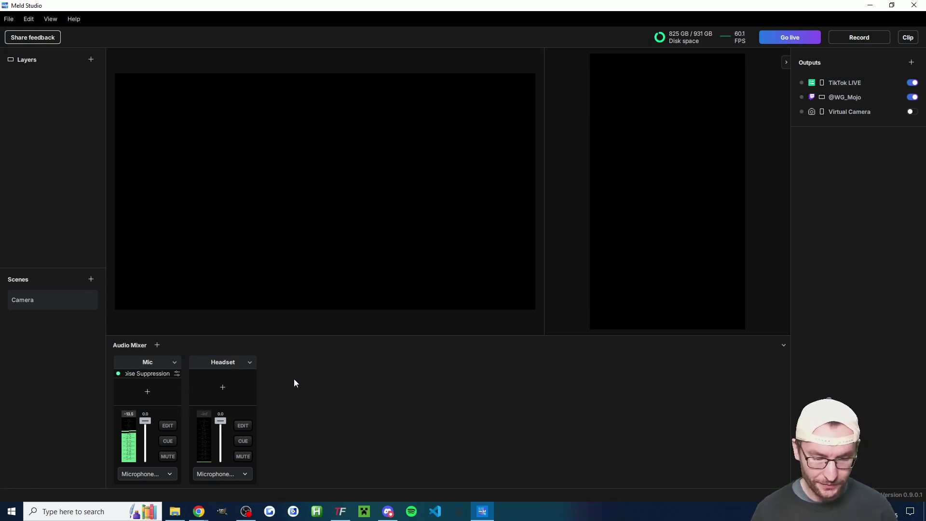
{"action": "key", "text": "Return"}
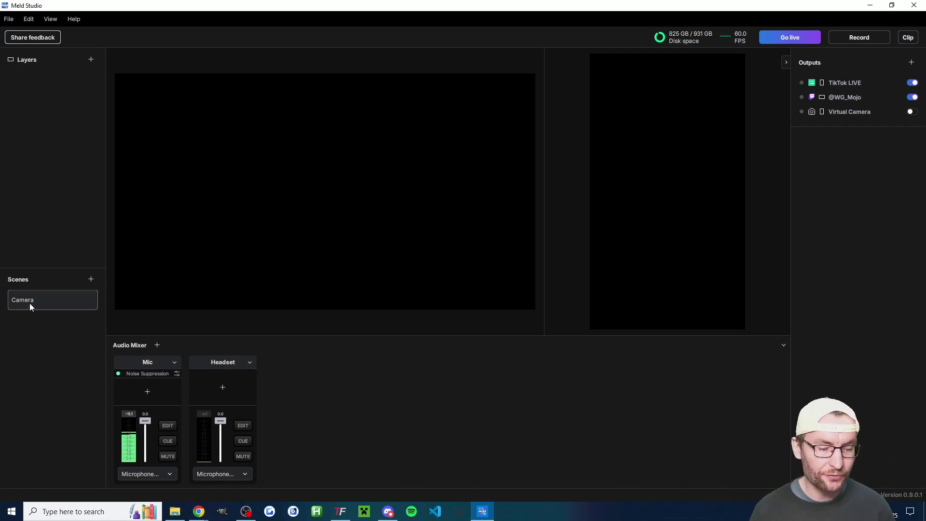
Rename the Camera scene to Just Chatting, then add a new scene named Gameplay.
{"action": "double_click", "coordinate": [27, 301]}
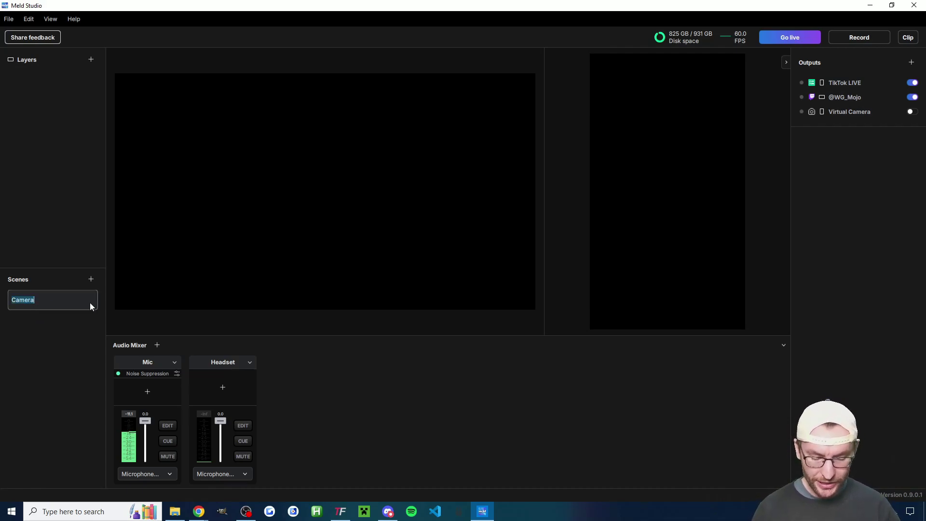
{"action": "type", "text": "Just Chatting"}
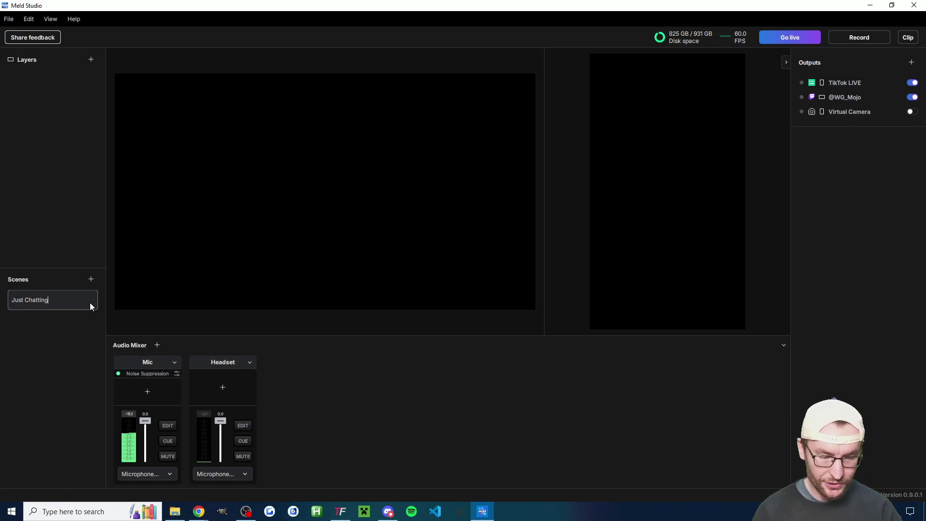
{"action": "left_click", "coordinate": [91, 279]}
{"action": "double_click", "coordinate": [23, 323]}
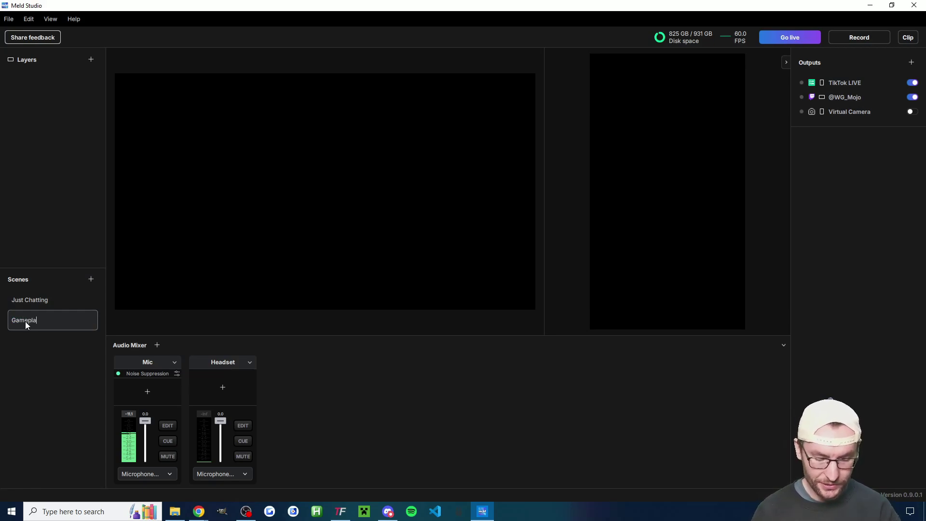
{"action": "key", "text": "Return"}
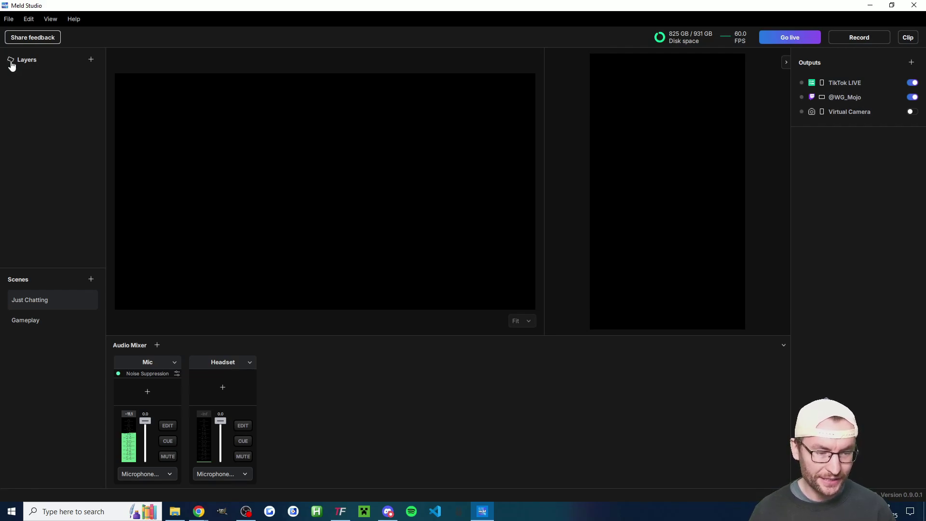
Add a Video device layer showing the OBSBOT Tail Air Camera to Just Chatting's landscape canvas.
{"action": "left_click", "coordinate": [90, 60]}
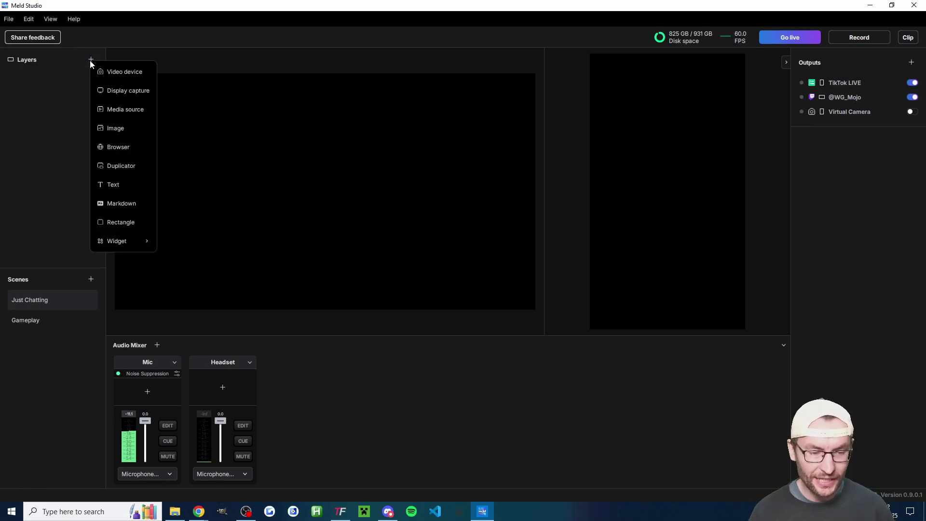
{"action": "left_click", "coordinate": [123, 71]}
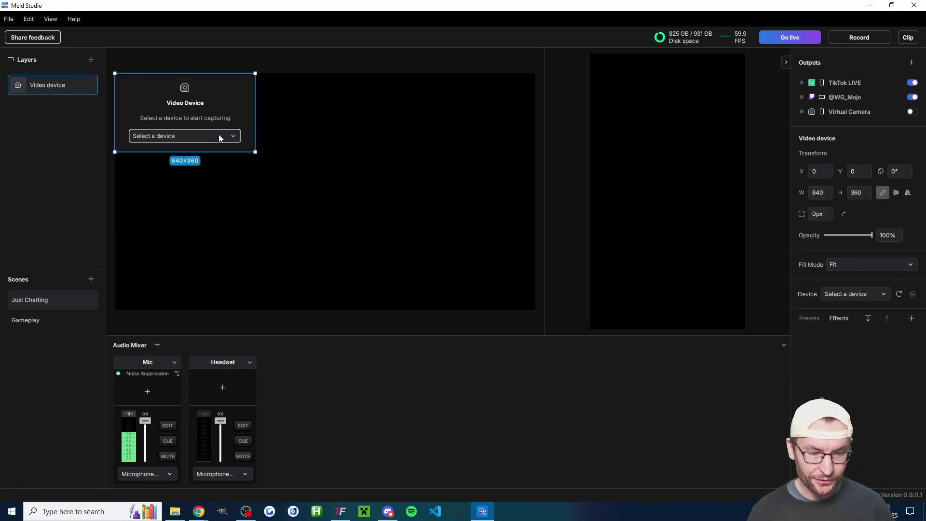
{"action": "left_click", "coordinate": [231, 138]}
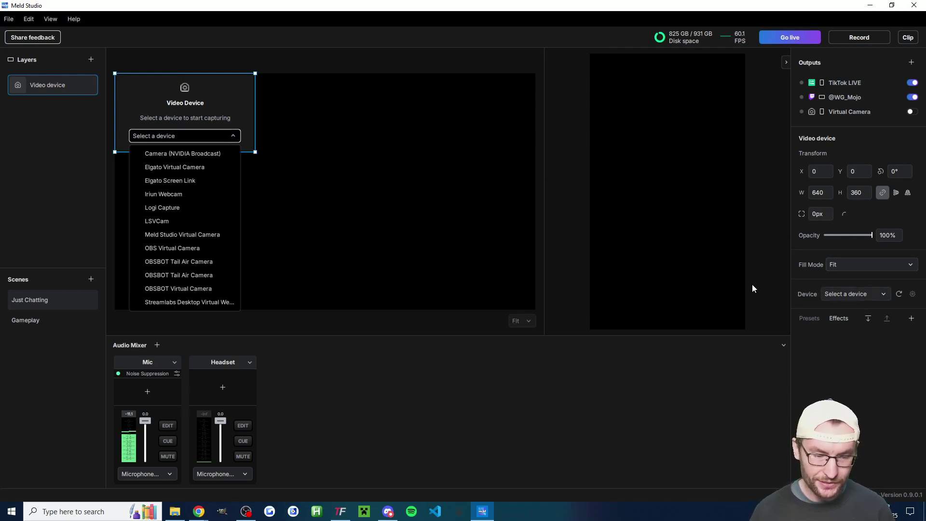
{"action": "left_click", "coordinate": [187, 260]}
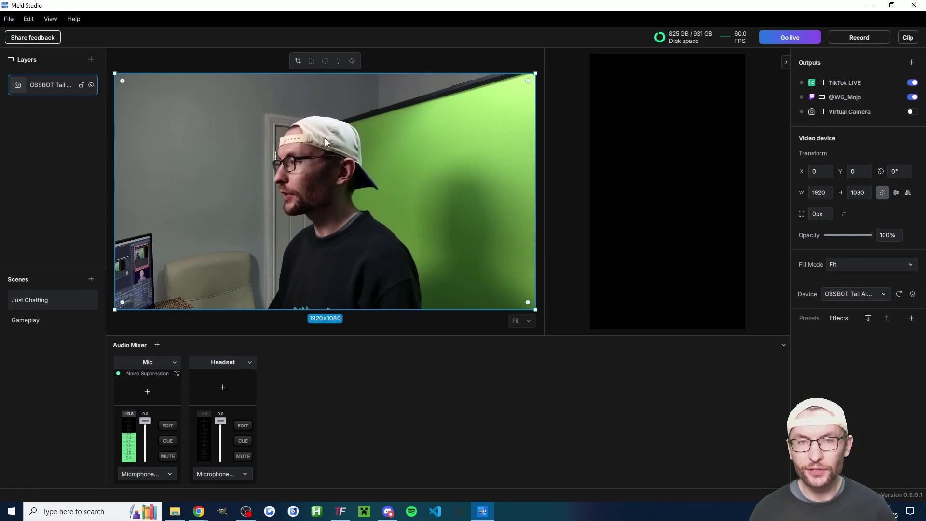
{"action": "right_click", "coordinate": [307, 121]}
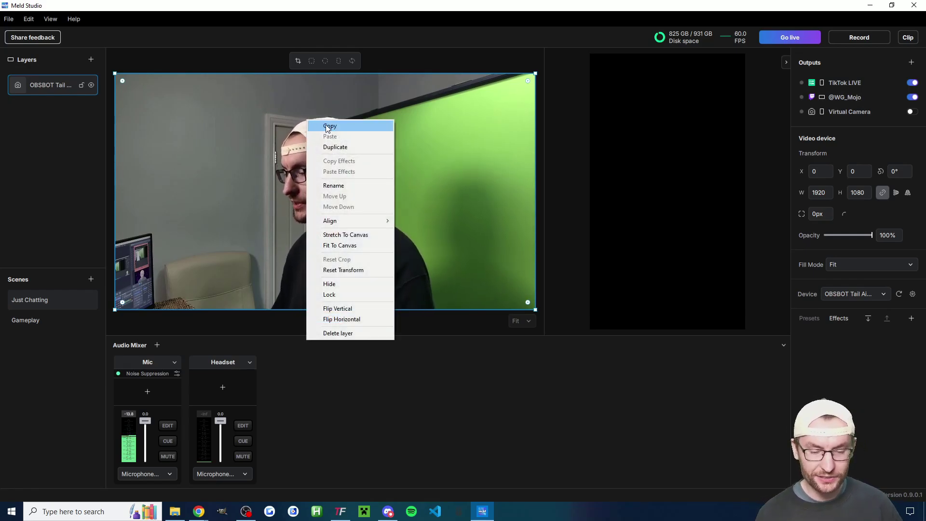
Copy the camera layer and paste it onto the vertical canvas.
{"action": "left_click", "coordinate": [327, 127]}
{"action": "right_click", "coordinate": [656, 115]}
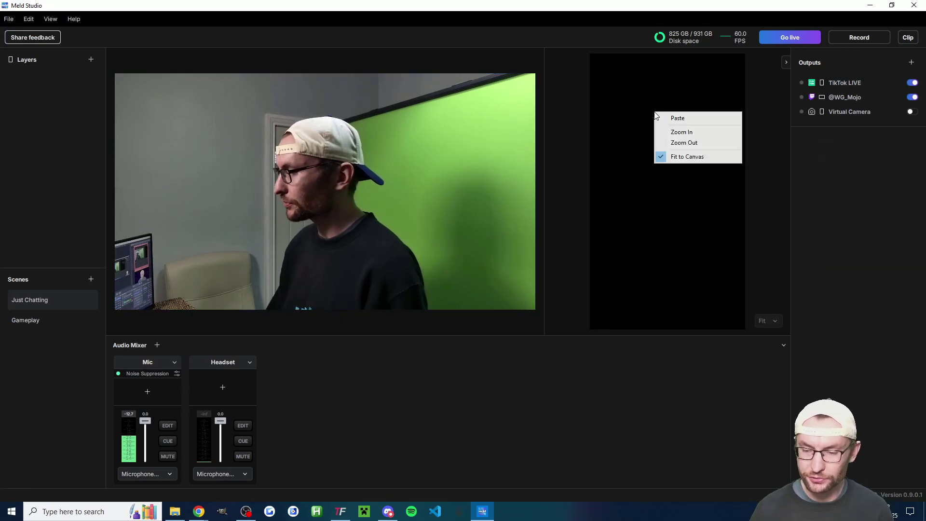
{"action": "left_click", "coordinate": [676, 117]}
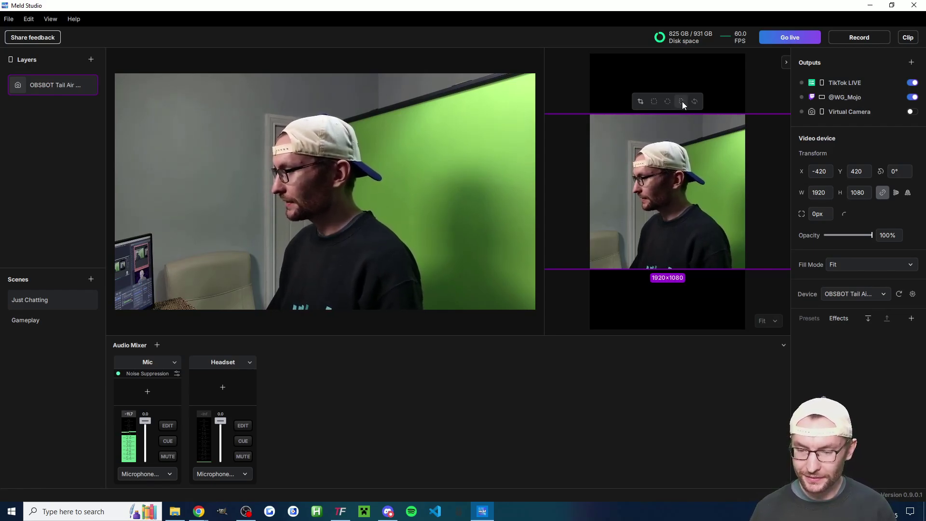
{"action": "left_click", "coordinate": [682, 103]}
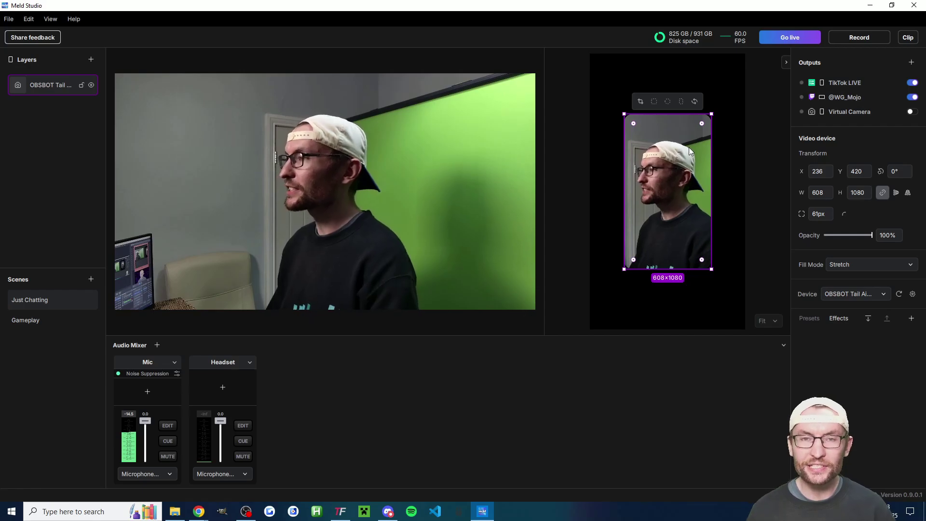
Fit the pasted camera layer to fill the 1080×1920 vertical canvas.
{"action": "right_click", "coordinate": [660, 157]}
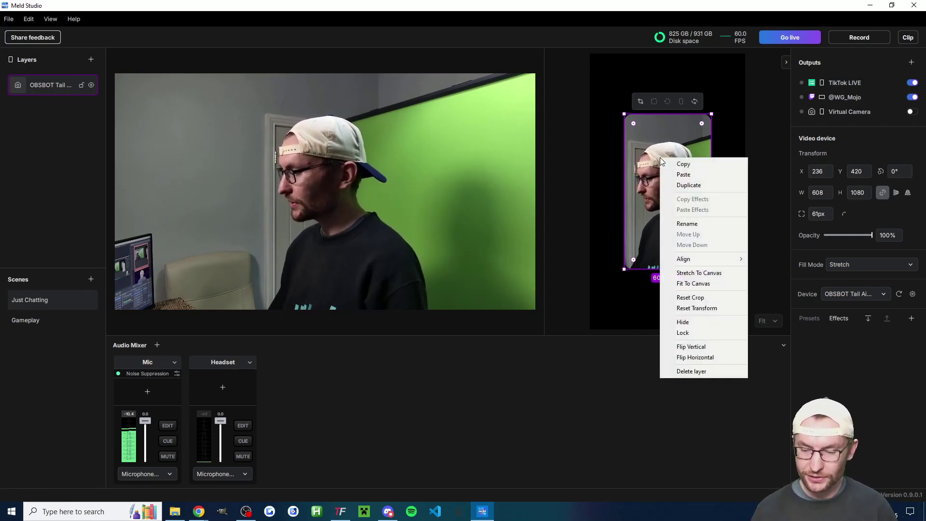
{"action": "left_click", "coordinate": [698, 285]}
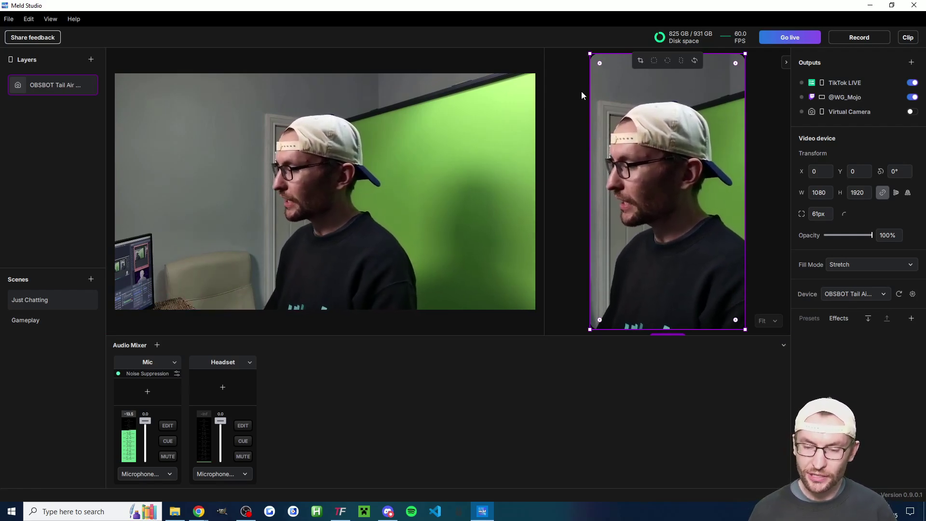
{"action": "left_click", "coordinate": [562, 84]}
{"action": "left_click", "coordinate": [620, 84]}
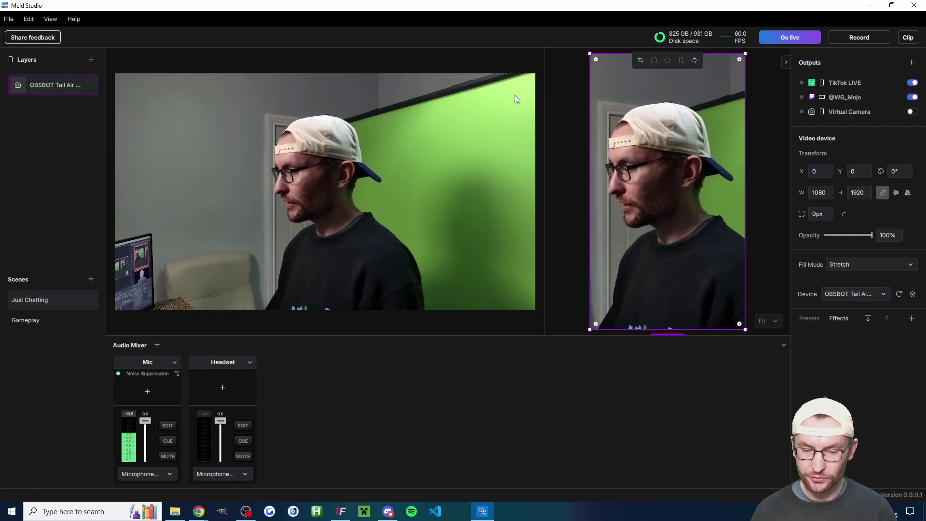
{"action": "left_click", "coordinate": [461, 103]}
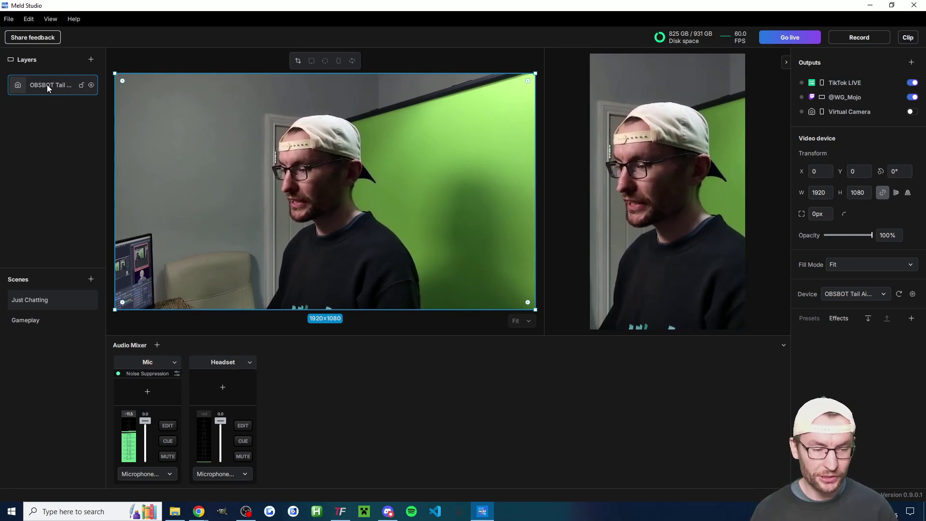
Rename the camera layer to OBSBOT Tail Air on both canvases and lock it.
{"action": "double_click", "coordinate": [71, 86]}
{"action": "left_click_drag", "start_coordinate": [76, 85], "coordinate": [101, 85]}
{"action": "key", "text": "BackSpace"}
{"action": "key", "text": "Return"}
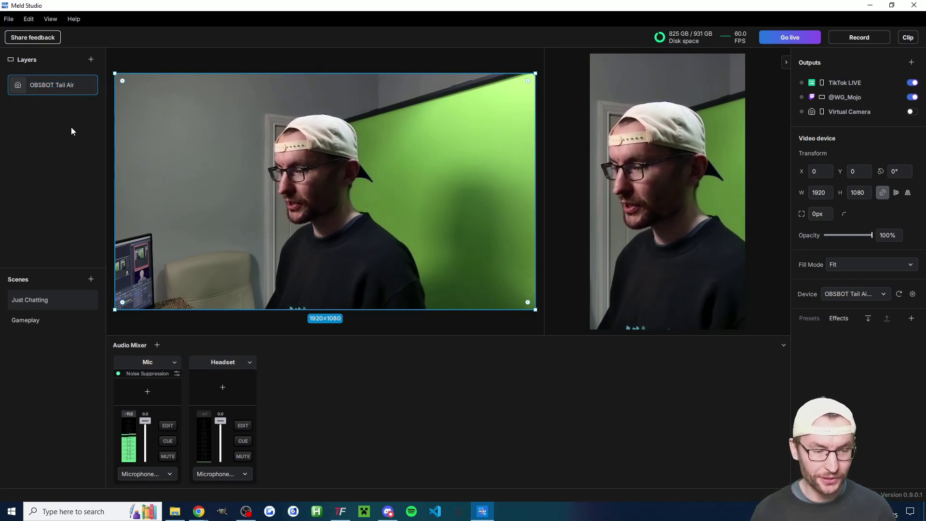
{"action": "left_click", "coordinate": [687, 172]}
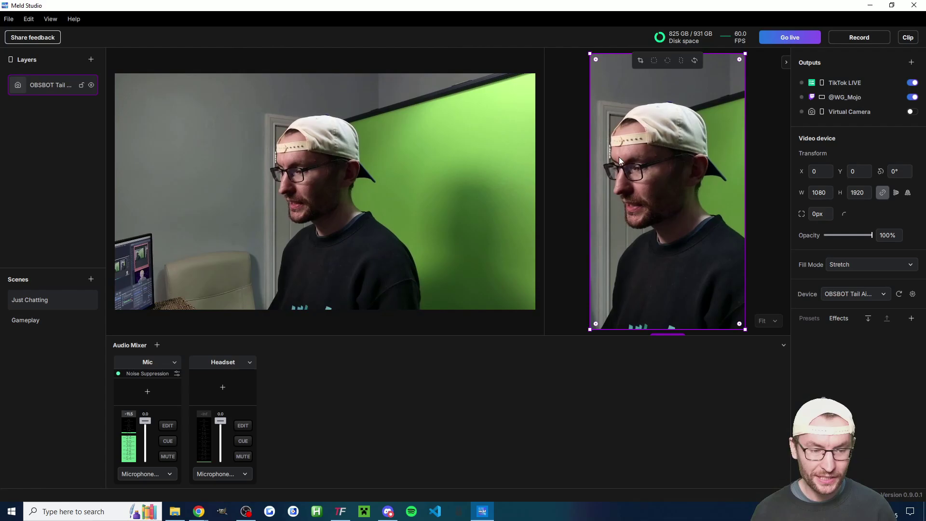
{"action": "double_click", "coordinate": [77, 85]}
{"action": "key", "text": "BackSpace"}
{"action": "key", "text": "Return"}
{"action": "left_click", "coordinate": [82, 87]}
{"action": "left_click", "coordinate": [82, 84]}
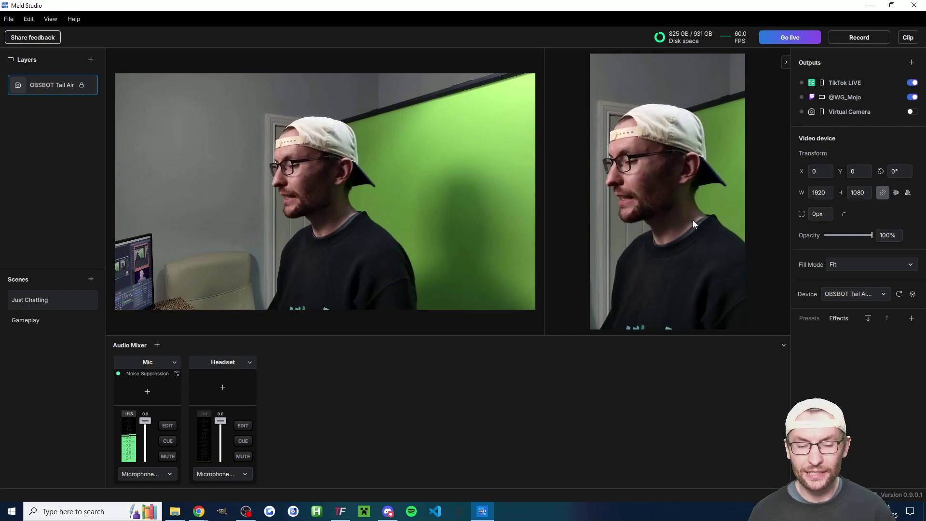
In the Gameplay scene, add a locked Display capture layer of the SAMSUNG display.
{"action": "left_click", "coordinate": [46, 323]}
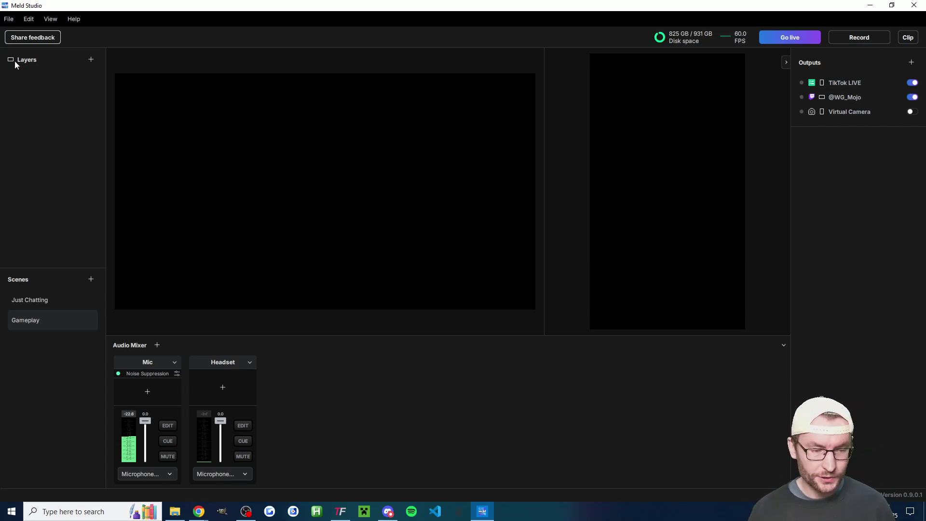
{"action": "left_click", "coordinate": [90, 59]}
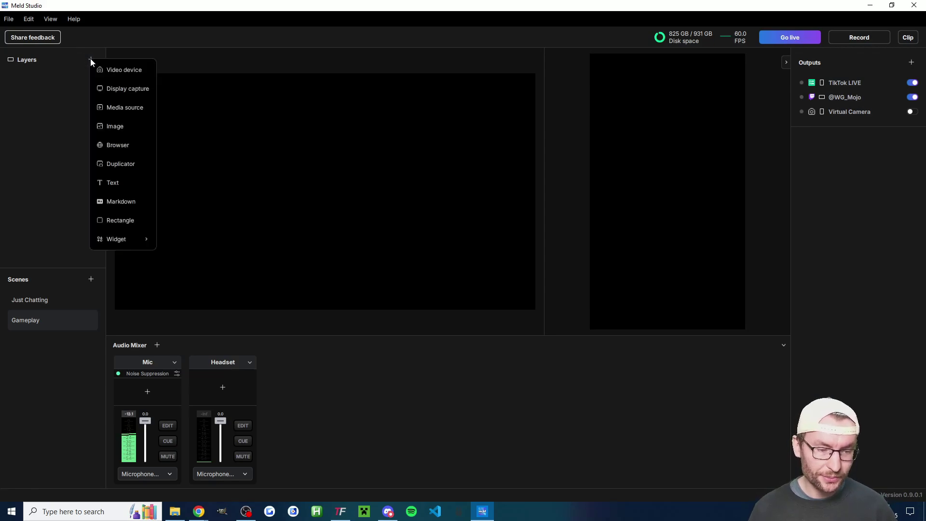
{"action": "left_click", "coordinate": [106, 89]}
{"action": "left_click", "coordinate": [195, 135]}
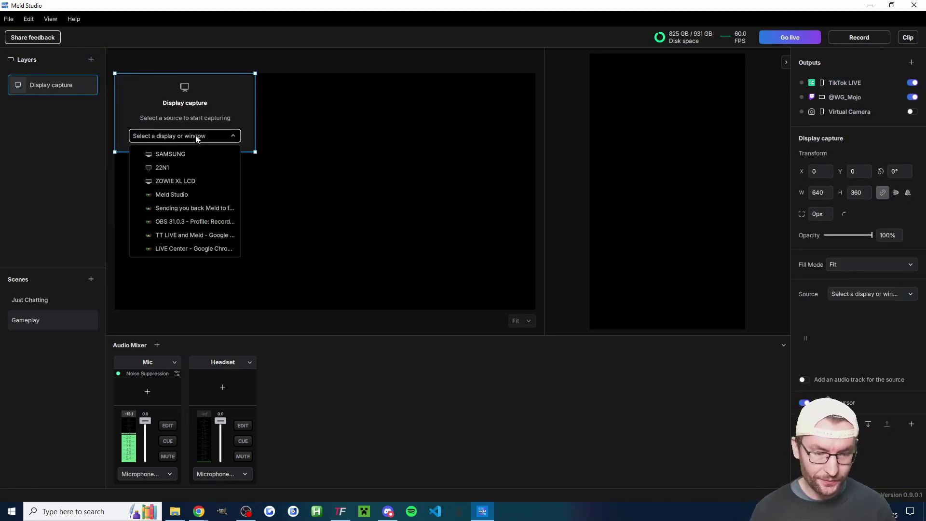
{"action": "left_click", "coordinate": [178, 153]}
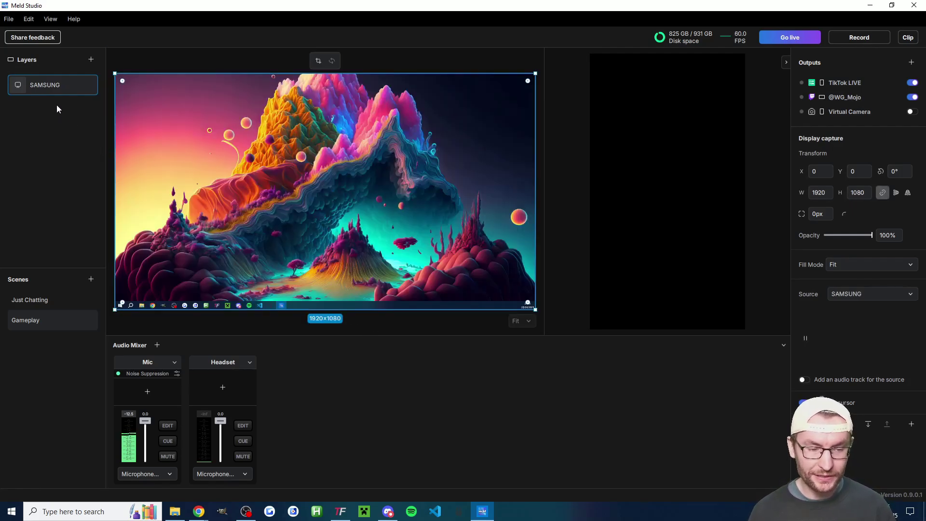
{"action": "double_click", "coordinate": [50, 86]}
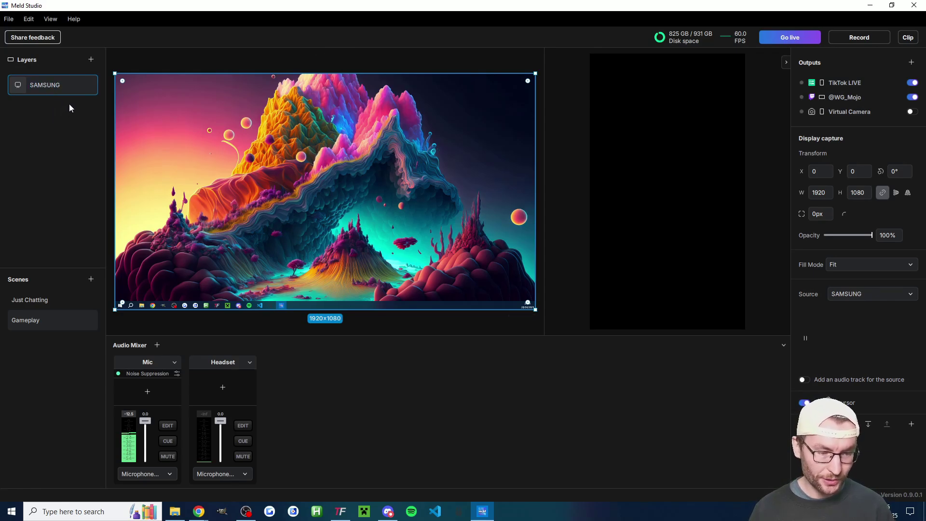
{"action": "left_click", "coordinate": [82, 86]}
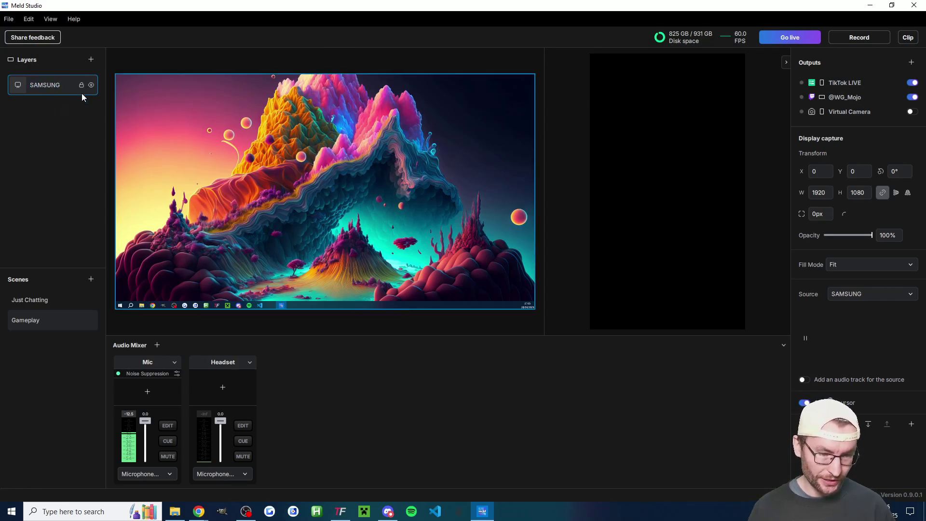
Move the SAMSUNG capture to the vertical canvas, enlarged to 2296x1291 at X -608, Y 598.
{"action": "right_click", "coordinate": [300, 143]}
{"action": "left_click", "coordinate": [321, 151]}
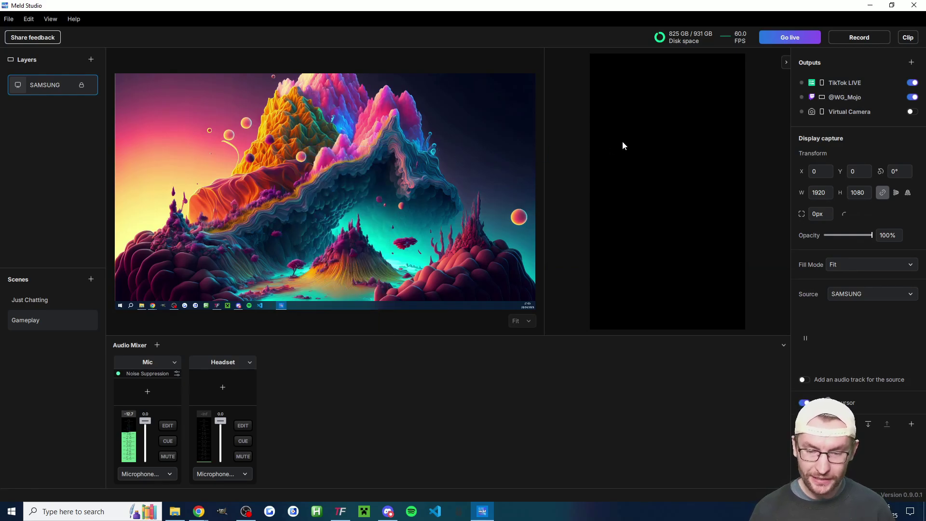
{"action": "right_click", "coordinate": [655, 122]}
{"action": "left_click", "coordinate": [678, 132]}
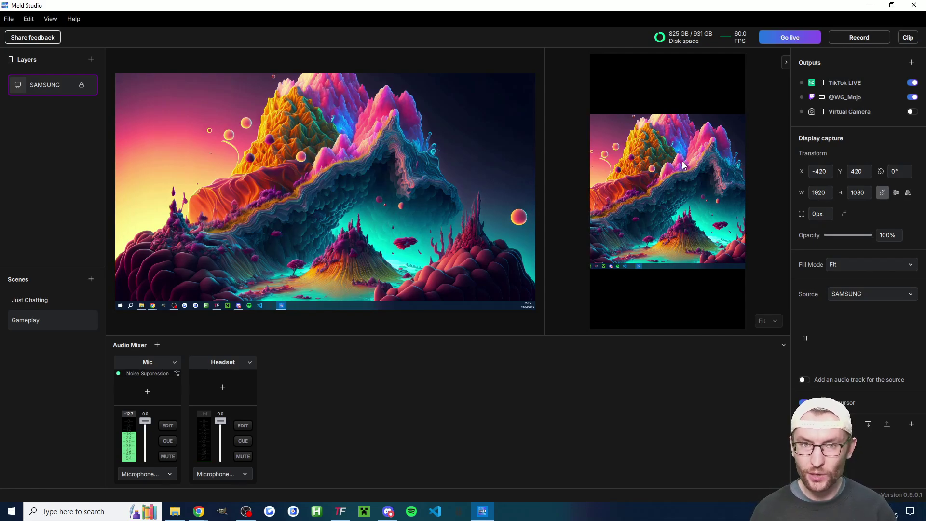
{"action": "left_click", "coordinate": [682, 161]}
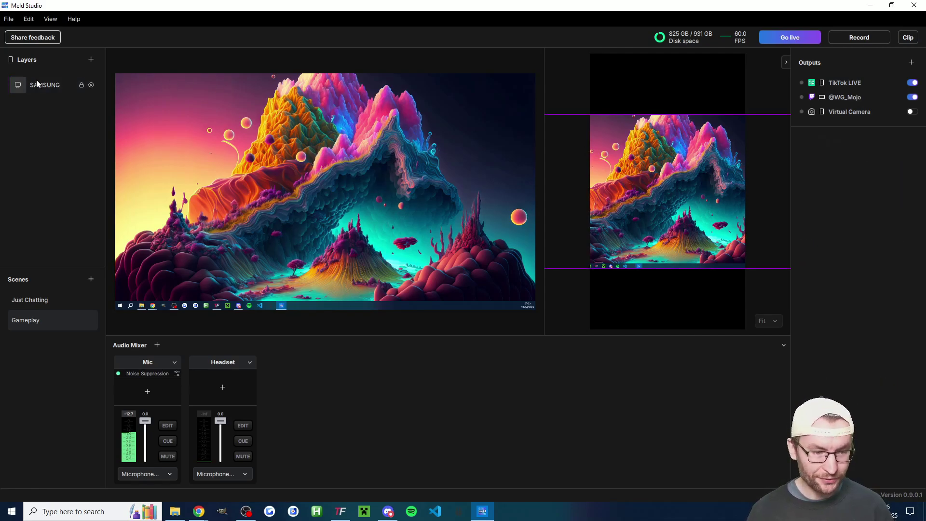
{"action": "left_click_drag", "start_coordinate": [673, 178], "coordinate": [662, 232]}
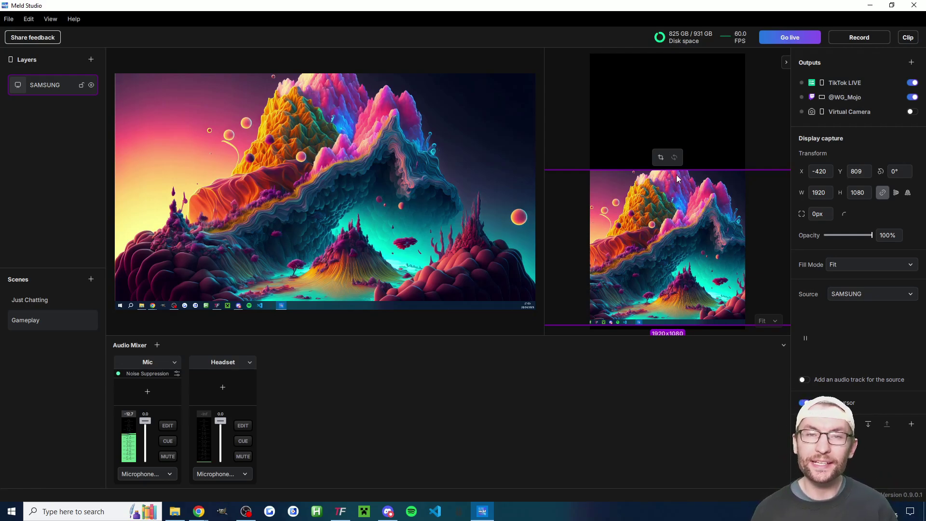
{"action": "left_click_drag", "start_coordinate": [680, 169], "coordinate": [681, 132]}
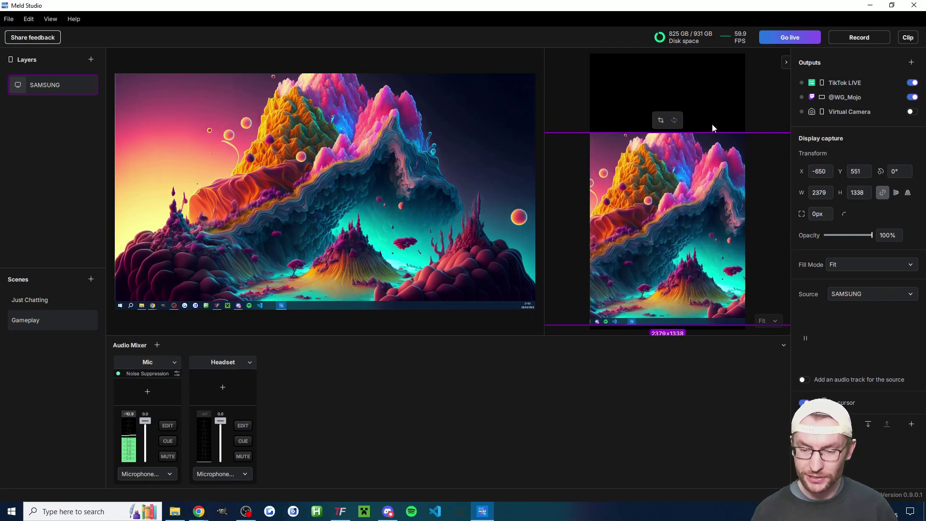
{"action": "key", "text": "ctrl+z"}
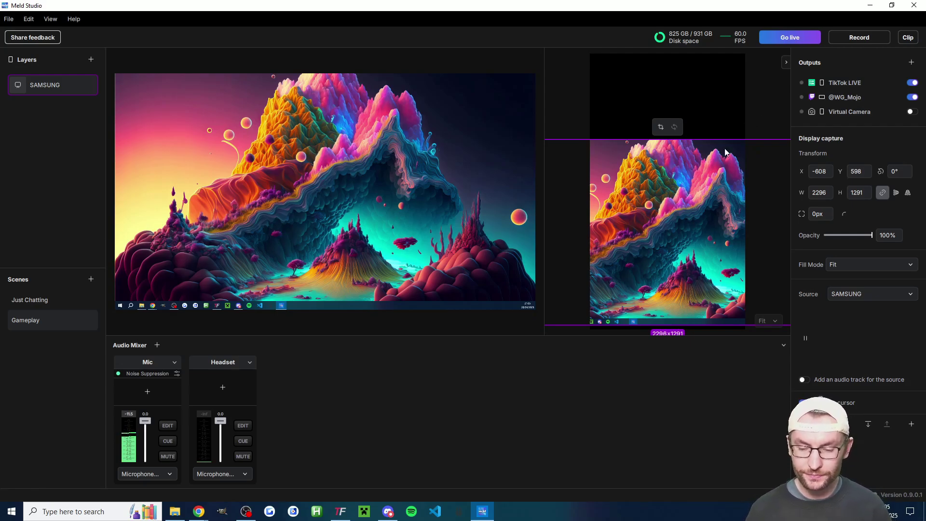
Add a Video device layer with the OBSBOT Tail Air Camera to the Gameplay scene.
{"action": "left_click", "coordinate": [183, 138]}
{"action": "left_click", "coordinate": [90, 60]}
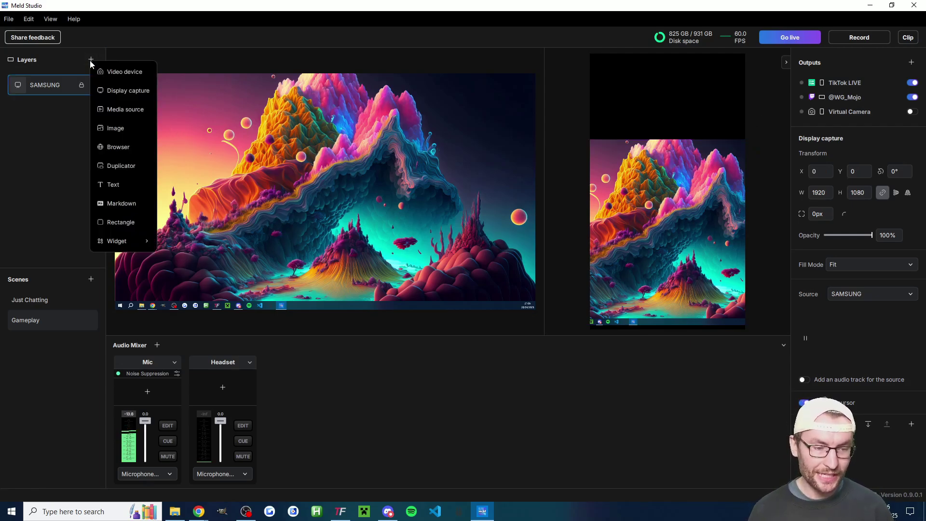
{"action": "left_click", "coordinate": [114, 74]}
{"action": "left_click", "coordinate": [217, 135]}
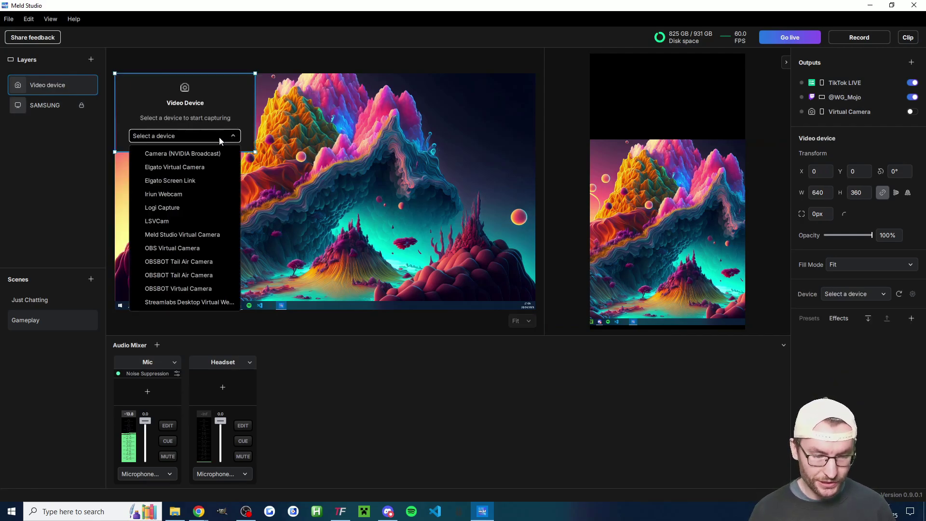
{"action": "left_click", "coordinate": [186, 260]}
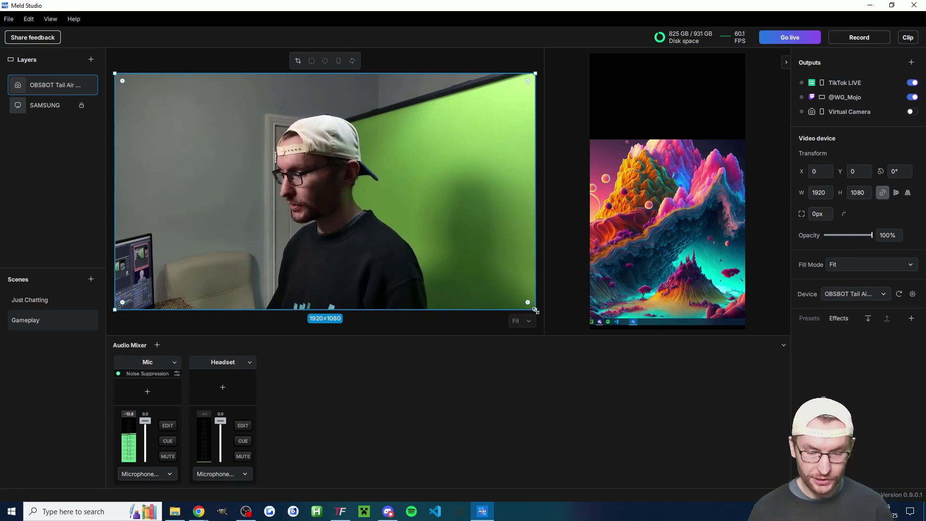
Shrink the camera to a rounded-corner 405x228 inset positioned at X 11, Y 426.
{"action": "left_click_drag", "start_coordinate": [535, 310], "coordinate": [163, 185]}
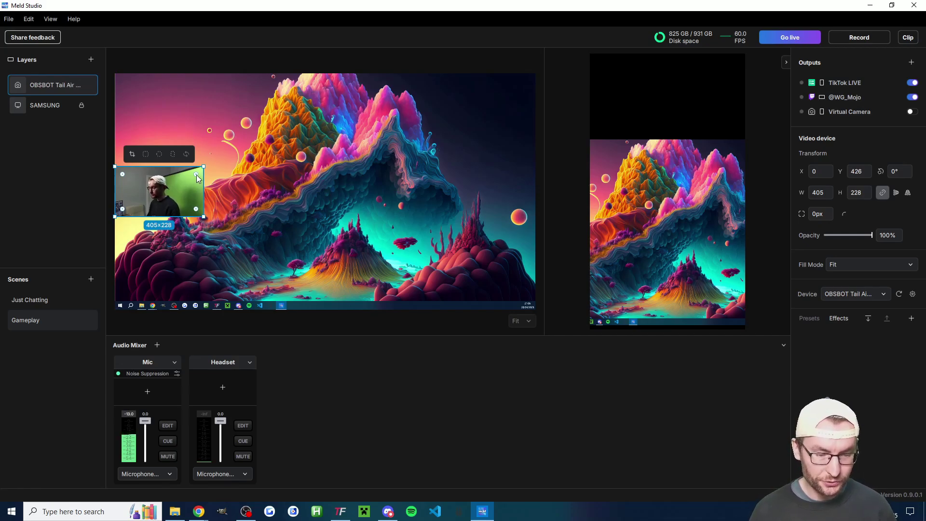
{"action": "left_click_drag", "start_coordinate": [197, 178], "coordinate": [192, 182]}
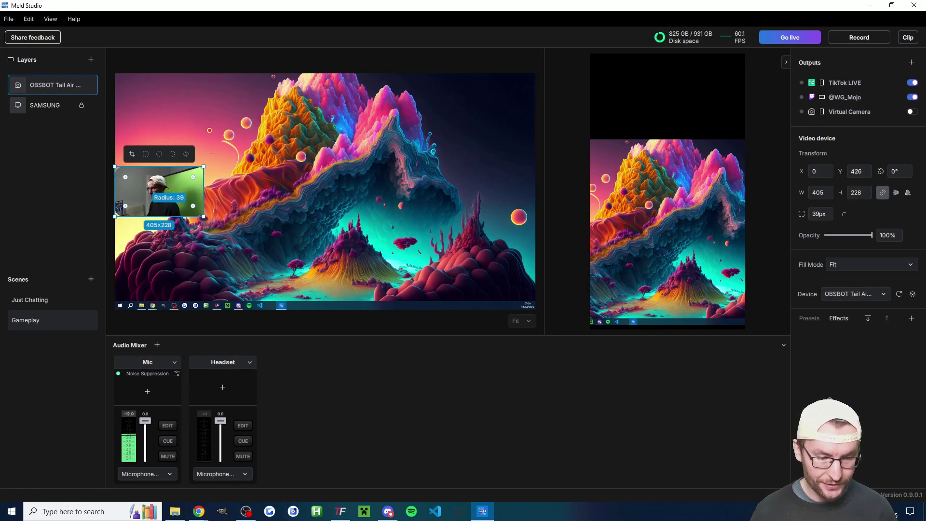
{"action": "left_click", "coordinate": [326, 181]}
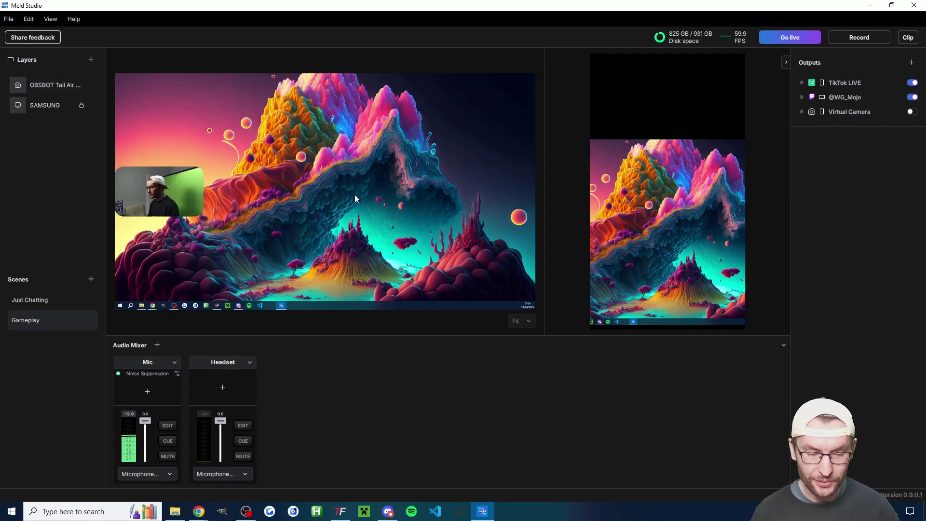
{"action": "left_click", "coordinate": [164, 192]}
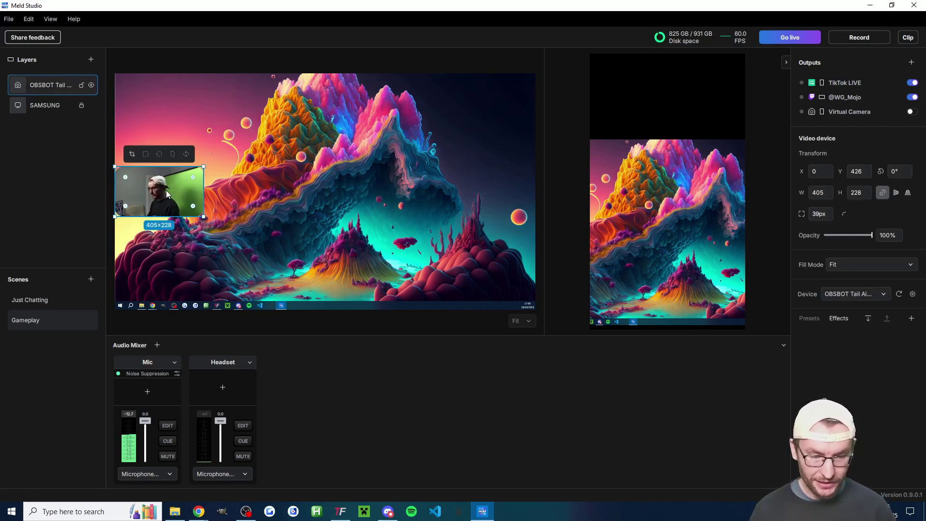
{"action": "left_click_drag", "start_coordinate": [167, 193], "coordinate": [166, 190]}
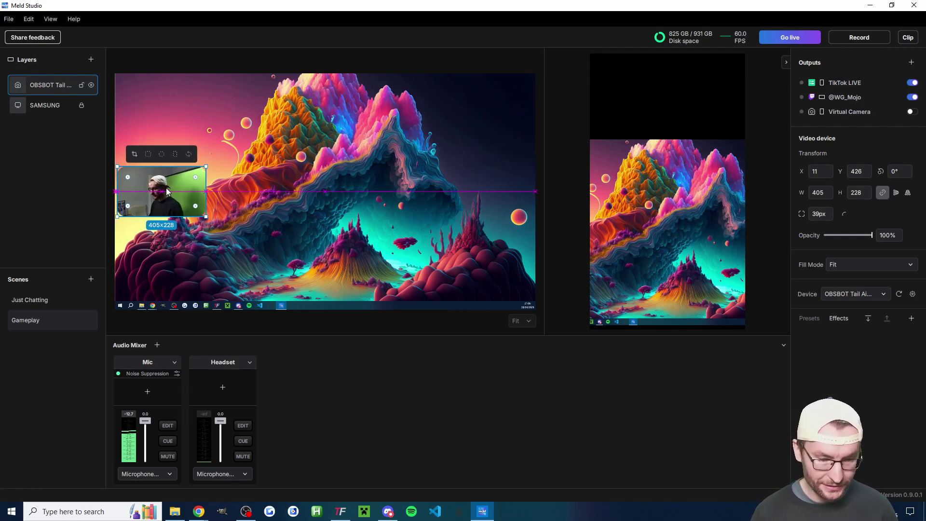
{"action": "key", "text": "Escape"}
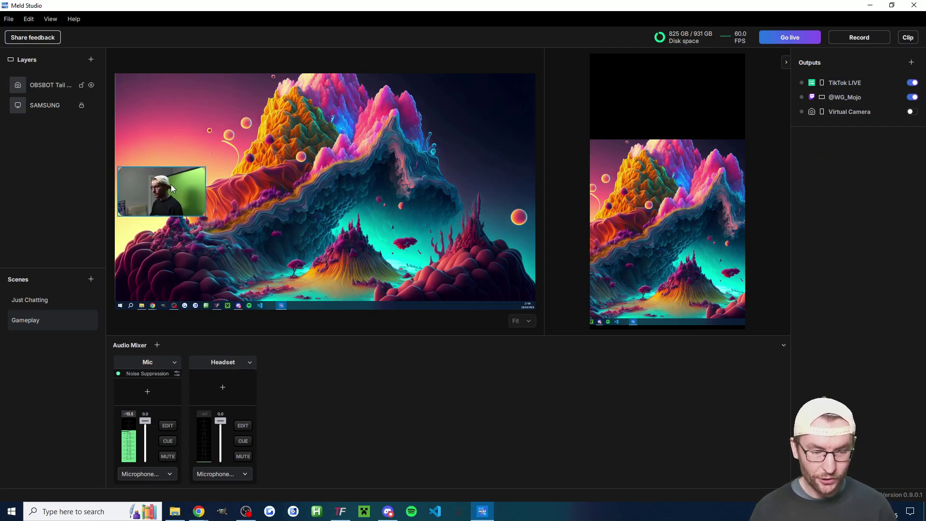
{"action": "left_click", "coordinate": [170, 184]}
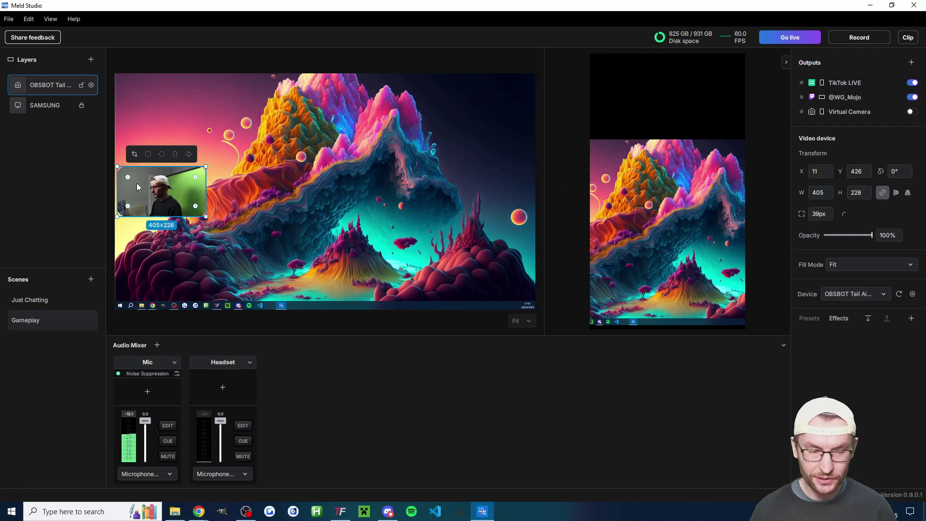
Add the Glow Styles effect to the webcam.
{"action": "left_click", "coordinate": [786, 63]}
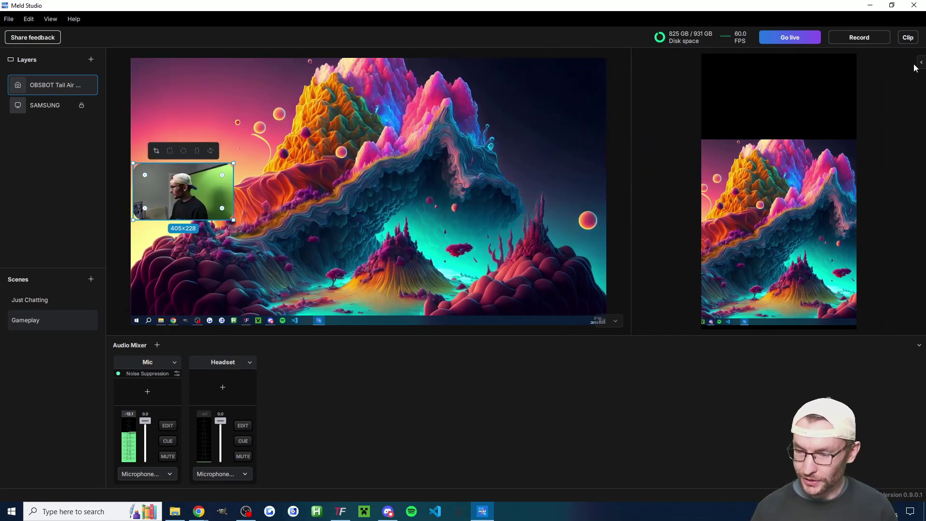
{"action": "left_click", "coordinate": [921, 62]}
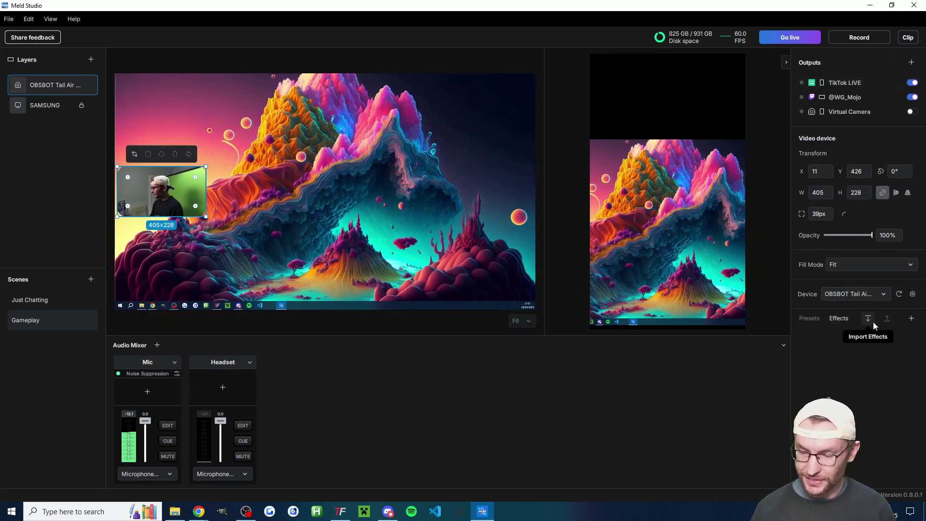
{"action": "left_click", "coordinate": [843, 319]}
{"action": "left_click", "coordinate": [836, 319]}
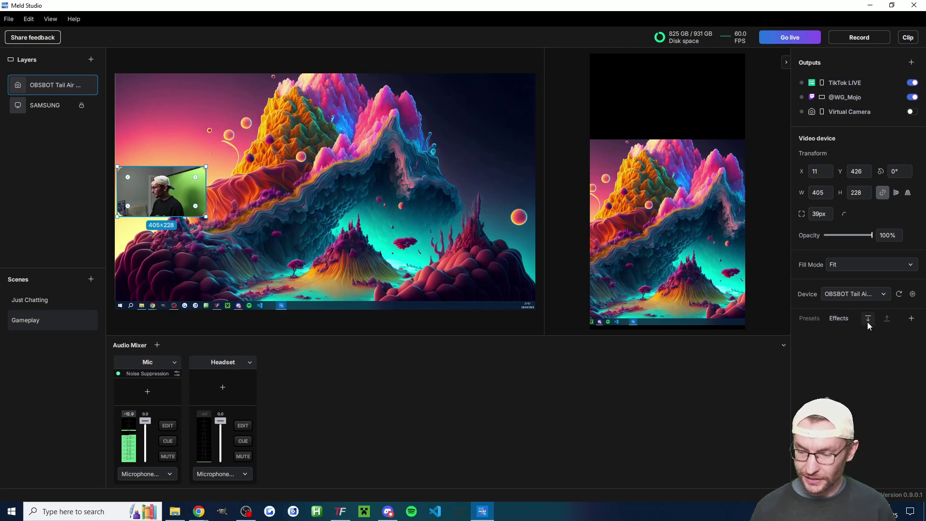
{"action": "left_click", "coordinate": [911, 319]}
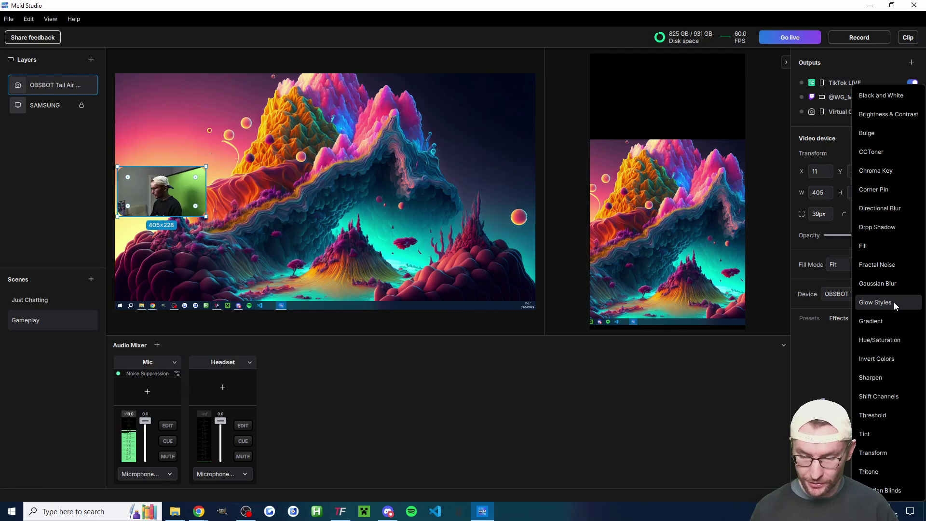
{"action": "left_click", "coordinate": [893, 302]}
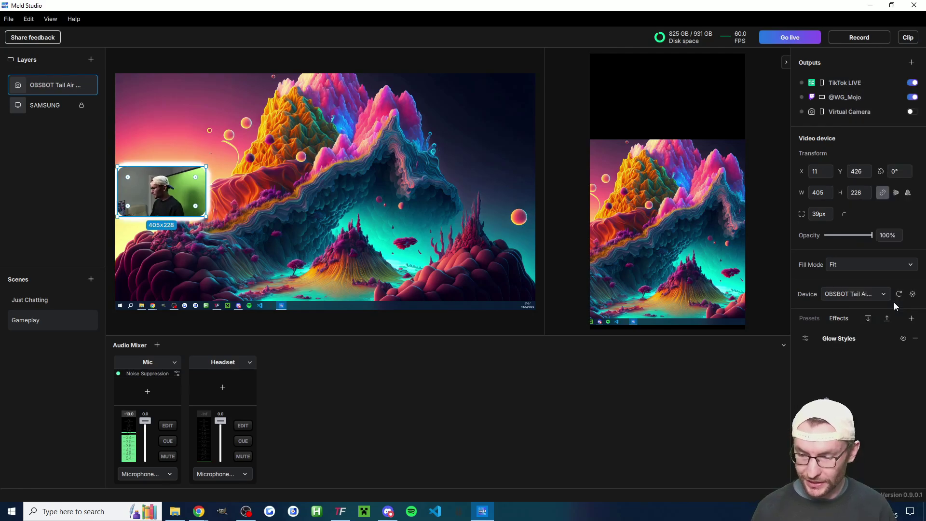
Set the webcam glow to bright yellow (#FFC420) with size 22.
{"action": "left_click", "coordinate": [806, 337]}
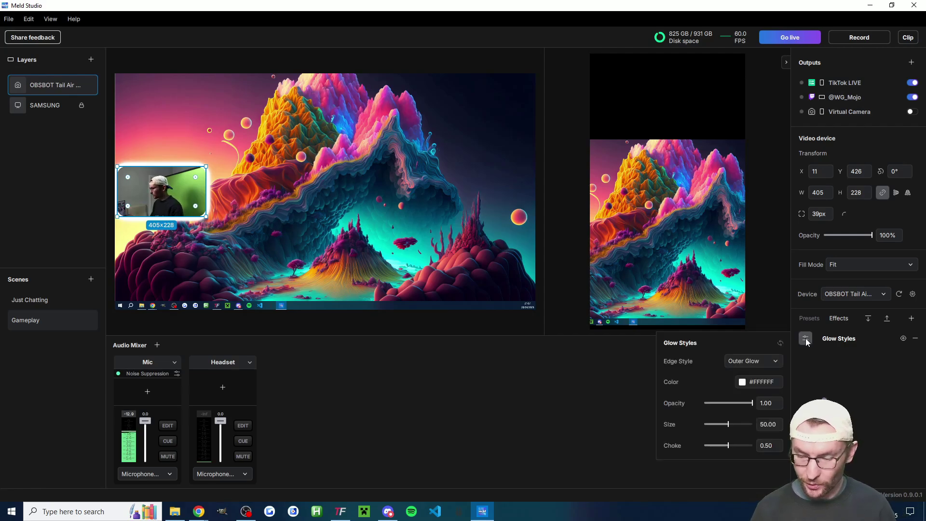
{"action": "left_click", "coordinate": [743, 382]}
{"action": "left_click", "coordinate": [761, 444]}
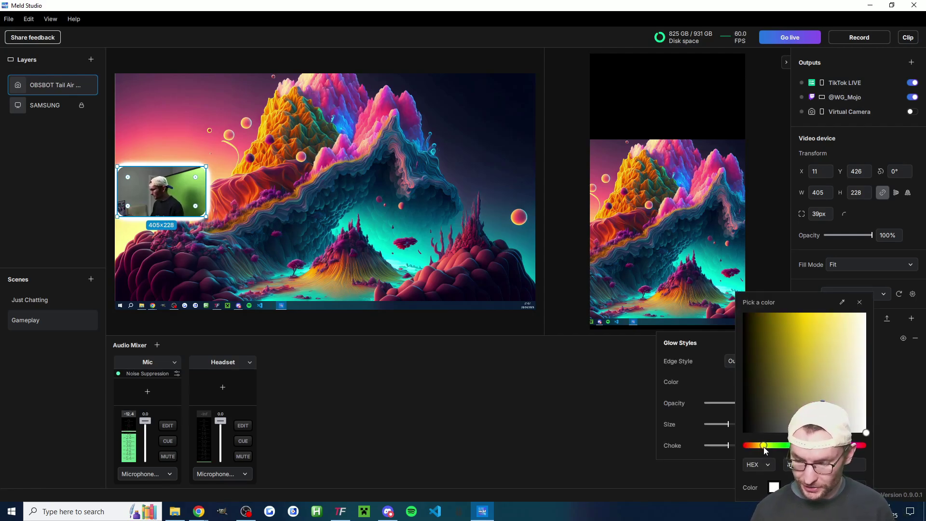
{"action": "left_click", "coordinate": [812, 314]}
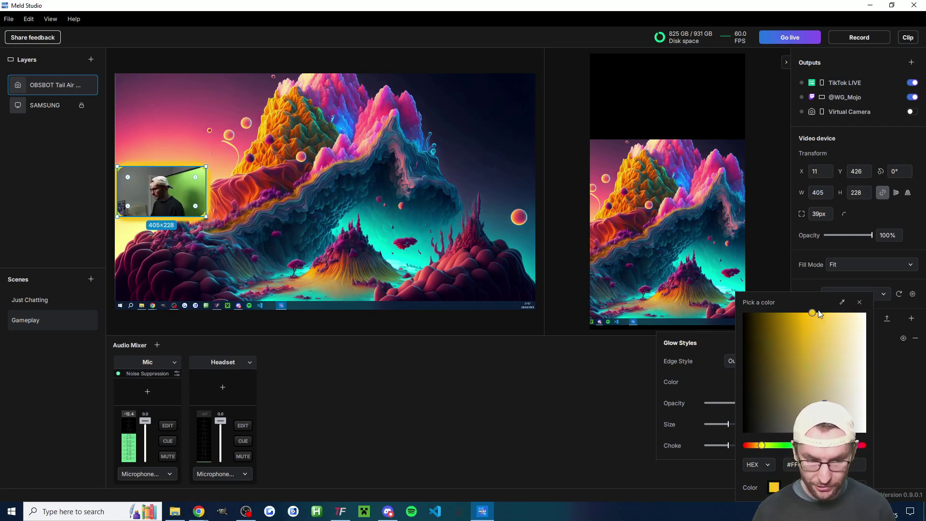
{"action": "key", "text": "Escape"}
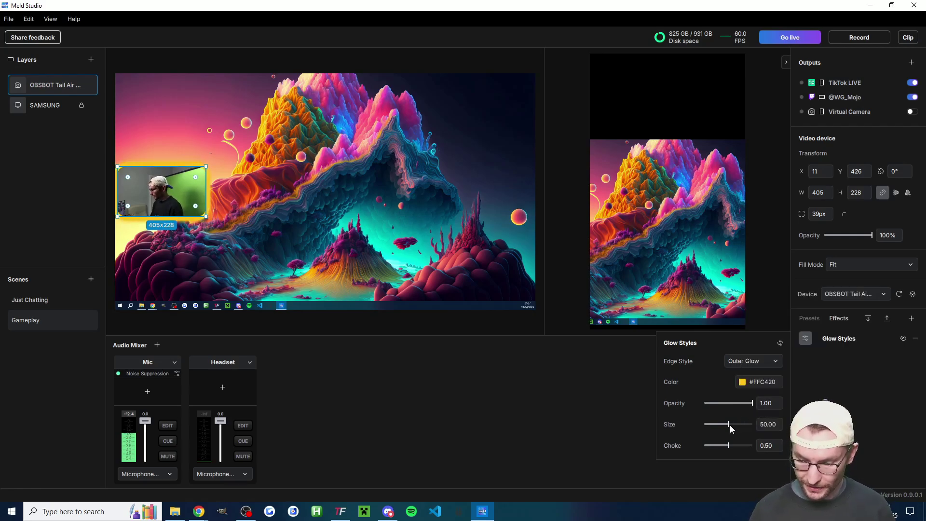
{"action": "type", "text": "22"}
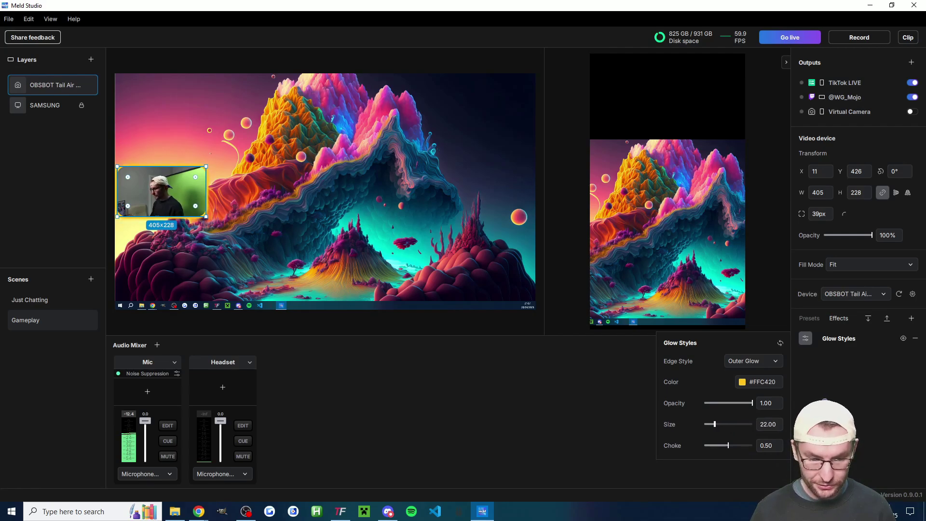
{"action": "left_click", "coordinate": [344, 350]}
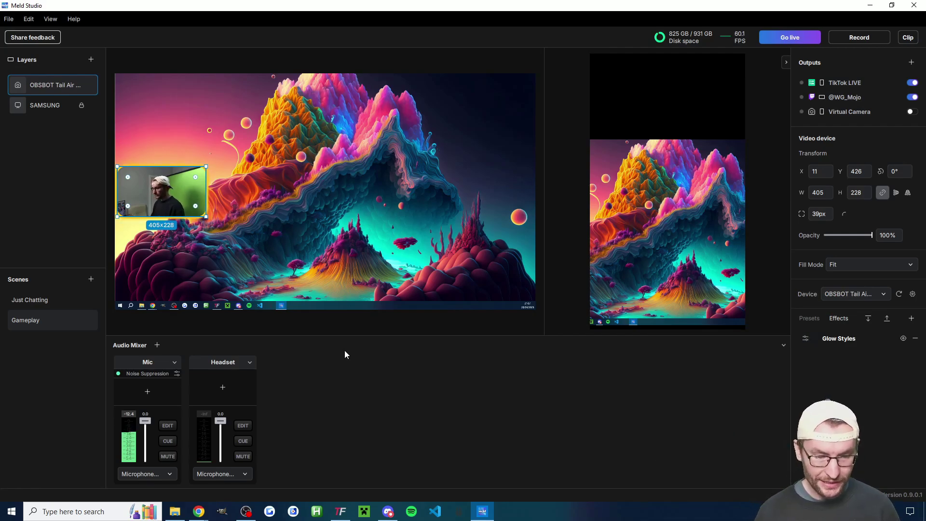
{"action": "left_click", "coordinate": [298, 321]}
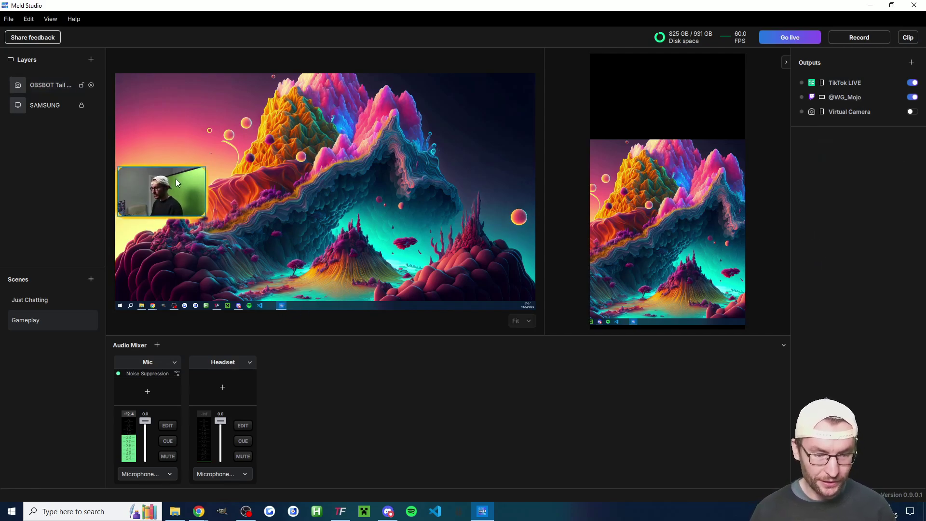
Nudge the webcam slightly right and rename its layer 'OBSBOT Tail Air'.
{"action": "left_click", "coordinate": [202, 189]}
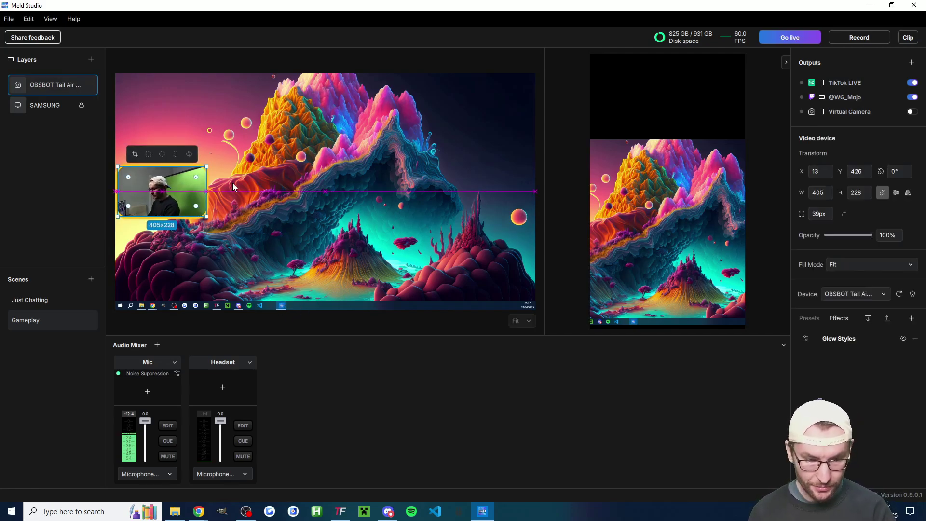
{"action": "key", "text": "Right"}
{"action": "key", "text": "Right"}
{"action": "key", "text": "Right"}
{"action": "key", "text": "Right"}
{"action": "key", "text": "Right"}
{"action": "left_click", "coordinate": [302, 322]}
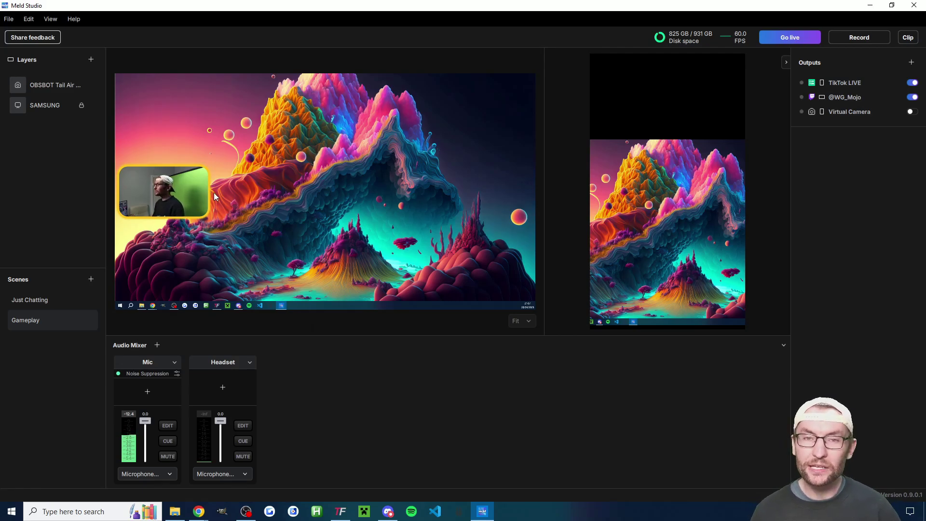
{"action": "double_click", "coordinate": [76, 85]}
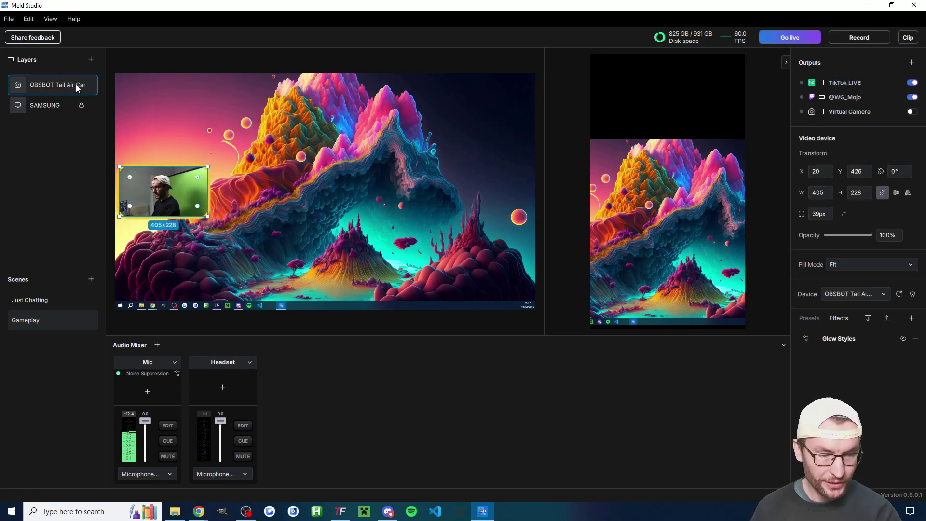
{"action": "key", "text": "BackSpace"}
{"action": "key", "text": "Return"}
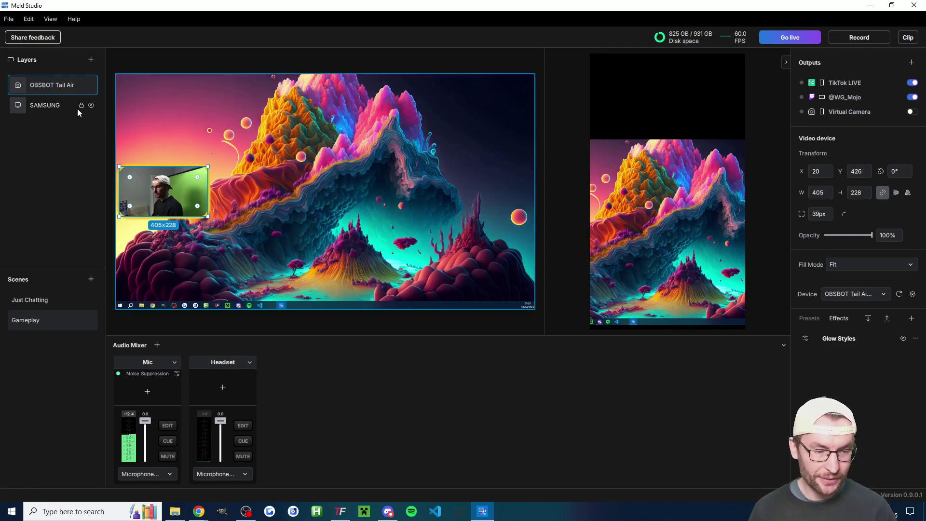
Copy the webcam layer into the vertical canvas and place it at the top, above the SAMSUNG capture.
{"action": "right_click", "coordinate": [169, 189]}
{"action": "left_click", "coordinate": [183, 184]}
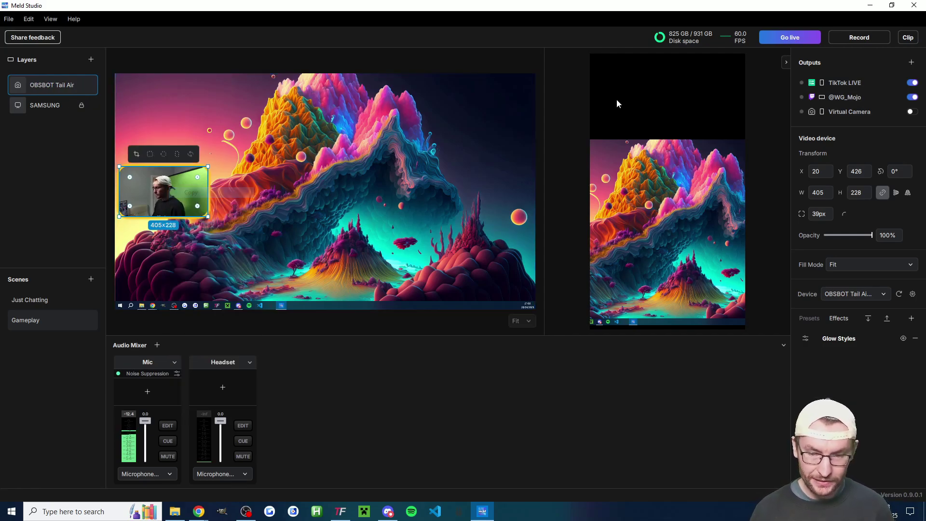
{"action": "right_click", "coordinate": [666, 84]}
{"action": "left_click", "coordinate": [687, 95]}
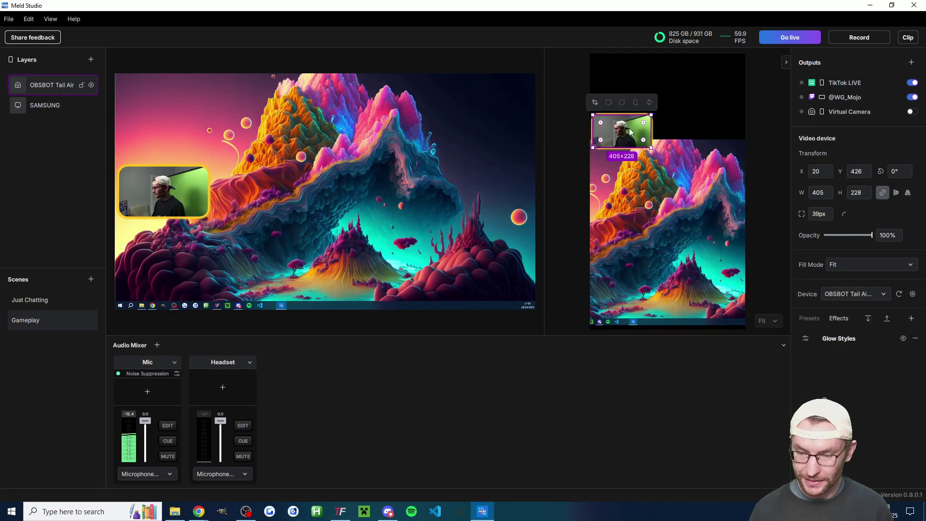
{"action": "left_click_drag", "start_coordinate": [627, 76], "coordinate": [756, 143]}
{"action": "left_click", "coordinate": [766, 136]}
{"action": "left_click", "coordinate": [756, 139]}
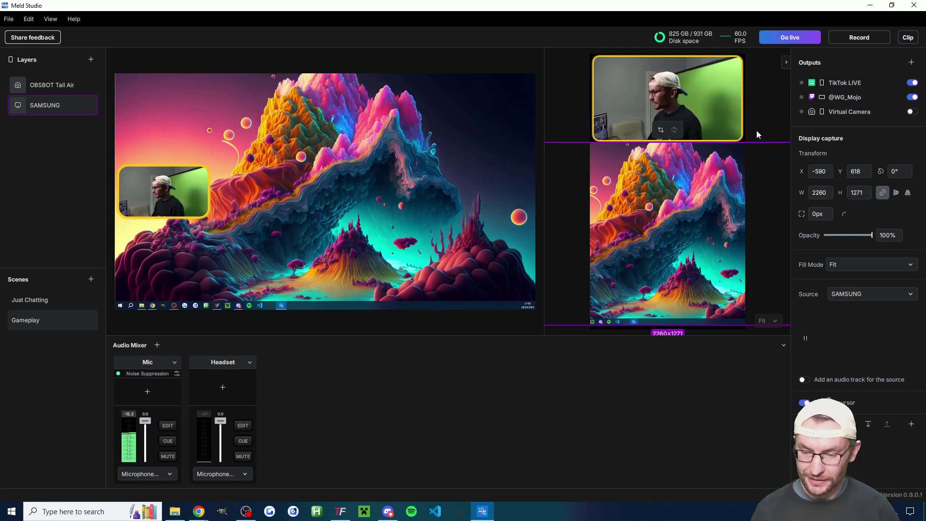
{"action": "left_click", "coordinate": [684, 71]}
{"action": "left_click", "coordinate": [771, 85]}
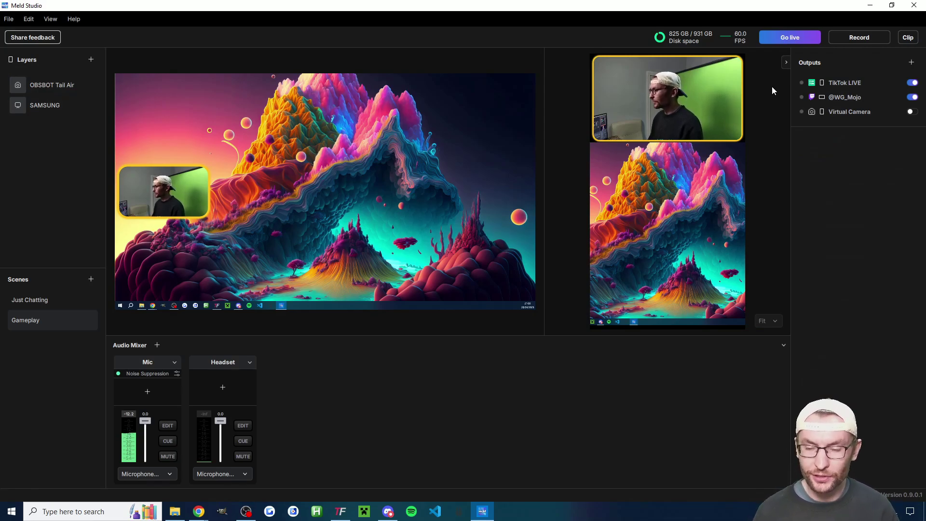
Remove the glow from the vertical webcam, move it to 0,0, and widen it to 1080.
{"action": "left_click", "coordinate": [690, 77]}
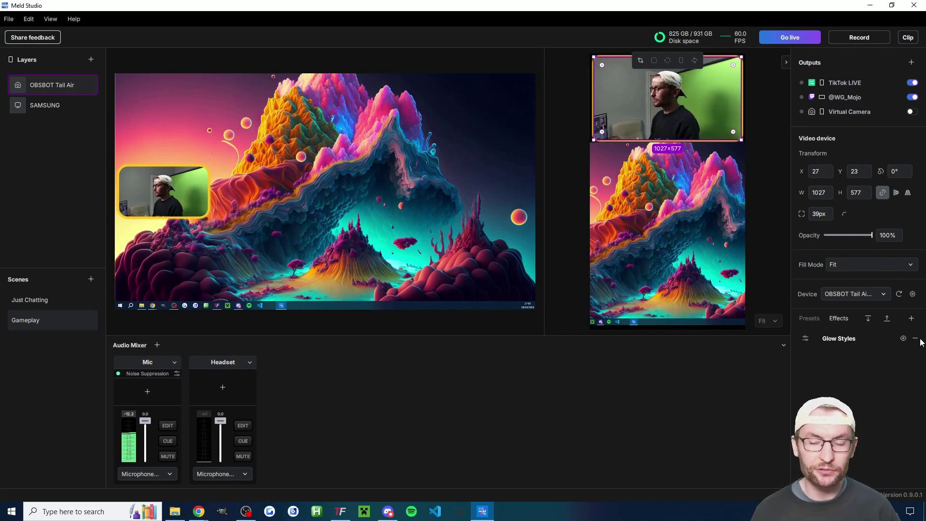
{"action": "left_click", "coordinate": [700, 82]}
{"action": "left_click", "coordinate": [699, 83]}
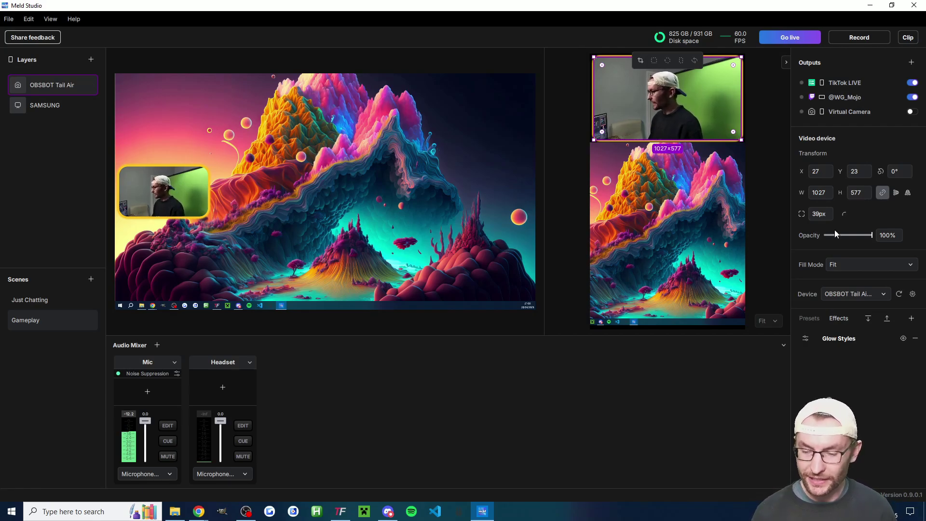
{"action": "left_click", "coordinate": [915, 338]}
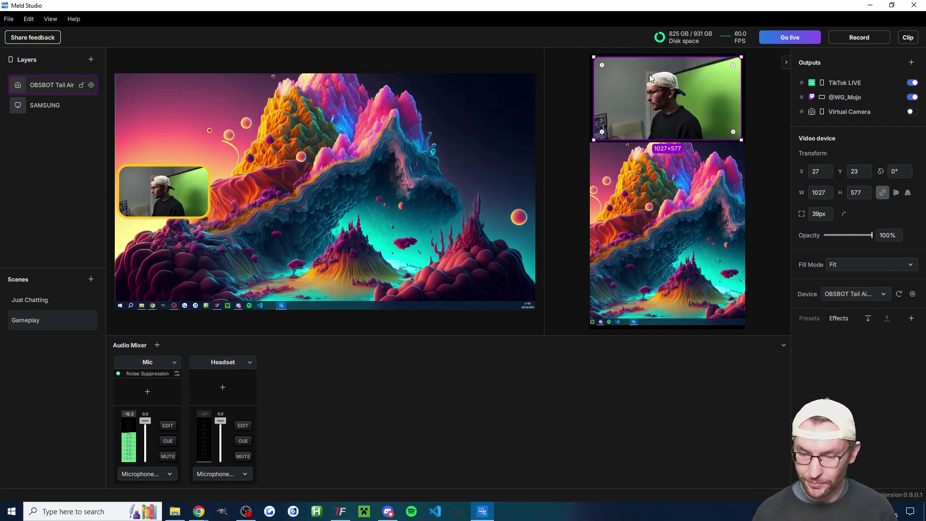
{"action": "left_click_drag", "start_coordinate": [651, 78], "coordinate": [648, 75]}
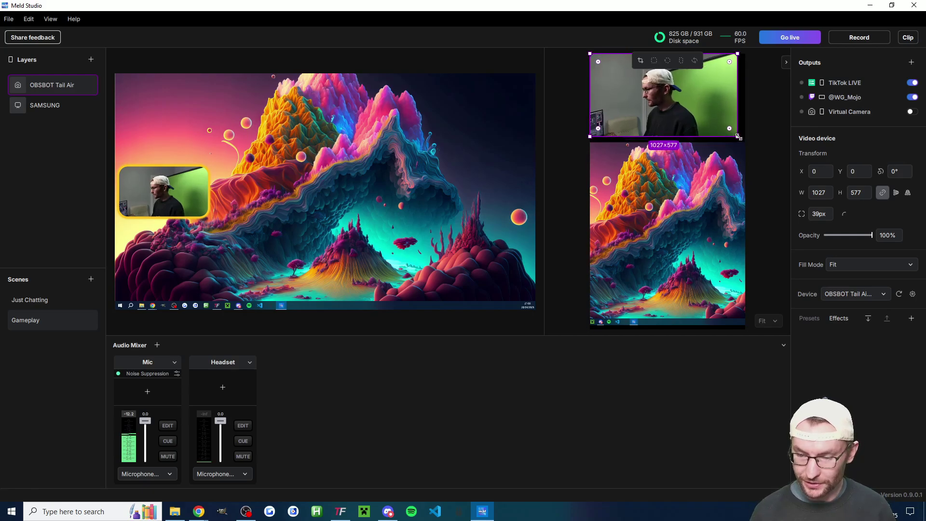
{"action": "left_click_drag", "start_coordinate": [739, 138], "coordinate": [745, 140]}
{"action": "left_click", "coordinate": [766, 136]}
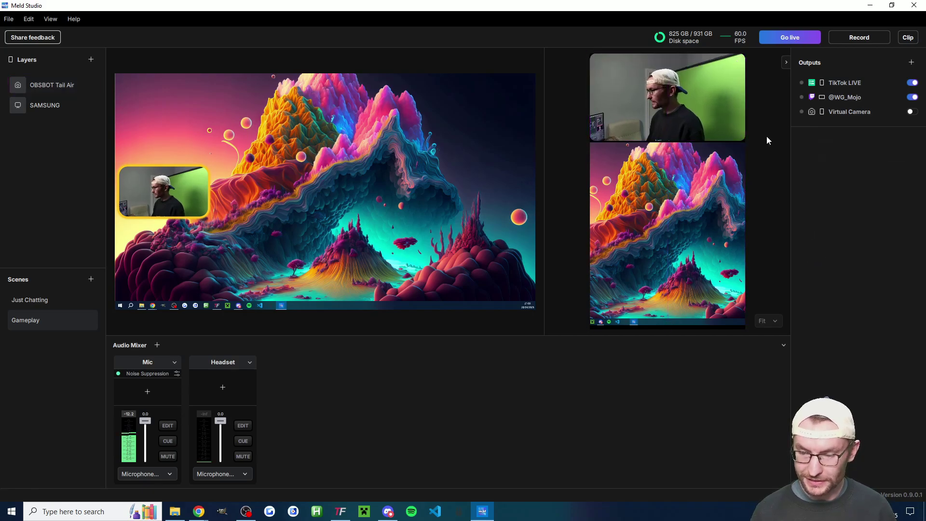
{"action": "left_click", "coordinate": [689, 105]}
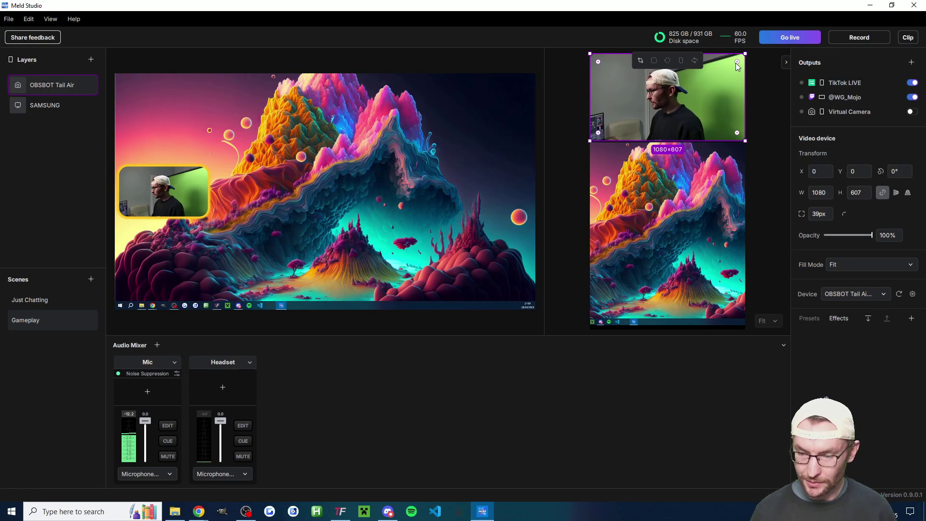
{"action": "left_click", "coordinate": [782, 107]}
Stretch the SAMSUNG capture up to meet the webcam, then lock the SAMSUNG and OBSBOT Tail Air layers.
{"action": "left_click", "coordinate": [674, 152]}
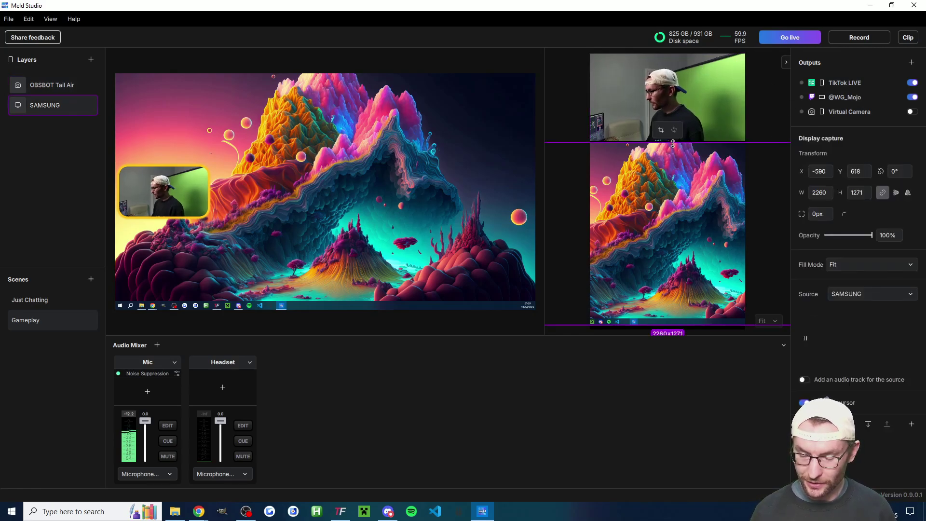
{"action": "left_click_drag", "start_coordinate": [673, 144], "coordinate": [672, 136]}
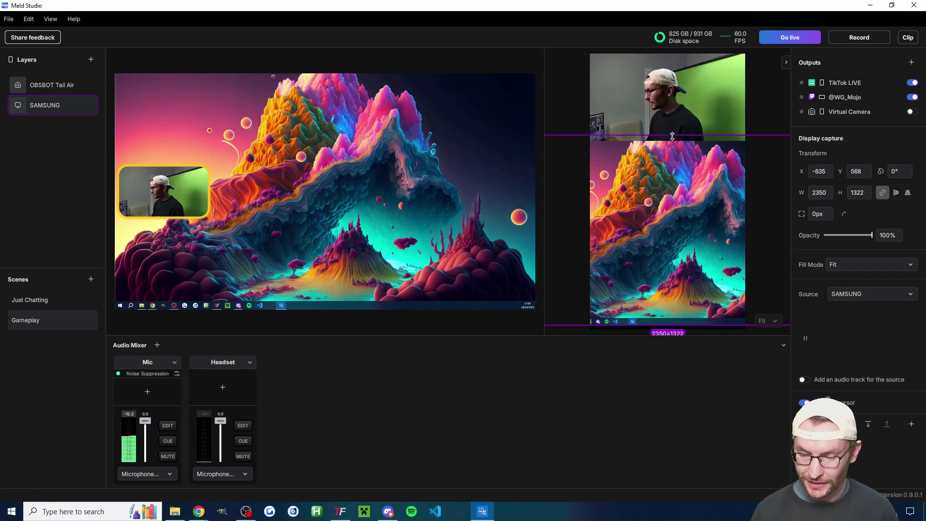
{"action": "left_click", "coordinate": [765, 123]}
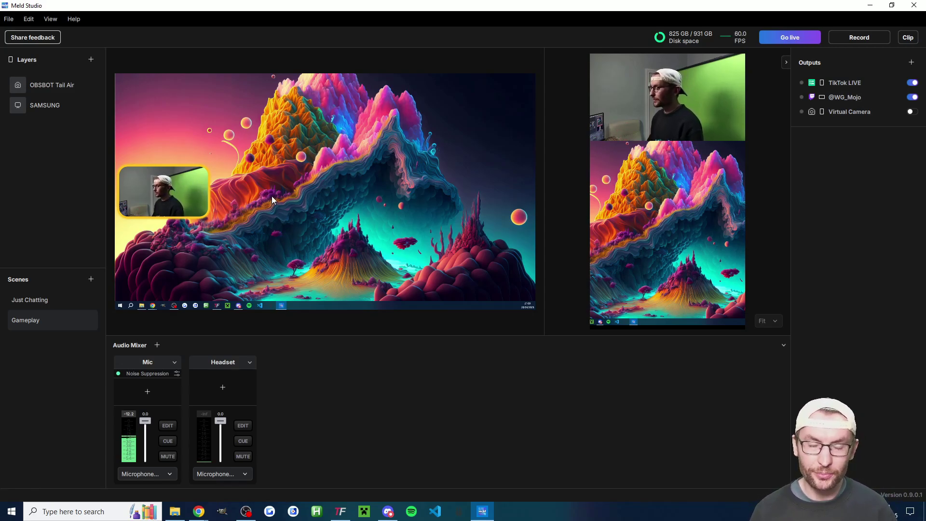
{"action": "mouse_move", "coordinate": [100, 109]}
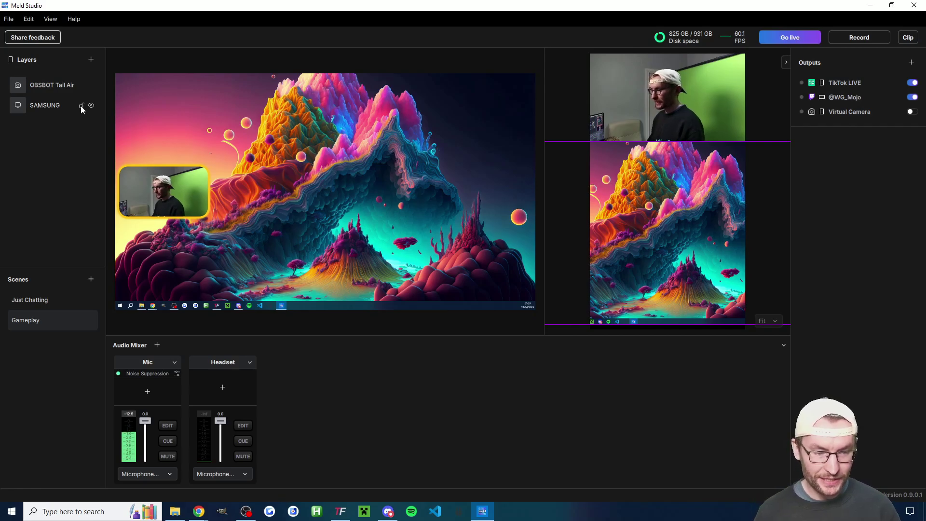
{"action": "left_click", "coordinate": [81, 105]}
{"action": "left_click", "coordinate": [82, 84]}
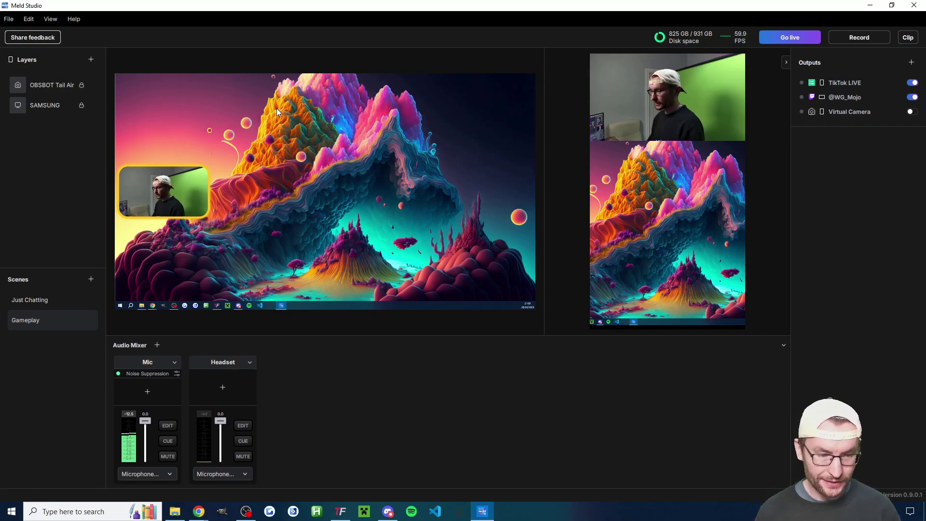
{"action": "left_click", "coordinate": [58, 85]}
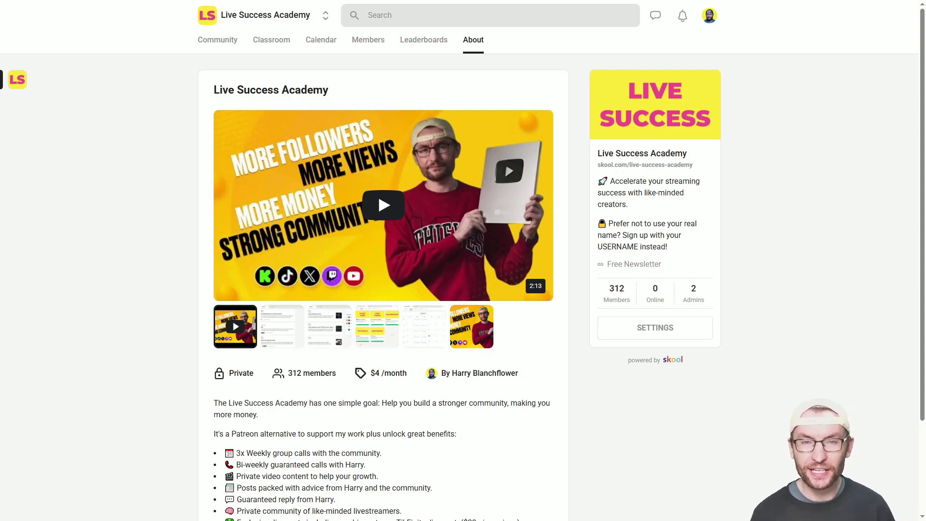
{"action": "scroll", "coordinate": [463, 275], "scroll_direction": "down", "scroll_amount": 2}
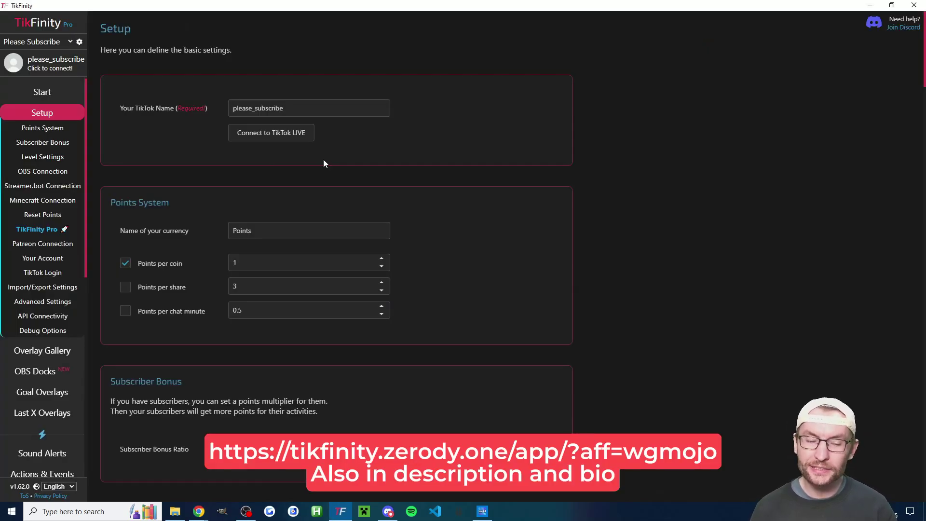
{"action": "left_click_drag", "start_coordinate": [306, 108], "coordinate": [230, 103]}
{"action": "left_click", "coordinate": [62, 272]}
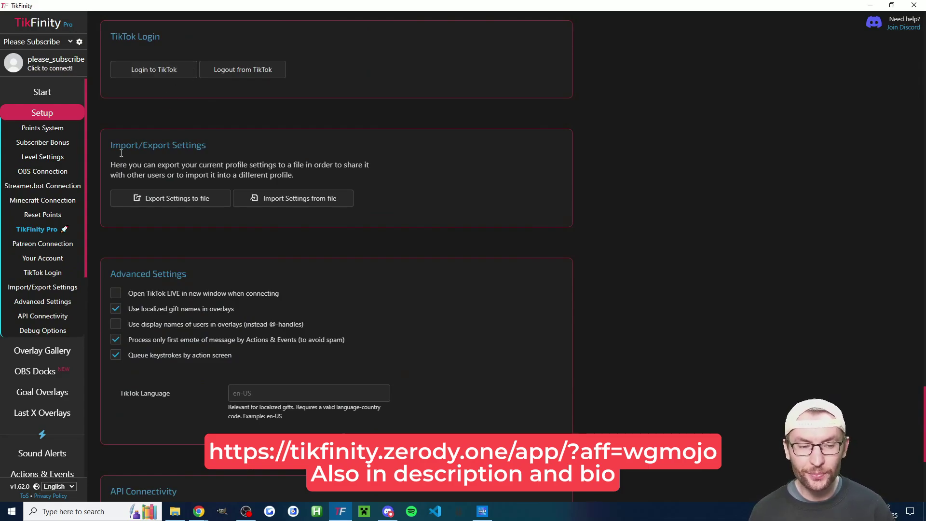
{"action": "scroll", "coordinate": [66, 229], "scroll_direction": "down", "scroll_amount": 6}
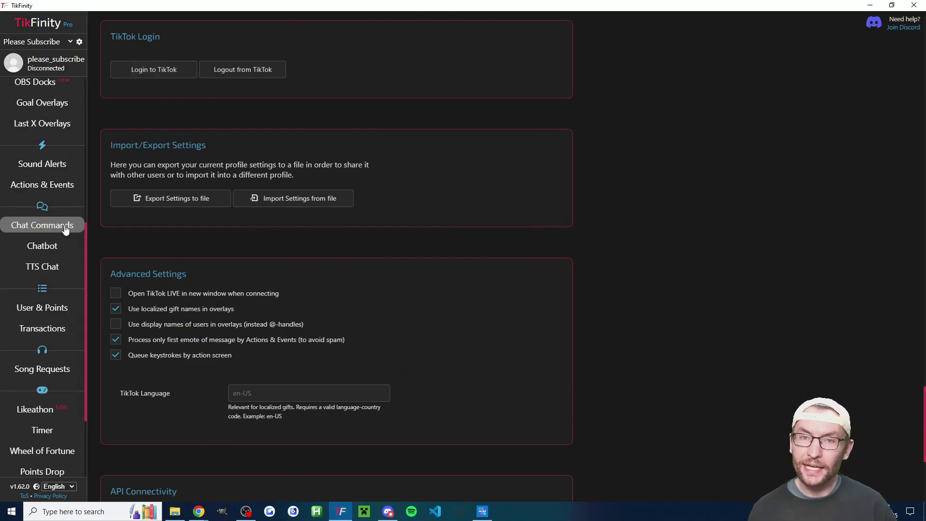
Import TikFinity's four predefined alerts from Actions & Events.
{"action": "left_click", "coordinate": [56, 189]}
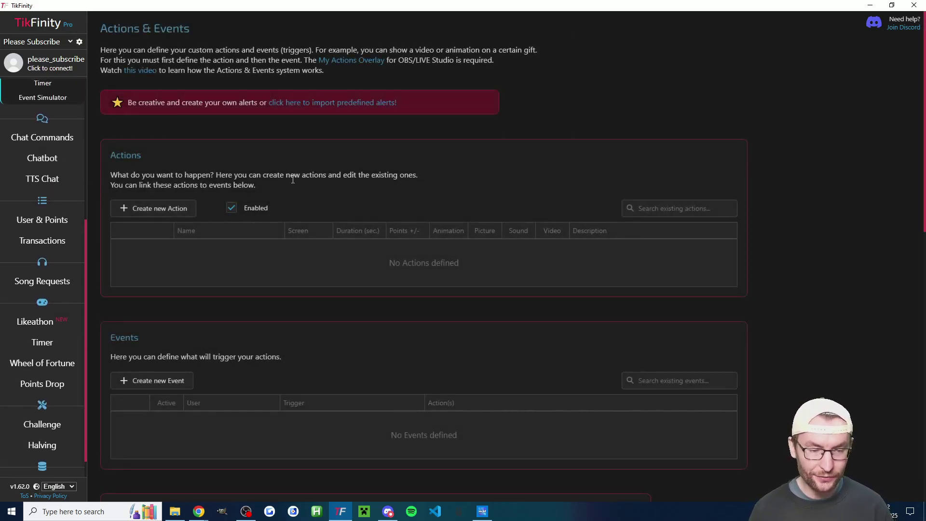
{"action": "left_click", "coordinate": [330, 103]}
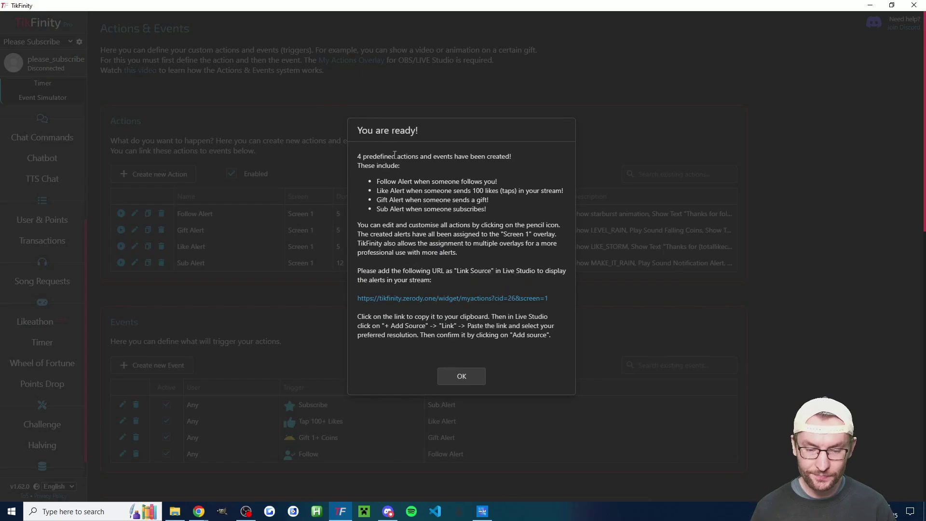
{"action": "left_click", "coordinate": [457, 299]}
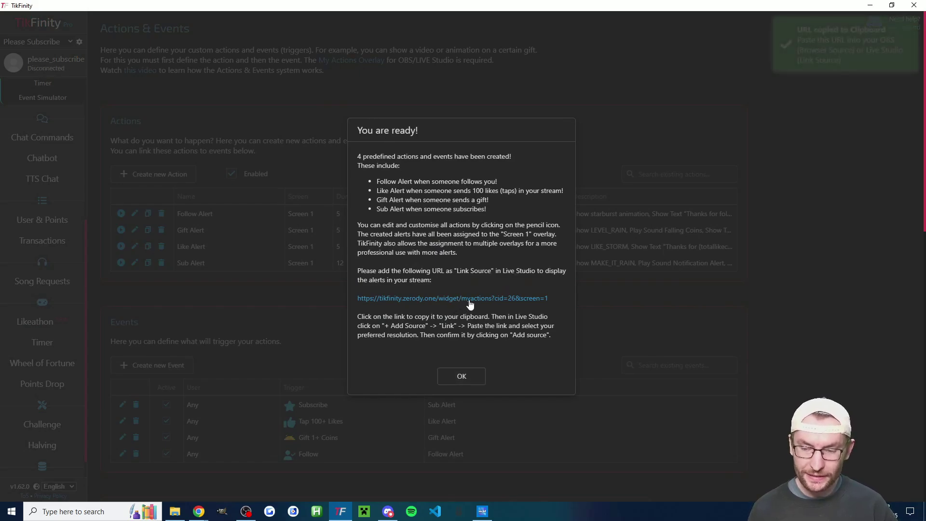
{"action": "left_click", "coordinate": [449, 378]}
Copy the Screen 1 overlay URL and switch back to Meld Studio.
{"action": "scroll", "coordinate": [366, 328], "scroll_direction": "down", "scroll_amount": 9}
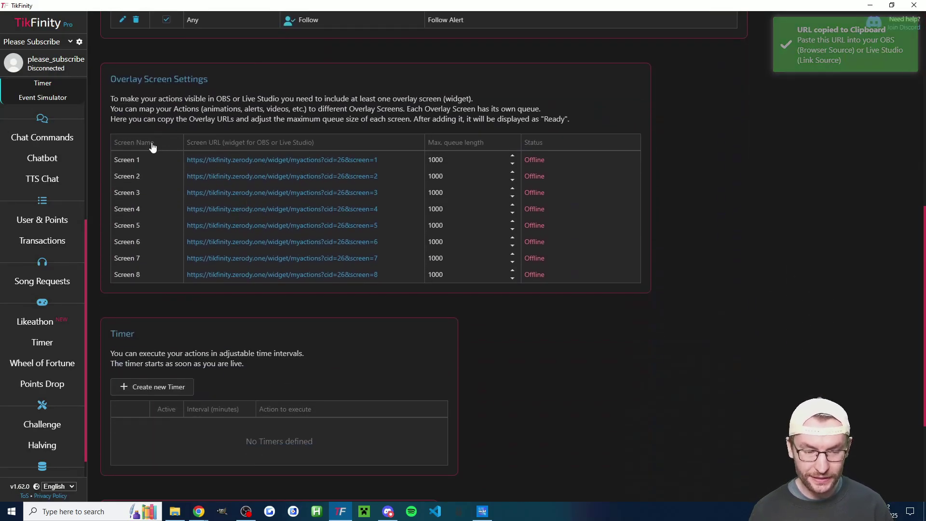
{"action": "left_click_drag", "start_coordinate": [110, 75], "coordinate": [210, 88]}
{"action": "left_click", "coordinate": [259, 146]}
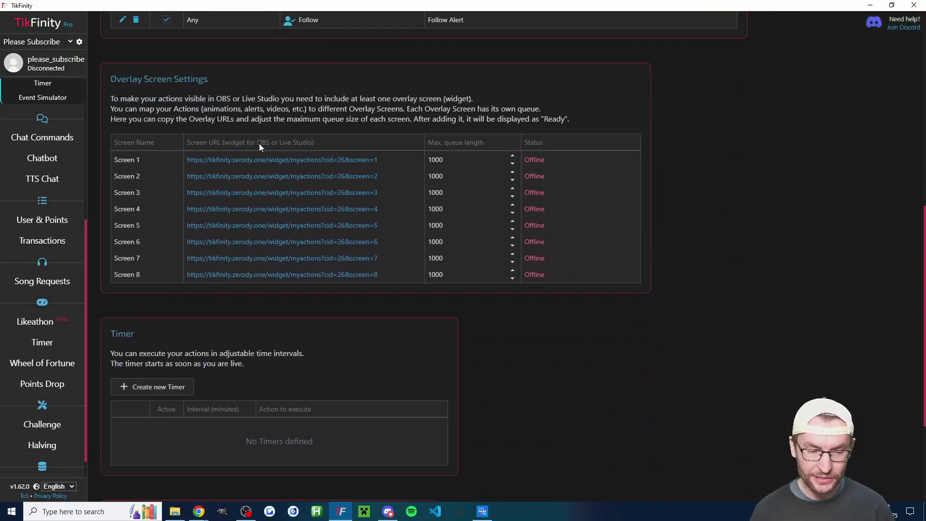
{"action": "left_click", "coordinate": [260, 162]}
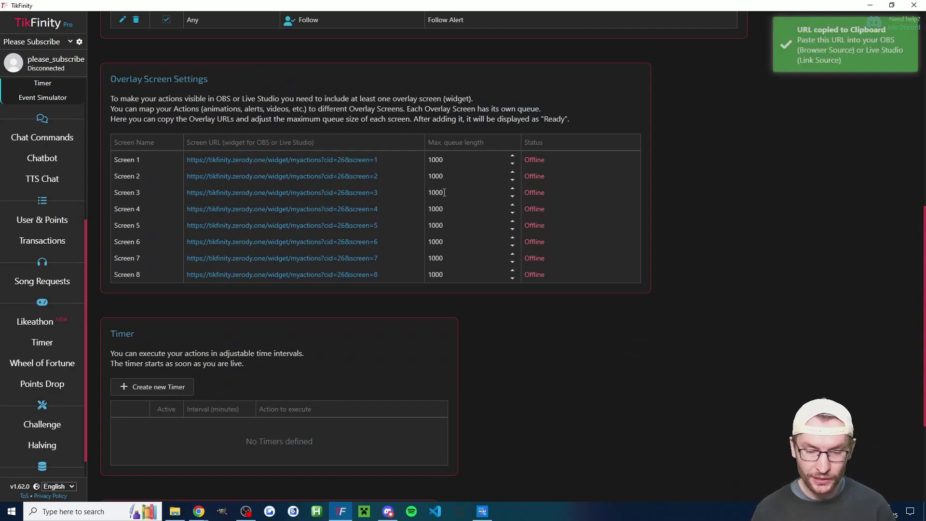
{"action": "key", "text": "alt+Tab"}
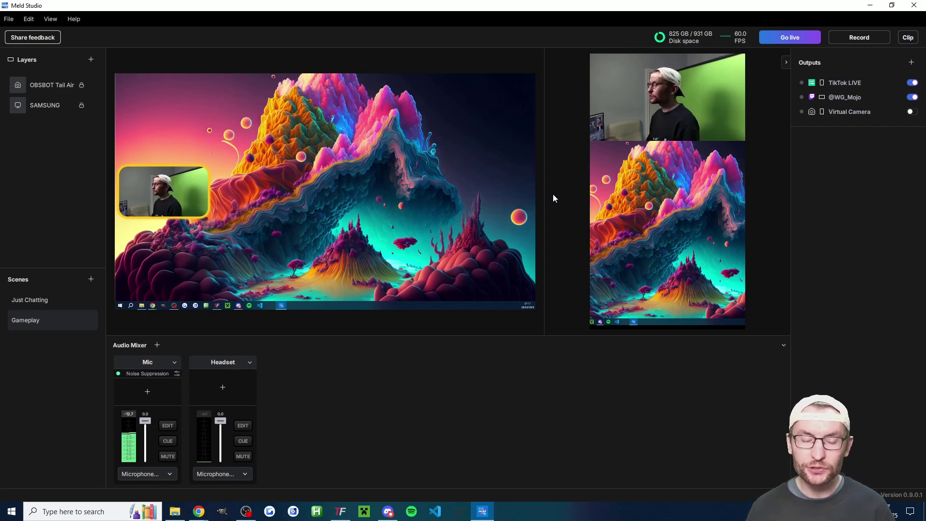
Add a Browser layer pointing to the TikFinity Screen 1 widget URL.
{"action": "mouse_move", "coordinate": [669, 176]}
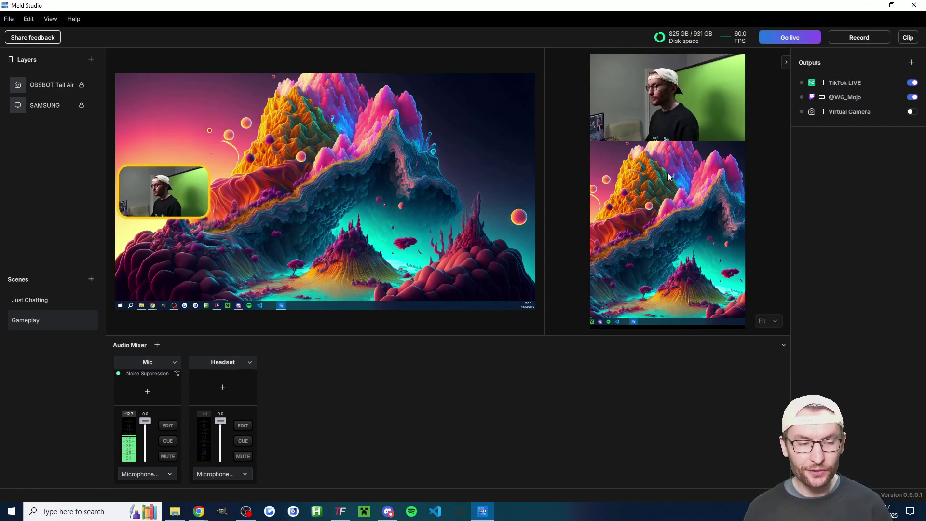
{"action": "left_click", "coordinate": [90, 59]}
{"action": "left_click", "coordinate": [127, 145]}
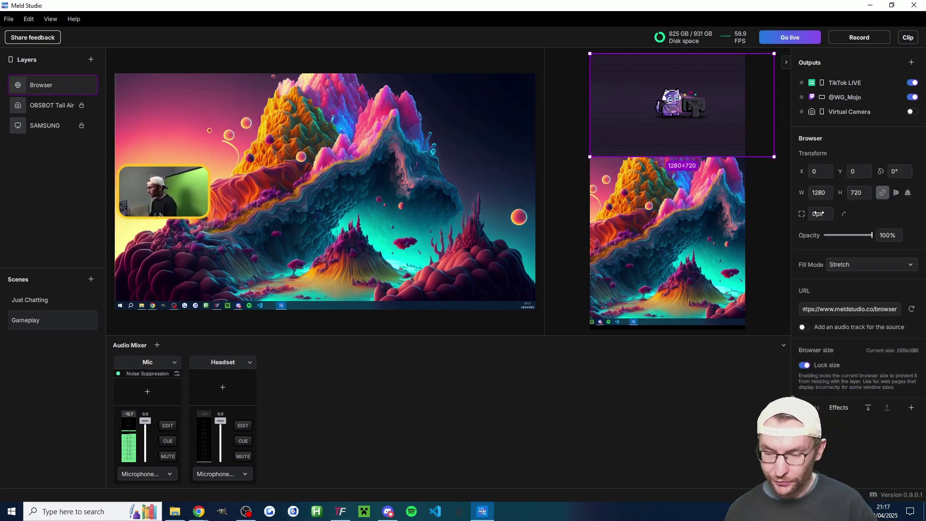
{"action": "left_click", "coordinate": [834, 310]}
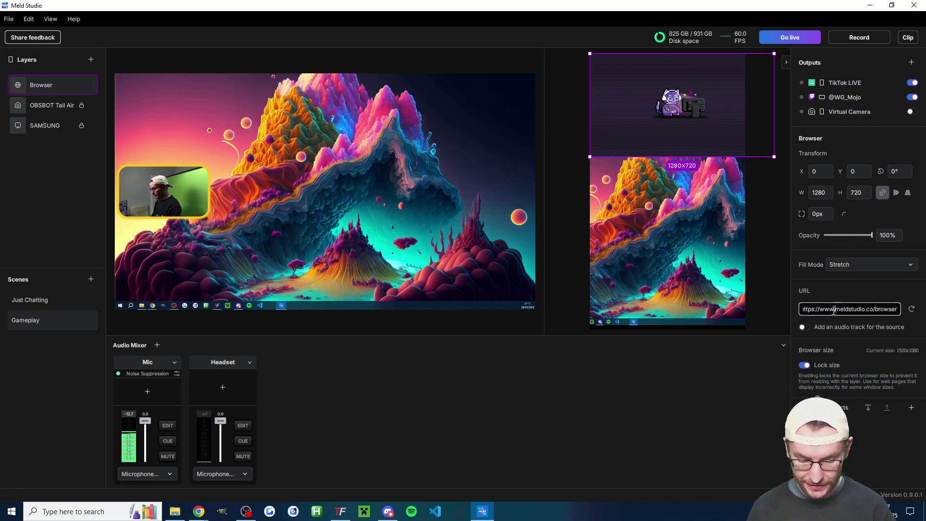
{"action": "key", "text": "ctrl+a"}
{"action": "key", "text": "ctrl+v"}
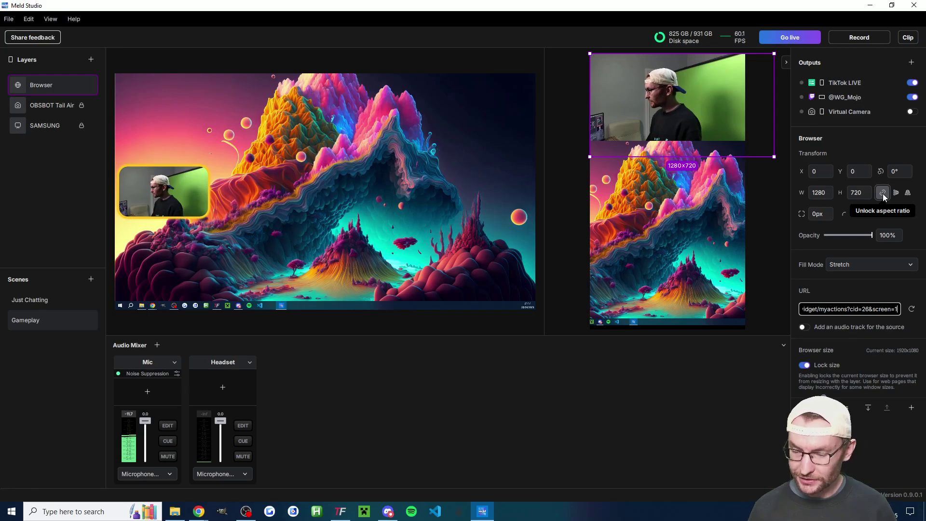
Size the browser layer to 600×400 and turn off Lock size.
{"action": "left_click", "coordinate": [819, 193]}
{"action": "type", "text": "600"}
{"action": "left_click", "coordinate": [857, 193]}
{"action": "type", "text": "400"}
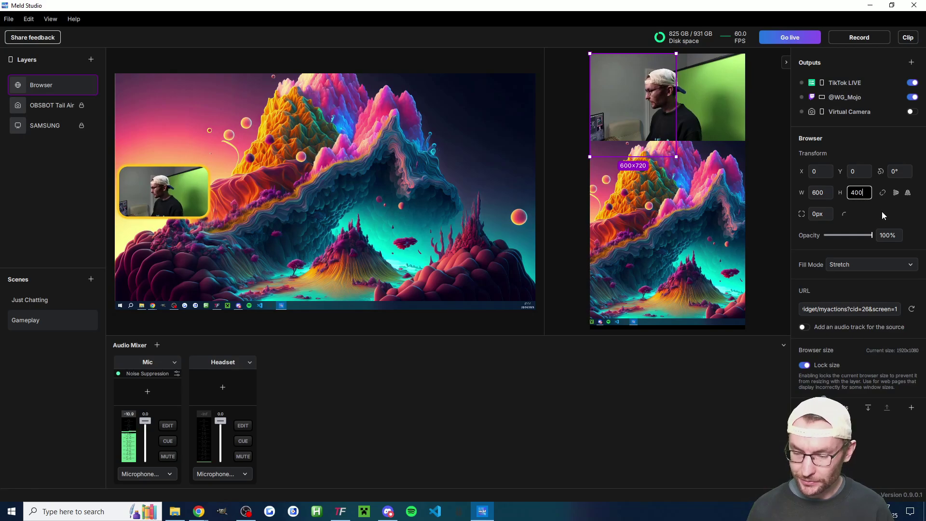
{"action": "left_click", "coordinate": [803, 366]}
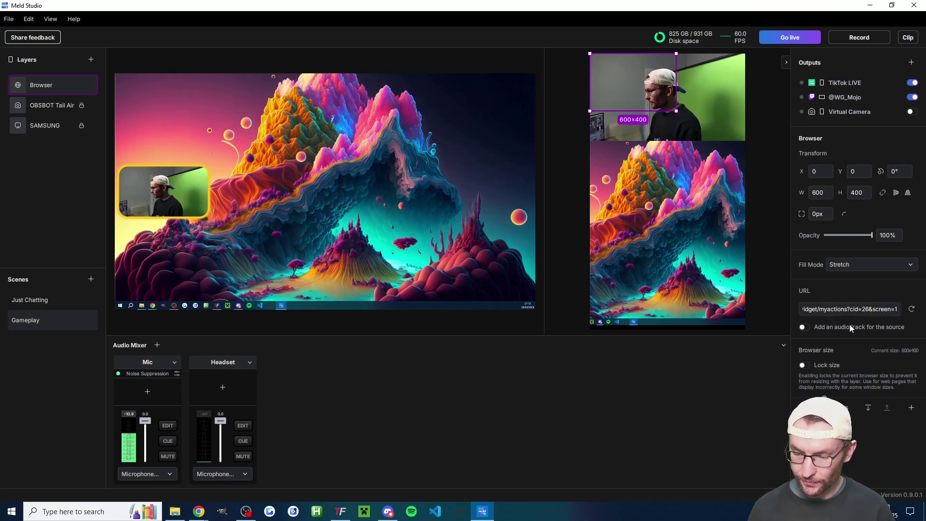
Rename the browser layer 'TikFinity Alerts' and move it over the webcam area.
{"action": "left_click_drag", "start_coordinate": [638, 82], "coordinate": [671, 190]}
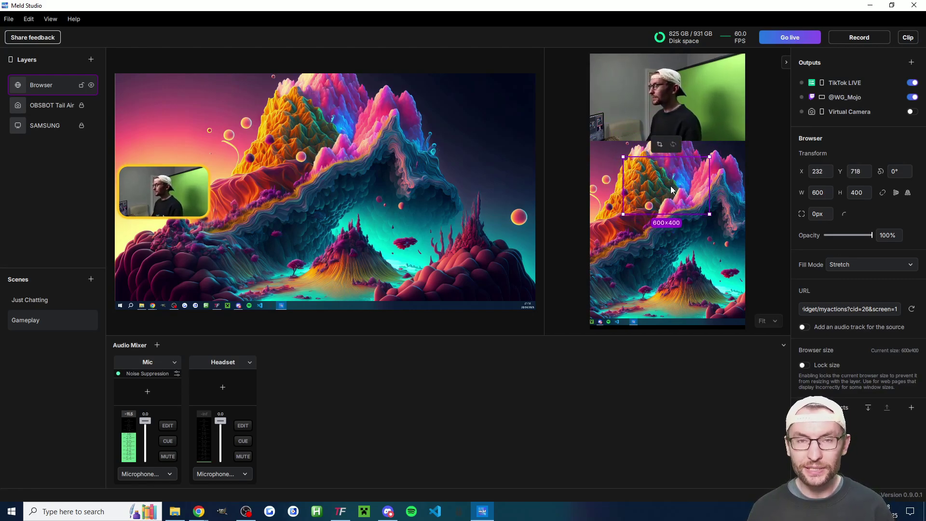
{"action": "double_click", "coordinate": [46, 86]}
{"action": "type", "text": "TikFinity AI"}
{"action": "type", "text": "erts"}
{"action": "key", "text": "Return"}
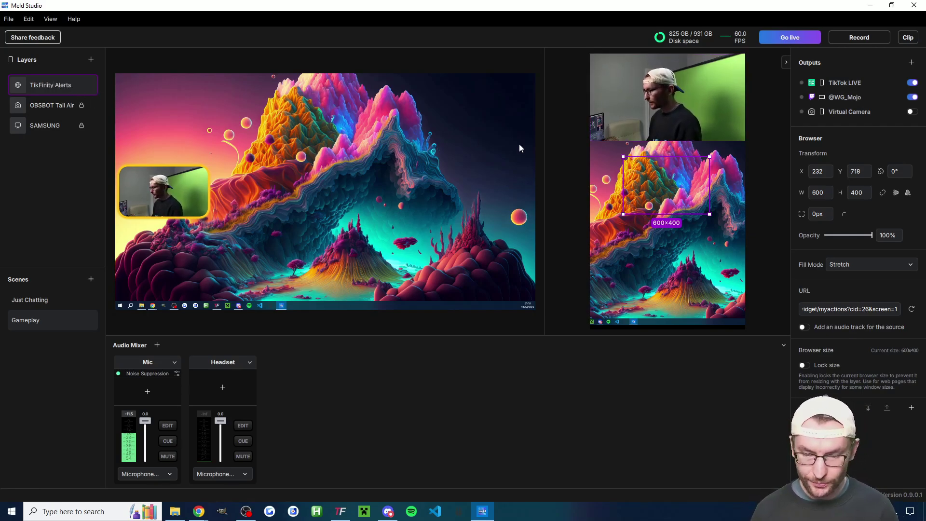
{"action": "left_click_drag", "start_coordinate": [659, 193], "coordinate": [664, 99]}
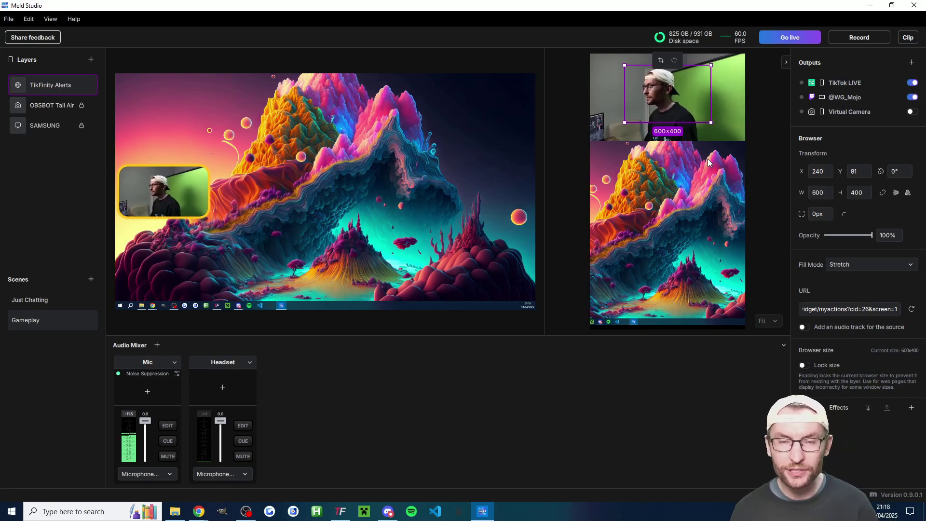
Give the alert layer its own audio track and shorten its name to 'TikFinity'.
{"action": "left_click", "coordinate": [804, 327]}
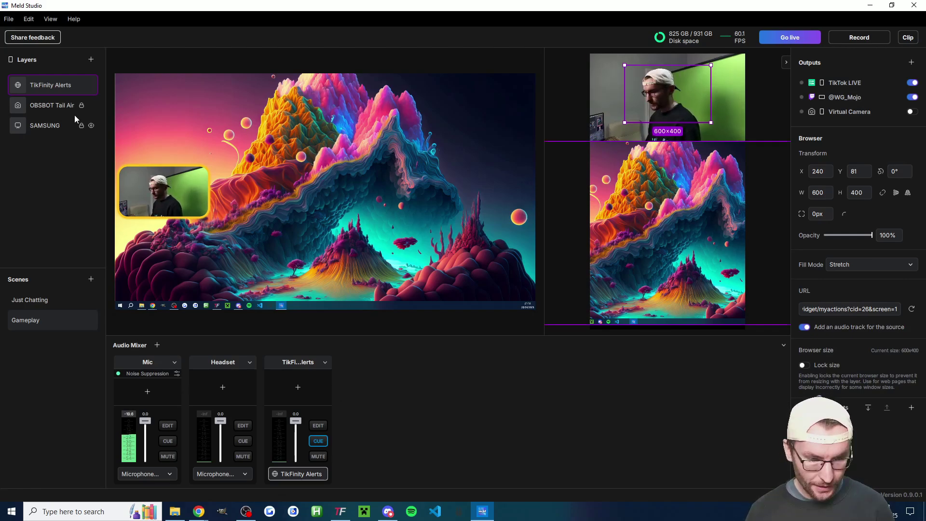
{"action": "double_click", "coordinate": [63, 84]}
{"action": "key", "text": "BackSpace"}
{"action": "key", "text": "BackSpace"}
{"action": "key", "text": "BackSpace"}
{"action": "key", "text": "BackSpace"}
{"action": "key", "text": "BackSpace"}
{"action": "key", "text": "BackSpace"}
{"action": "key", "text": "BackSpace"}
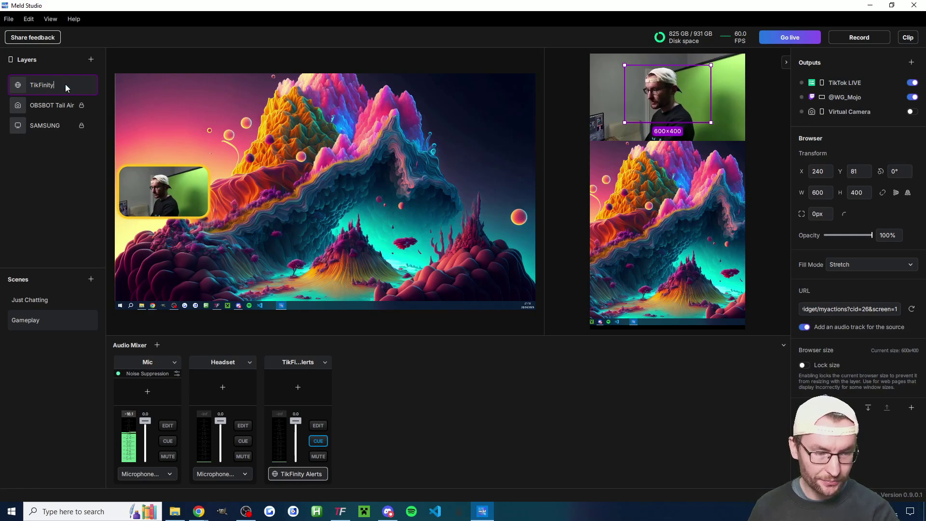
{"action": "key", "text": "Return"}
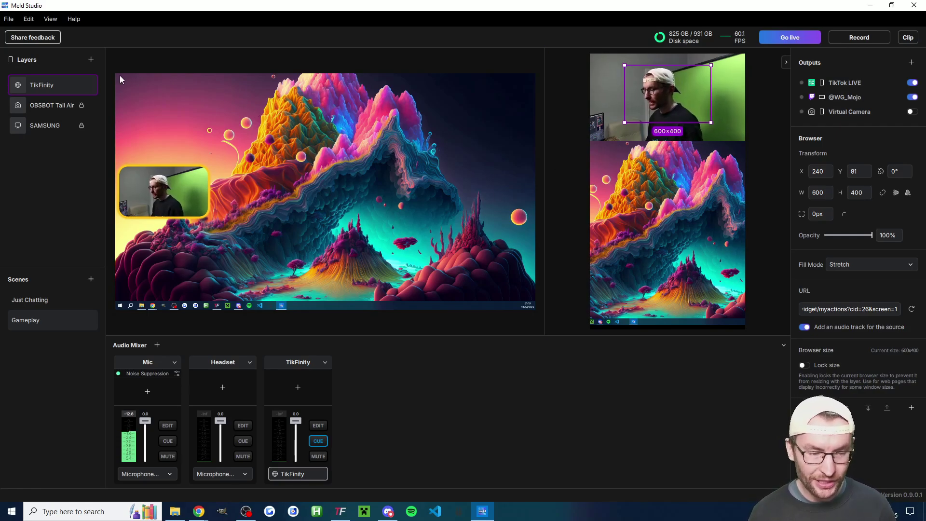
Copy the TikFinity layer into the landscape canvas and centre it at X 660, Y 340.
{"action": "right_click", "coordinate": [45, 83]}
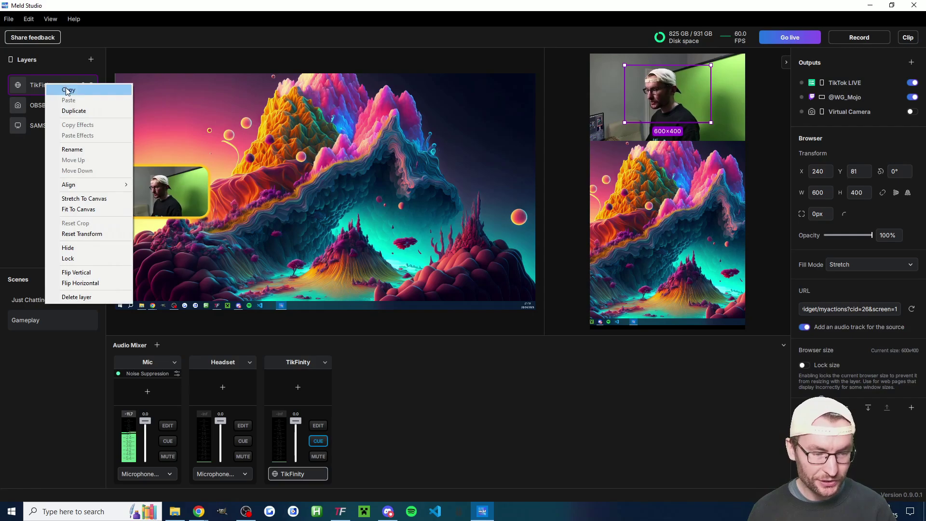
{"action": "left_click", "coordinate": [66, 87]}
{"action": "key", "text": "Delete"}
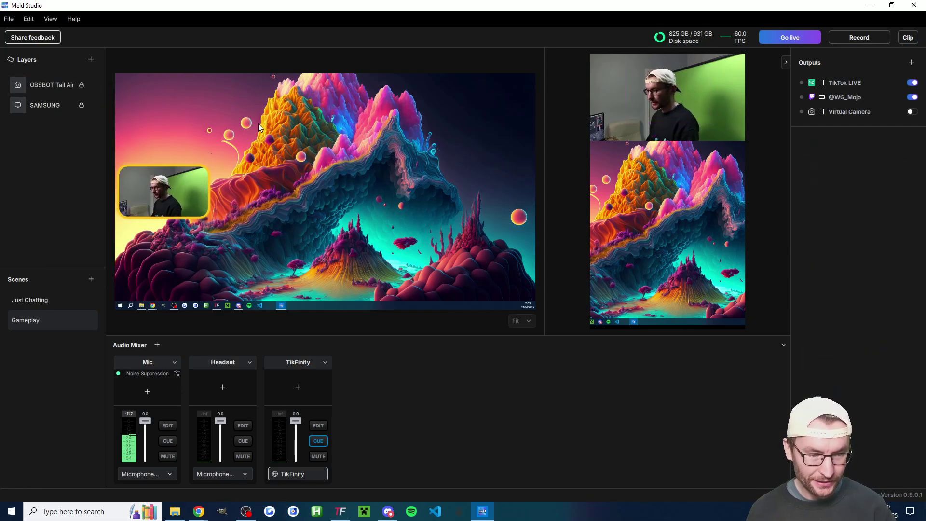
{"action": "right_click", "coordinate": [38, 137]}
{"action": "left_click", "coordinate": [47, 142]}
{"action": "mouse_move", "coordinate": [43, 85]}
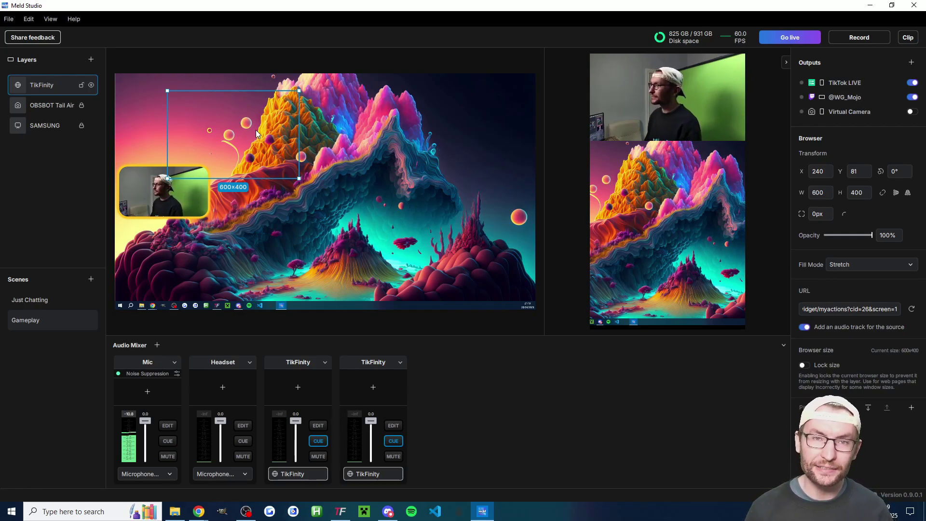
{"action": "left_click_drag", "start_coordinate": [257, 135], "coordinate": [334, 188]}
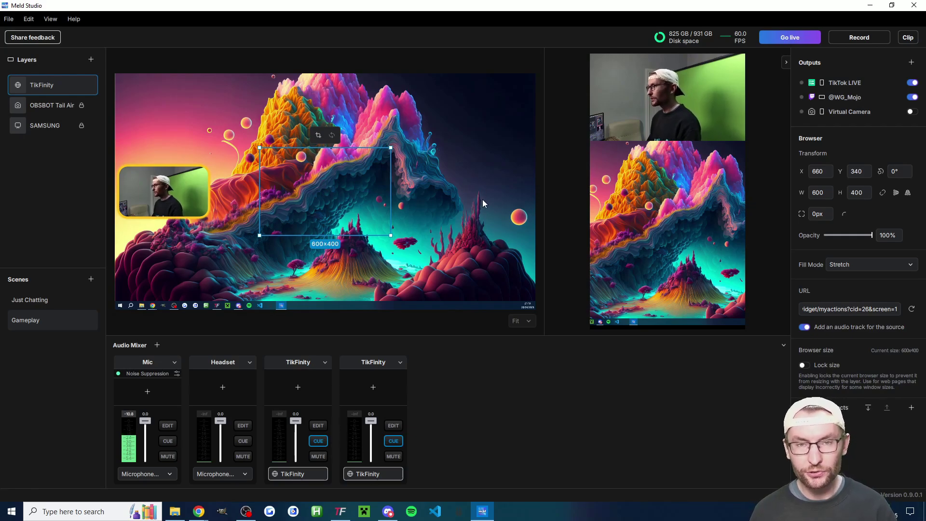
Simulate follow events in TikFinity's Event Simulator to check the alert on both canvases.
{"action": "left_click", "coordinate": [340, 511]}
{"action": "scroll", "coordinate": [434, 357], "scroll_direction": "down", "scroll_amount": 5}
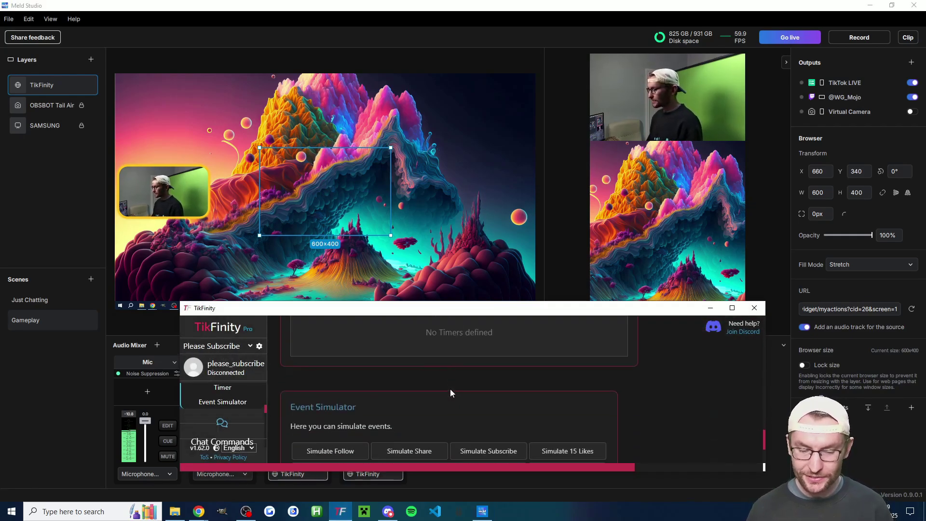
{"action": "scroll", "coordinate": [451, 392], "scroll_direction": "down", "scroll_amount": 2}
{"action": "left_click", "coordinate": [337, 359]}
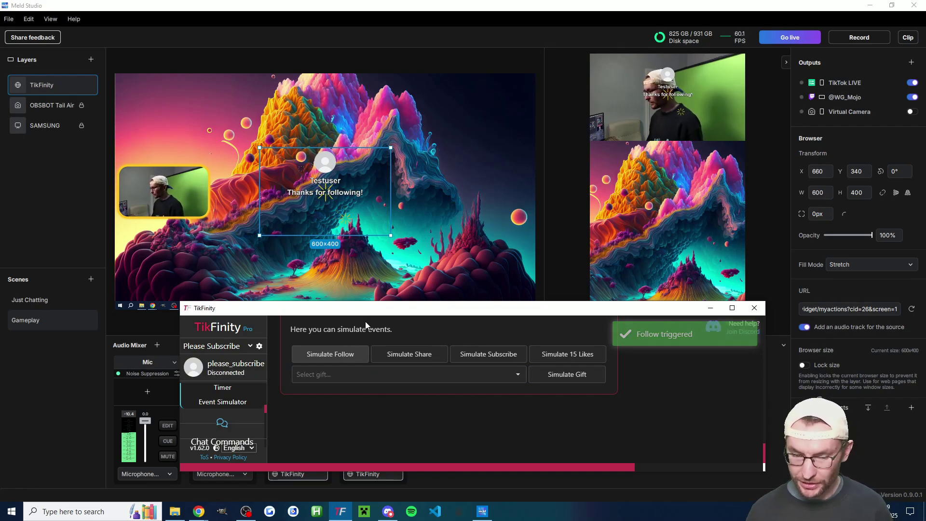
{"action": "left_click", "coordinate": [357, 357]}
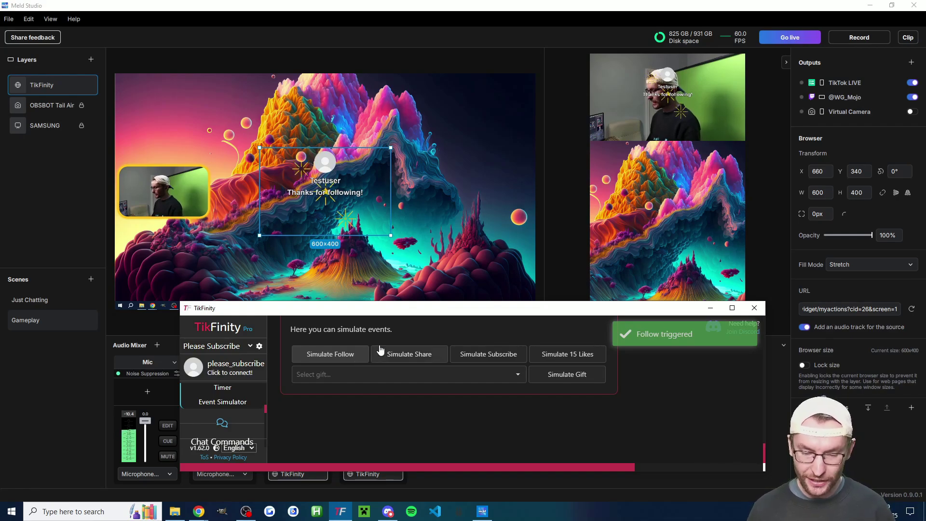
{"action": "left_click", "coordinate": [340, 511]}
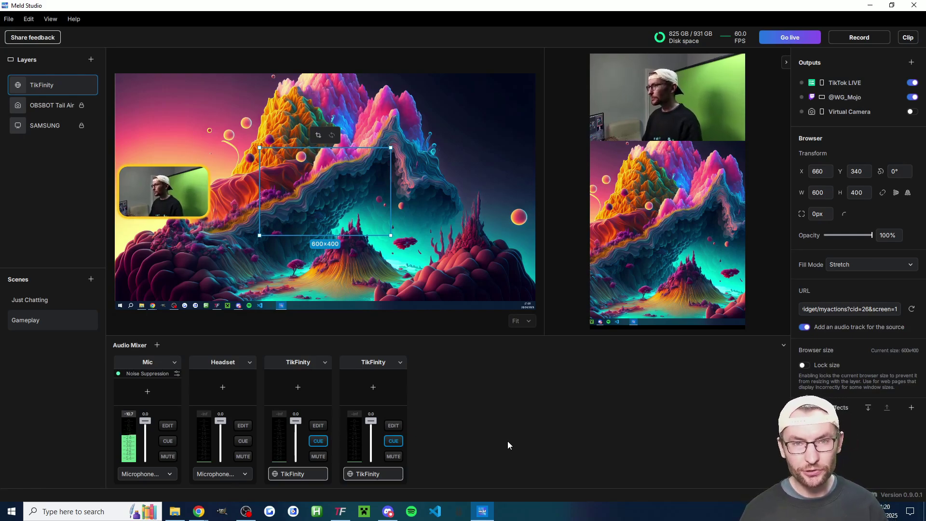
Lock the TikFinity layer in Gameplay and copy it.
{"action": "left_click", "coordinate": [82, 85]}
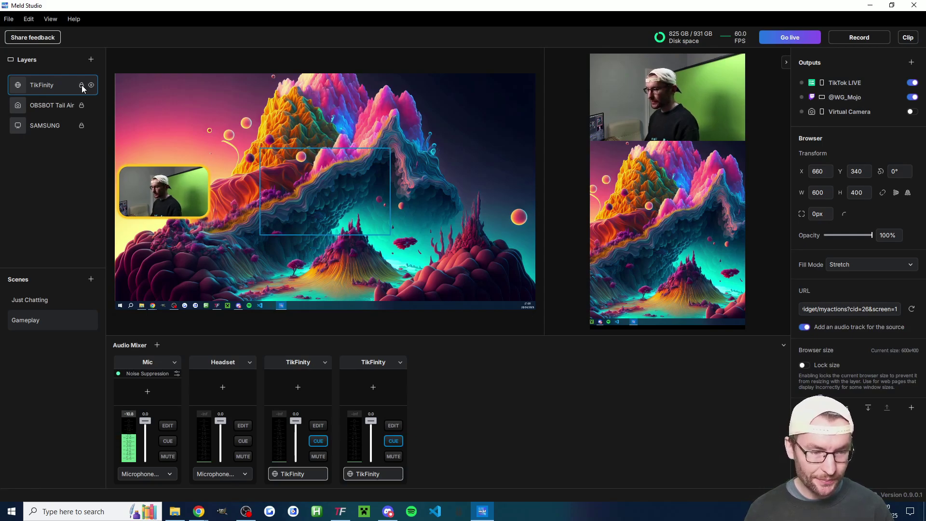
{"action": "left_click", "coordinate": [627, 109]}
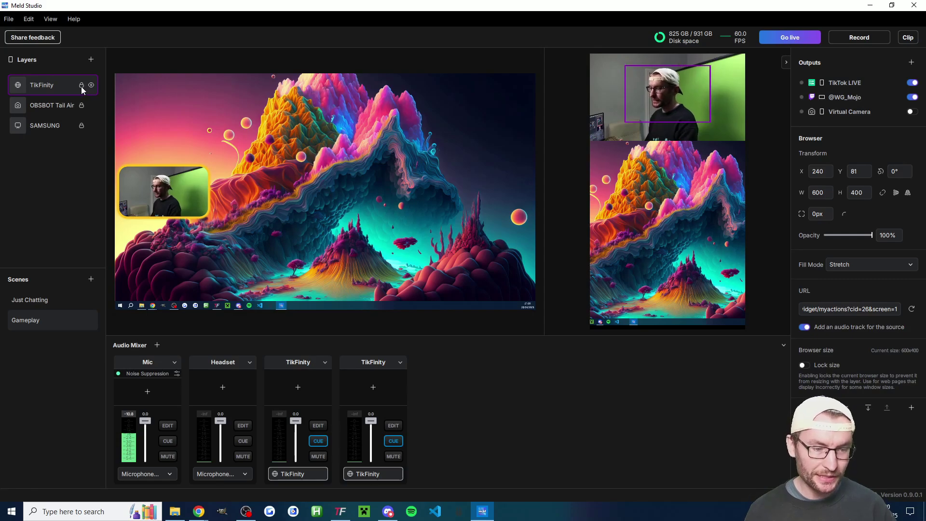
{"action": "left_click", "coordinate": [47, 300]}
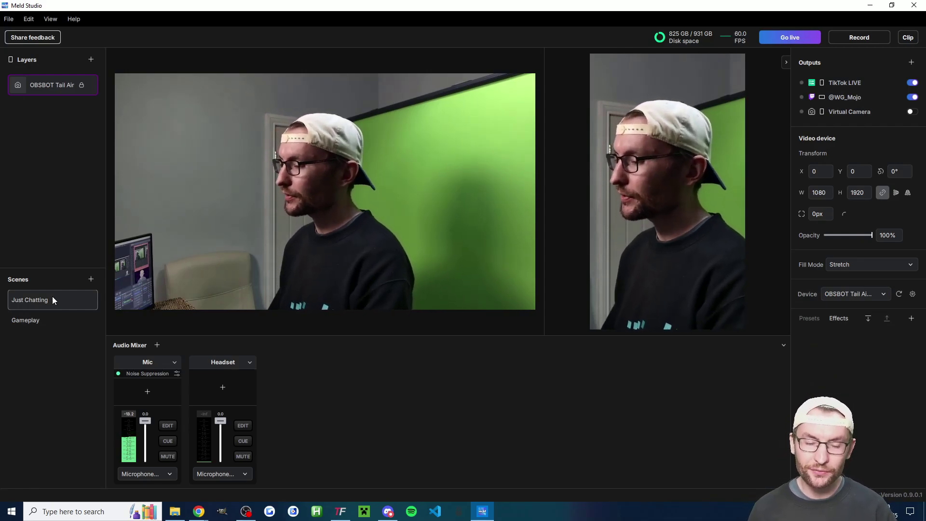
{"action": "left_click", "coordinate": [37, 320]}
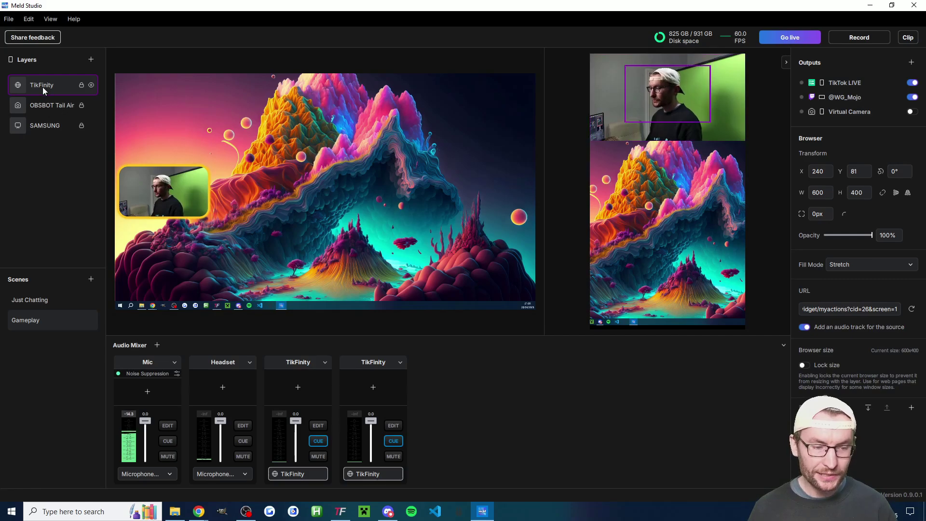
{"action": "right_click", "coordinate": [43, 86]}
{"action": "left_click", "coordinate": [126, 91]}
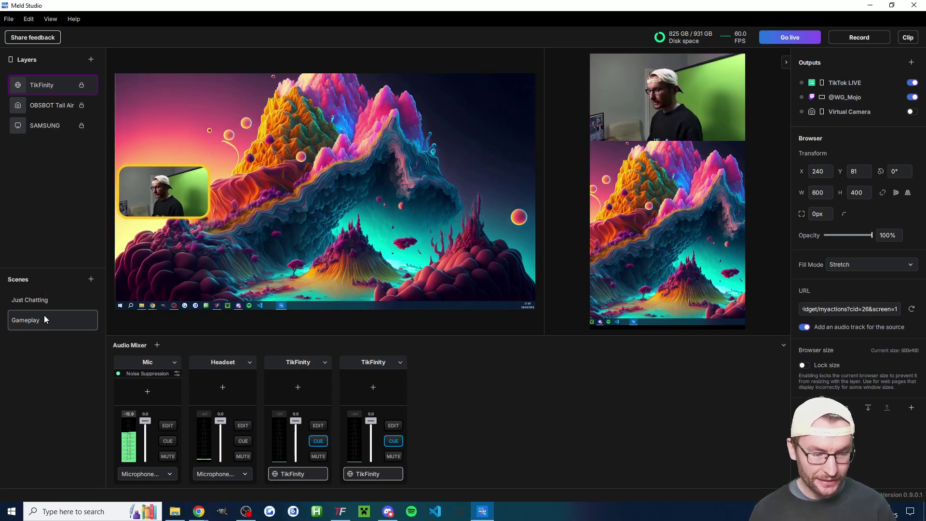
Paste the TikFinity layer into Just Chatting, locked and kept near the top of the vertical canvas.
{"action": "left_click", "coordinate": [38, 298]}
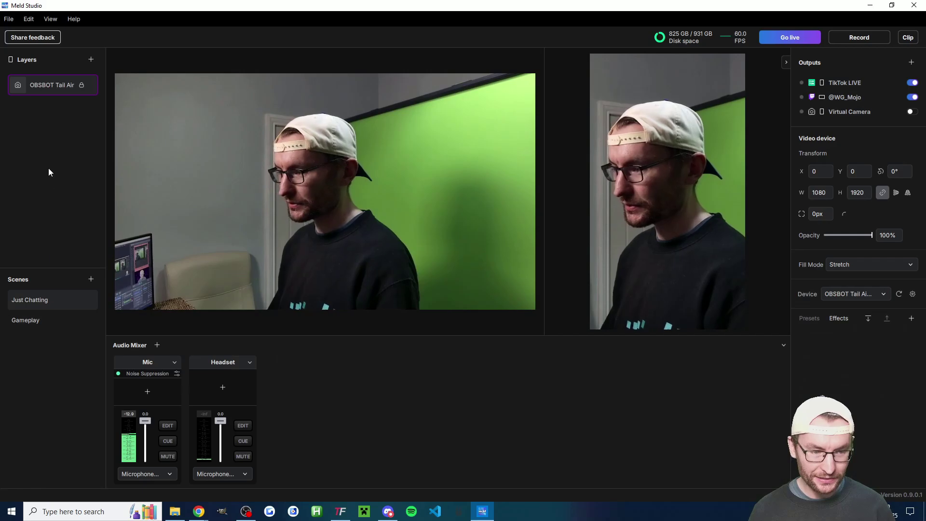
{"action": "right_click", "coordinate": [41, 114]}
{"action": "left_click", "coordinate": [59, 120]}
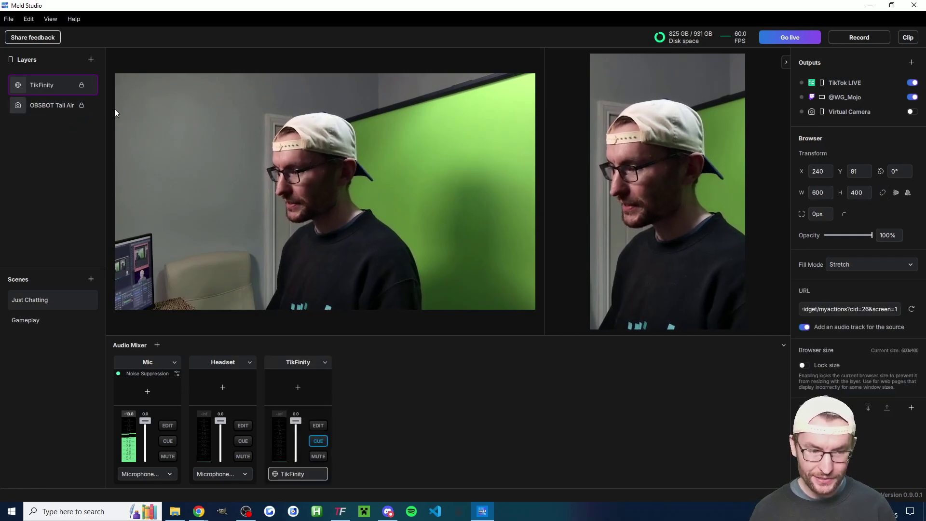
{"action": "left_click", "coordinate": [81, 85]}
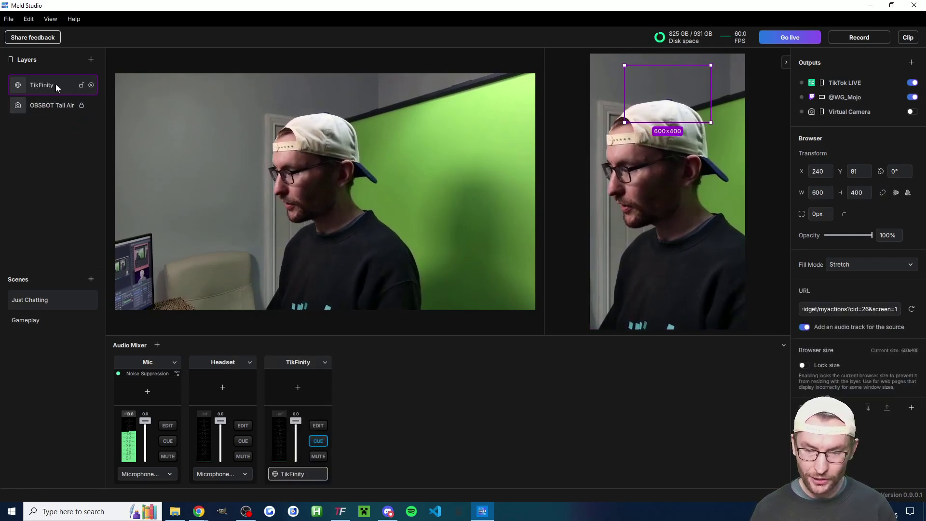
{"action": "key", "text": "Delete"}
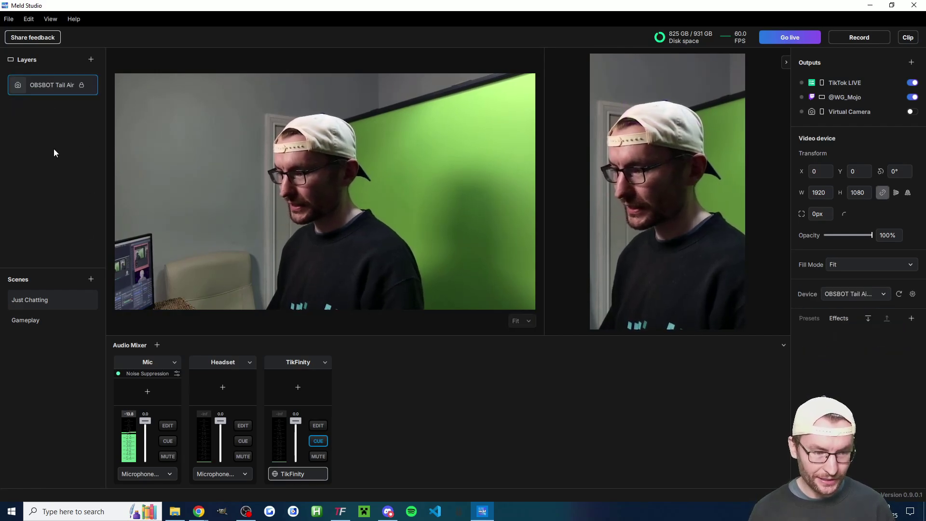
{"action": "right_click", "coordinate": [36, 133]}
{"action": "left_click", "coordinate": [50, 135]}
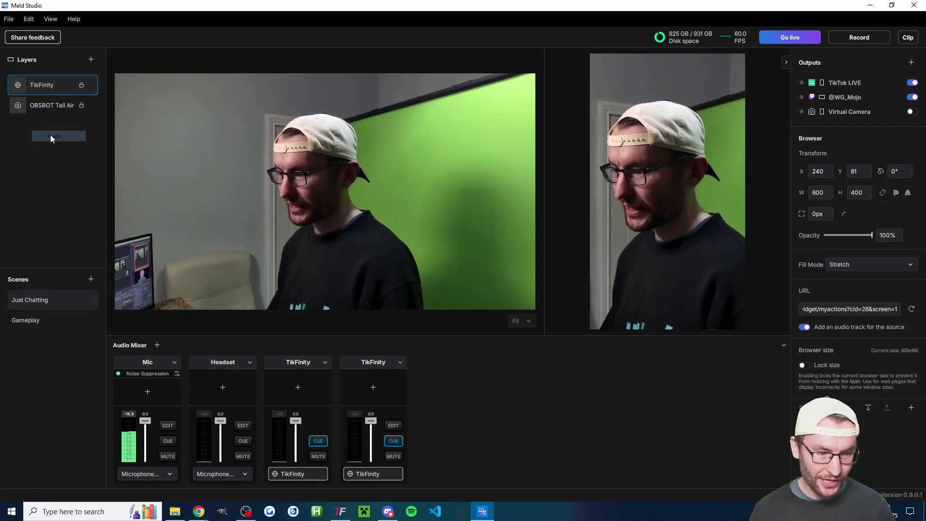
{"action": "left_click", "coordinate": [81, 84]}
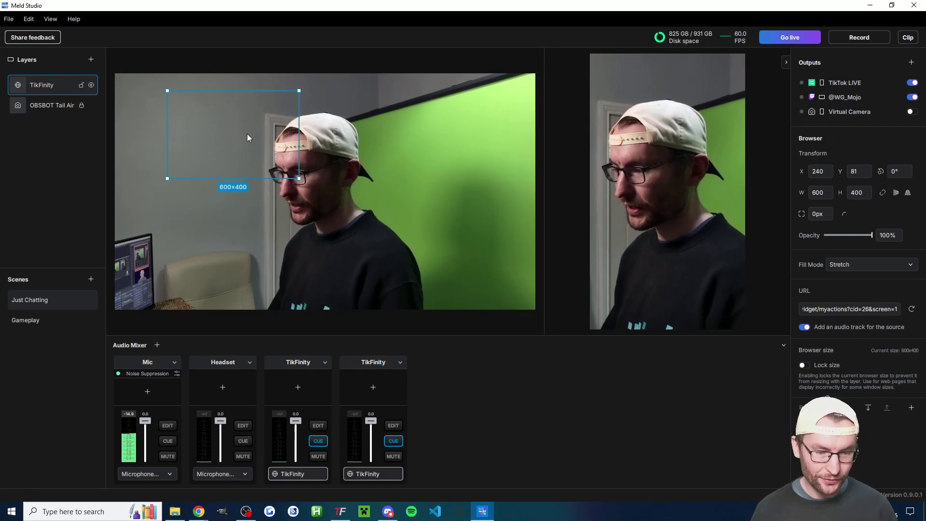
{"action": "left_click_drag", "start_coordinate": [247, 136], "coordinate": [340, 192]}
{"action": "left_click", "coordinate": [81, 85]}
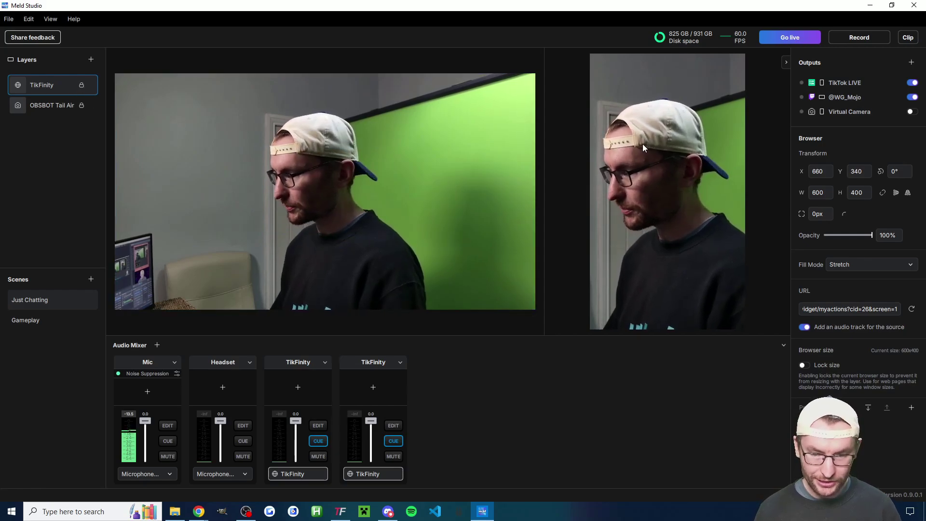
{"action": "key", "text": "ctrl+z"}
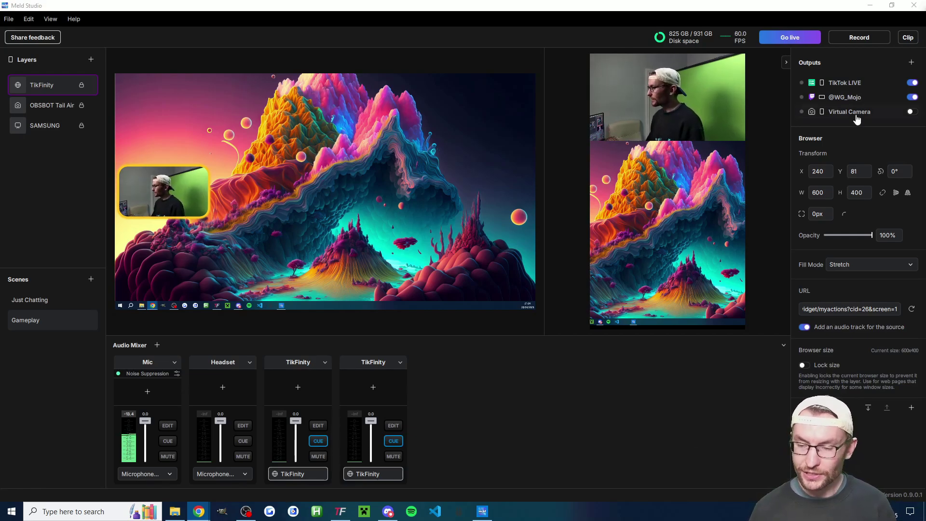
Switch the Virtual Camera toggle on in Outputs.
{"action": "left_click", "coordinate": [912, 112]}
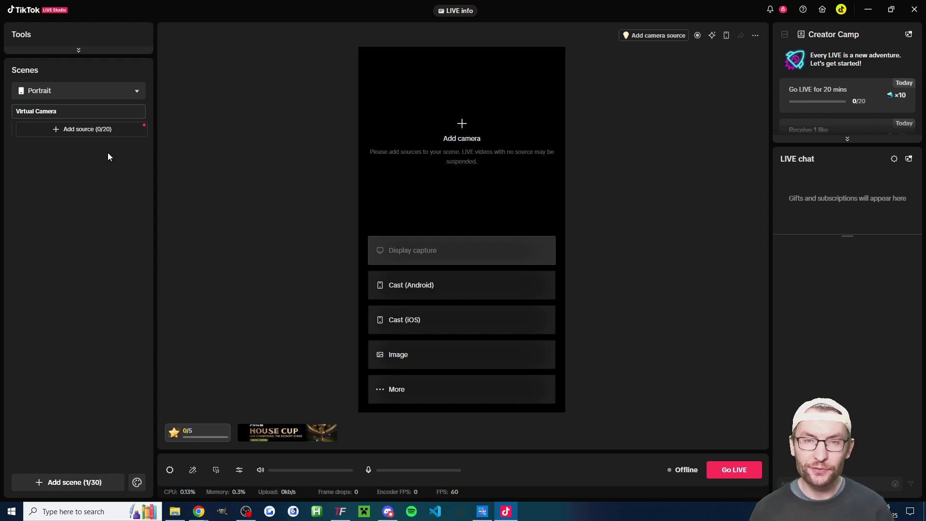
Add a Camera source in TikTok LIVE Studio and browse the camera list for Meld Studio Virtual Camera.
{"action": "left_click", "coordinate": [80, 129]}
{"action": "left_click", "coordinate": [414, 131]}
{"action": "left_click", "coordinate": [625, 408]}
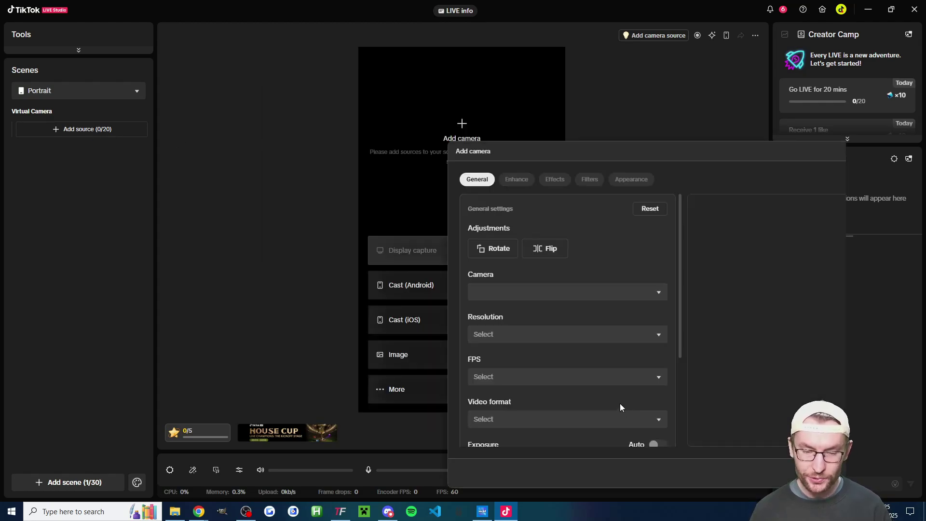
{"action": "left_click", "coordinate": [639, 294]}
{"action": "scroll", "coordinate": [560, 333], "scroll_direction": "down", "scroll_amount": 4}
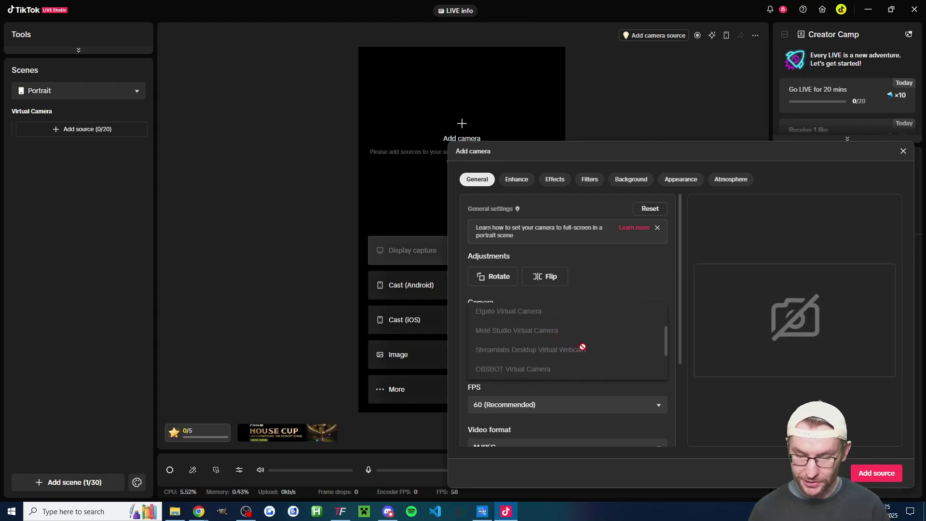
{"action": "scroll", "coordinate": [373, 257], "scroll_direction": "up", "scroll_amount": 2}
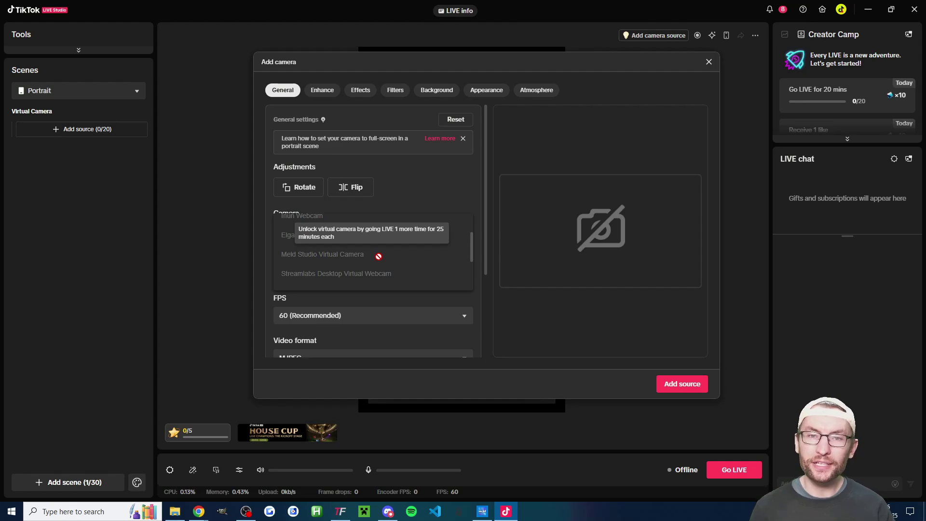
In Meld Studio, view Just Chatting on both canvases, return to Gameplay, and open the encoder view.
{"action": "left_click", "coordinate": [480, 514]}
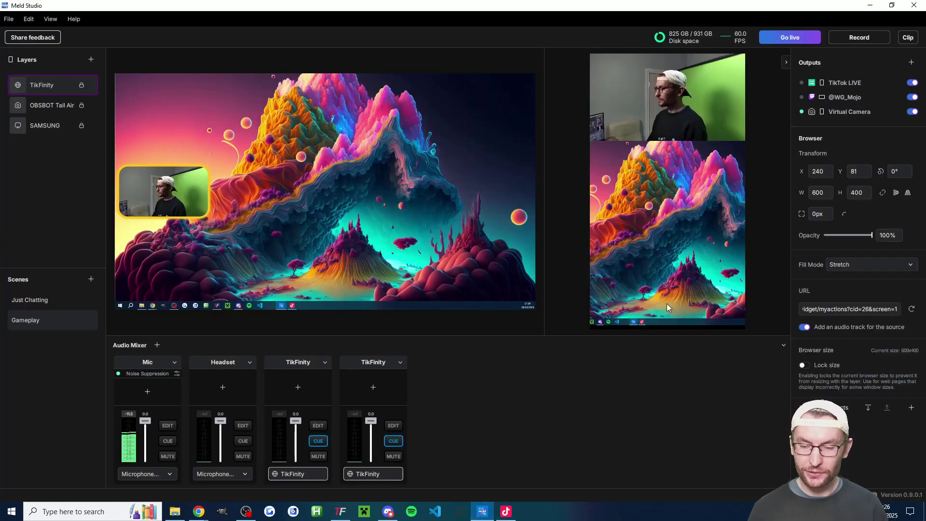
{"action": "left_click", "coordinate": [48, 299]}
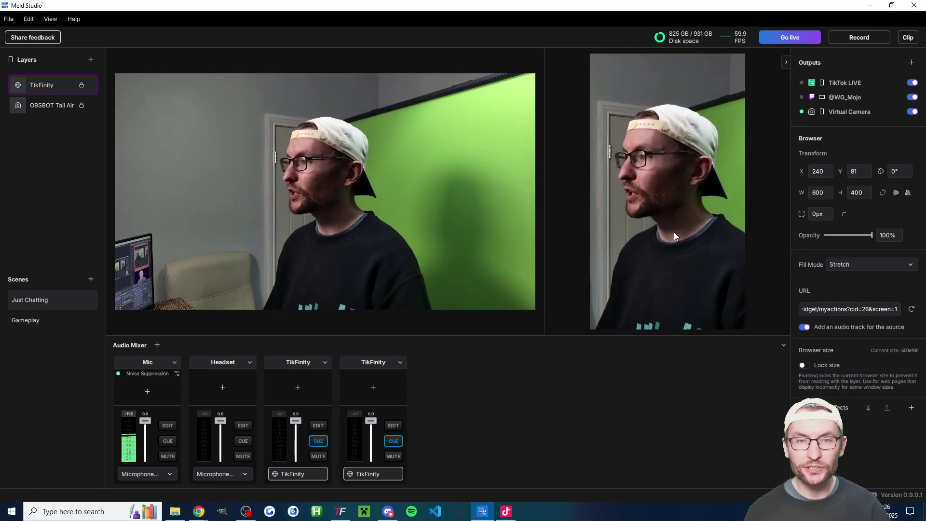
{"action": "key", "text": "ctrl+2"}
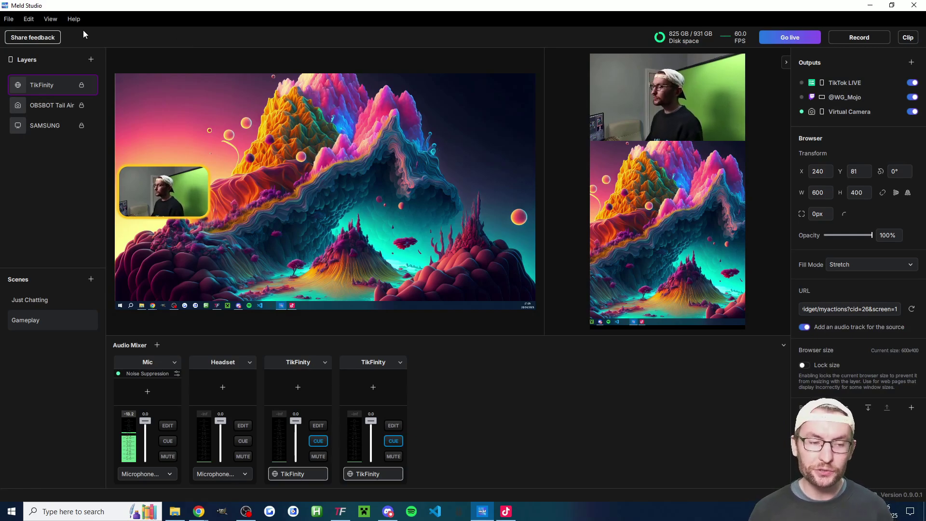
{"action": "left_click", "coordinate": [51, 20]}
{"action": "left_click", "coordinate": [81, 44]}
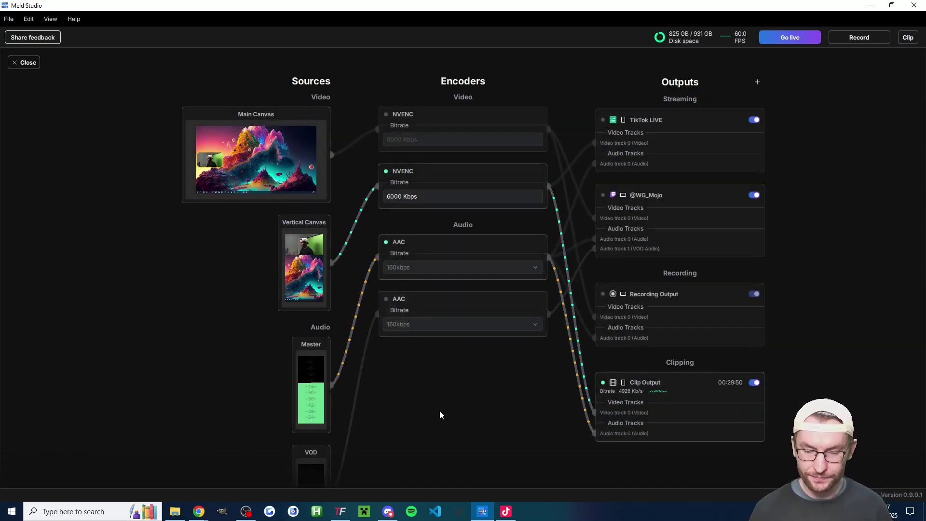
{"action": "left_click", "coordinate": [289, 114]}
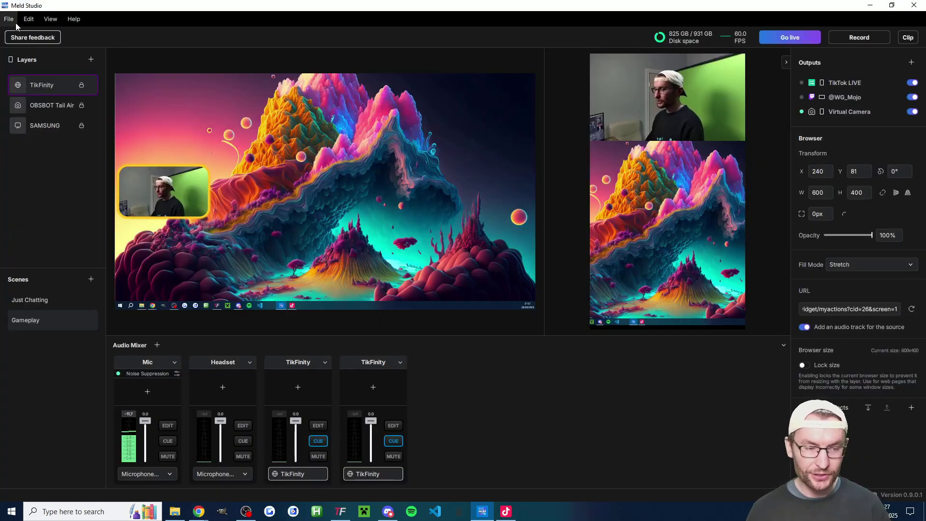
{"action": "left_click", "coordinate": [8, 19]}
{"action": "left_click", "coordinate": [24, 131]}
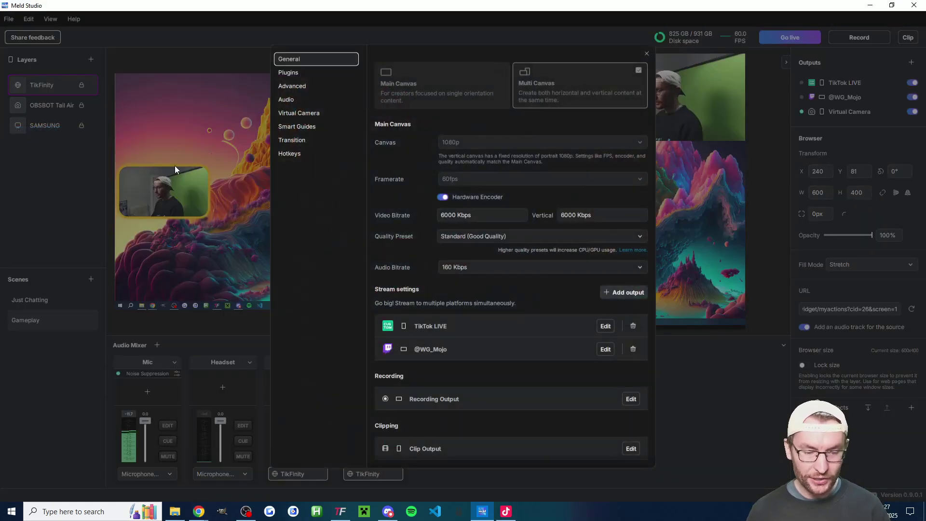
{"action": "left_click", "coordinate": [605, 326]}
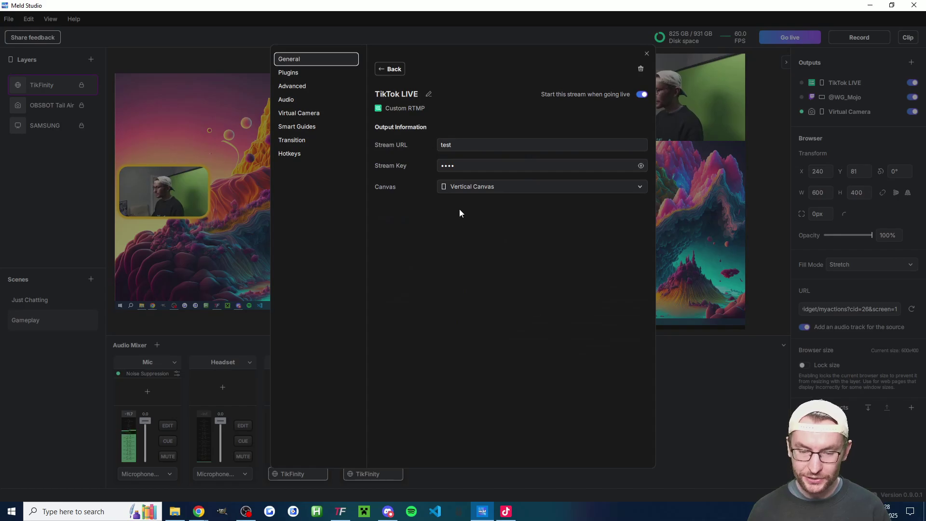
{"action": "double_click", "coordinate": [471, 165]}
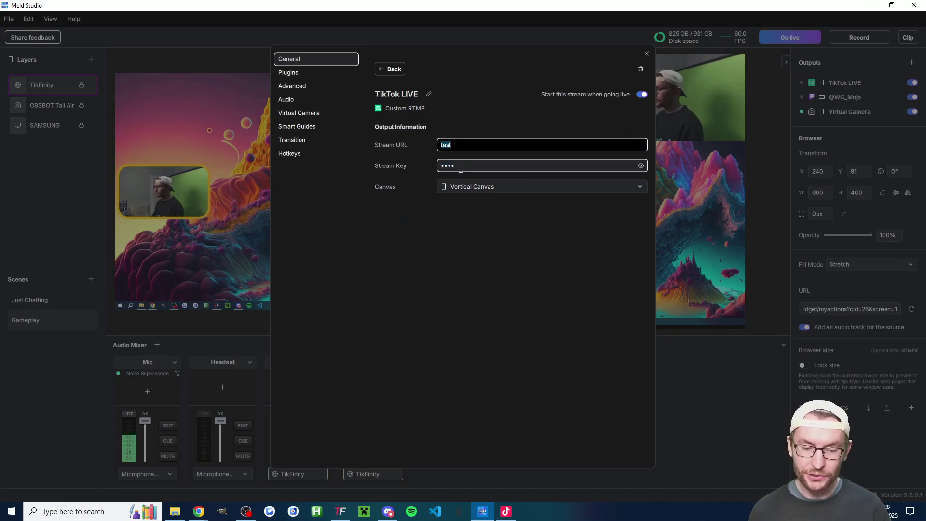
{"action": "left_click", "coordinate": [647, 53]}
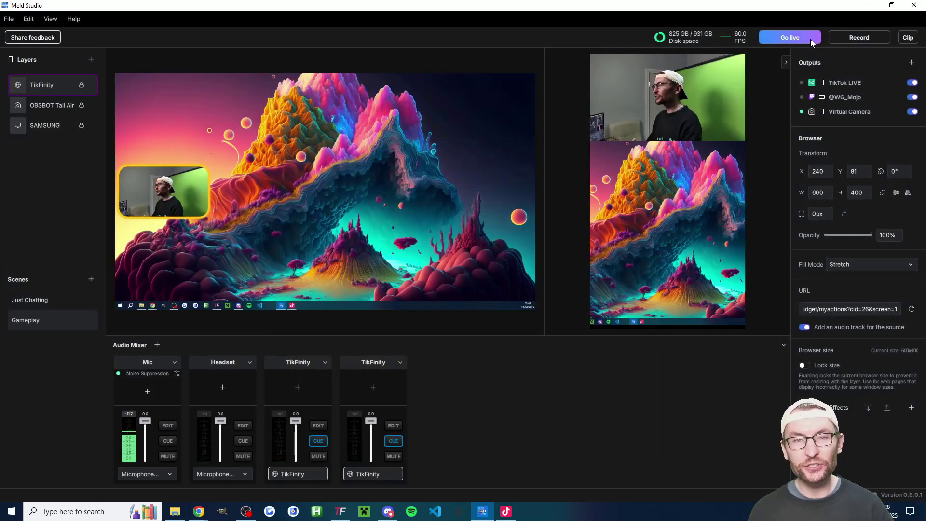